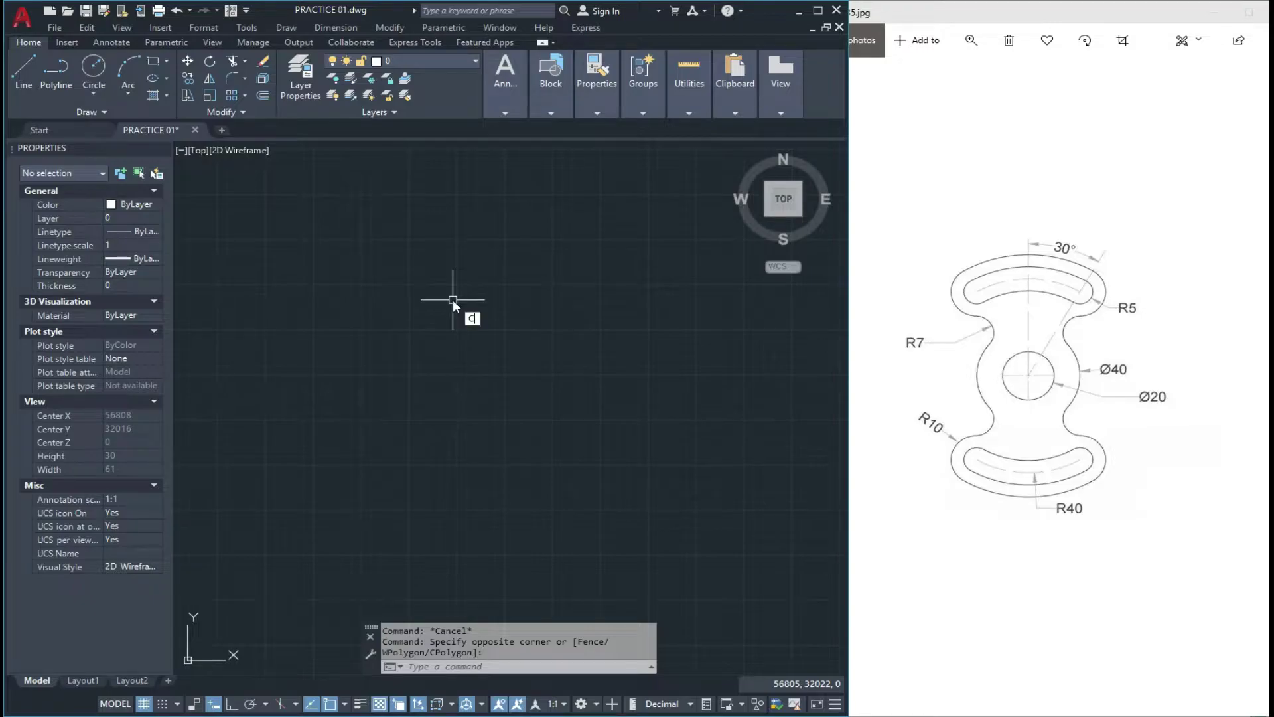
Step: Draw a circle with a diameter of 20 in the empty drawing area
key(Return)
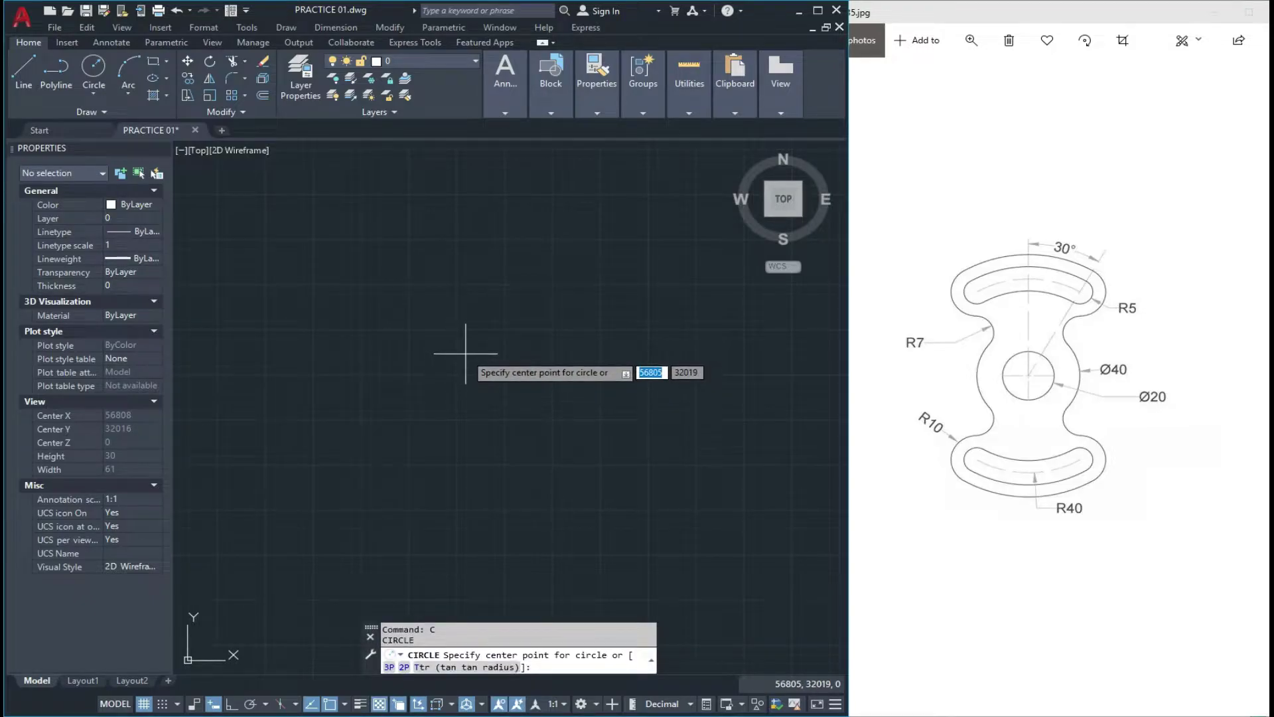
click(460, 321)
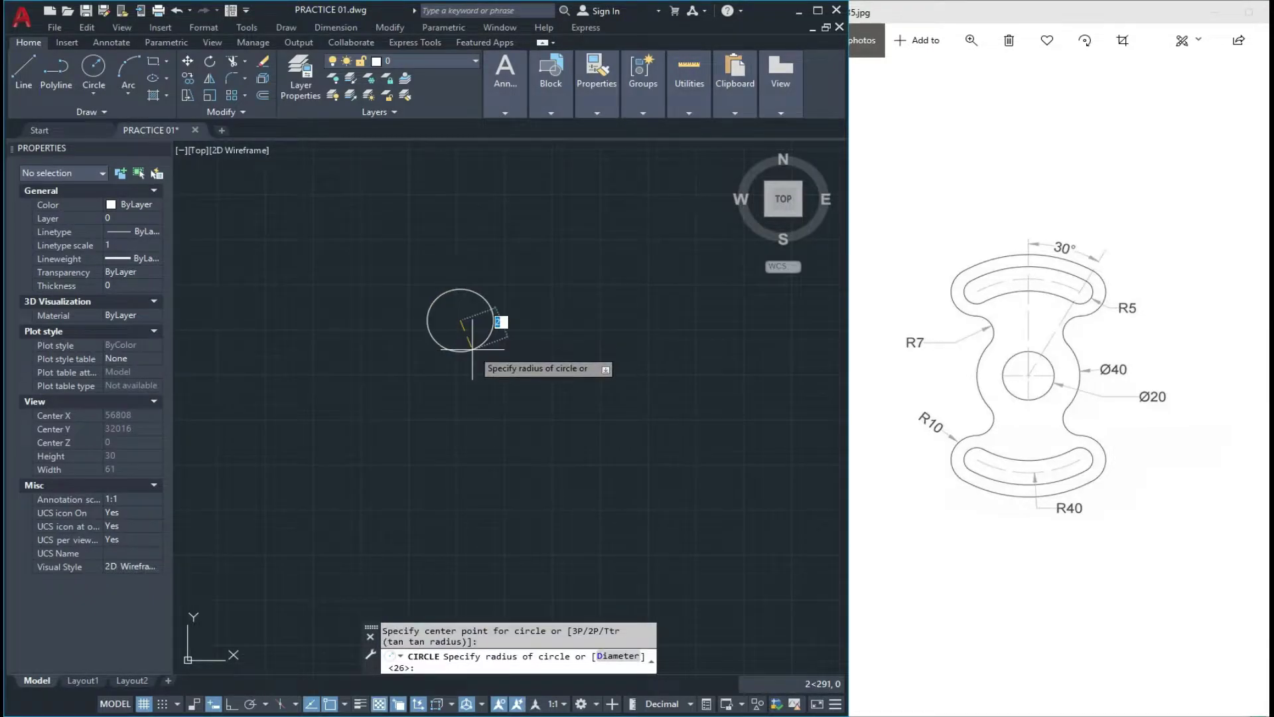
text(D)
key(Return)
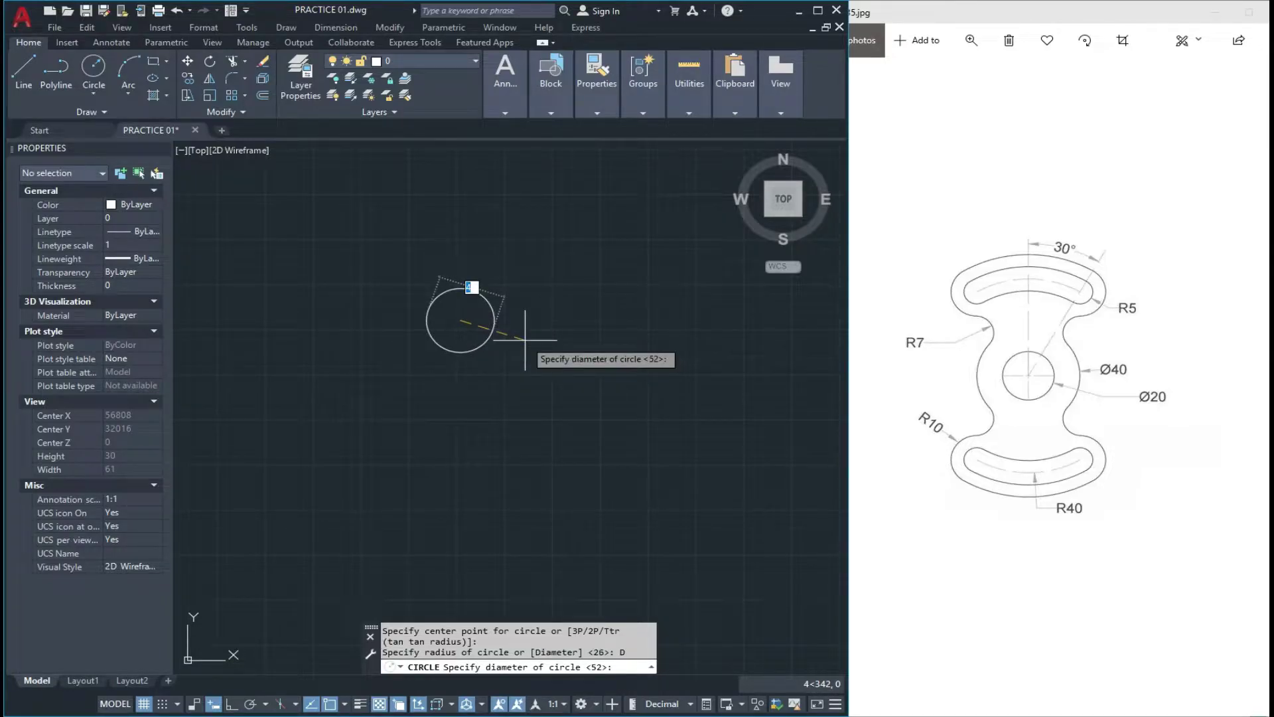
text(20)
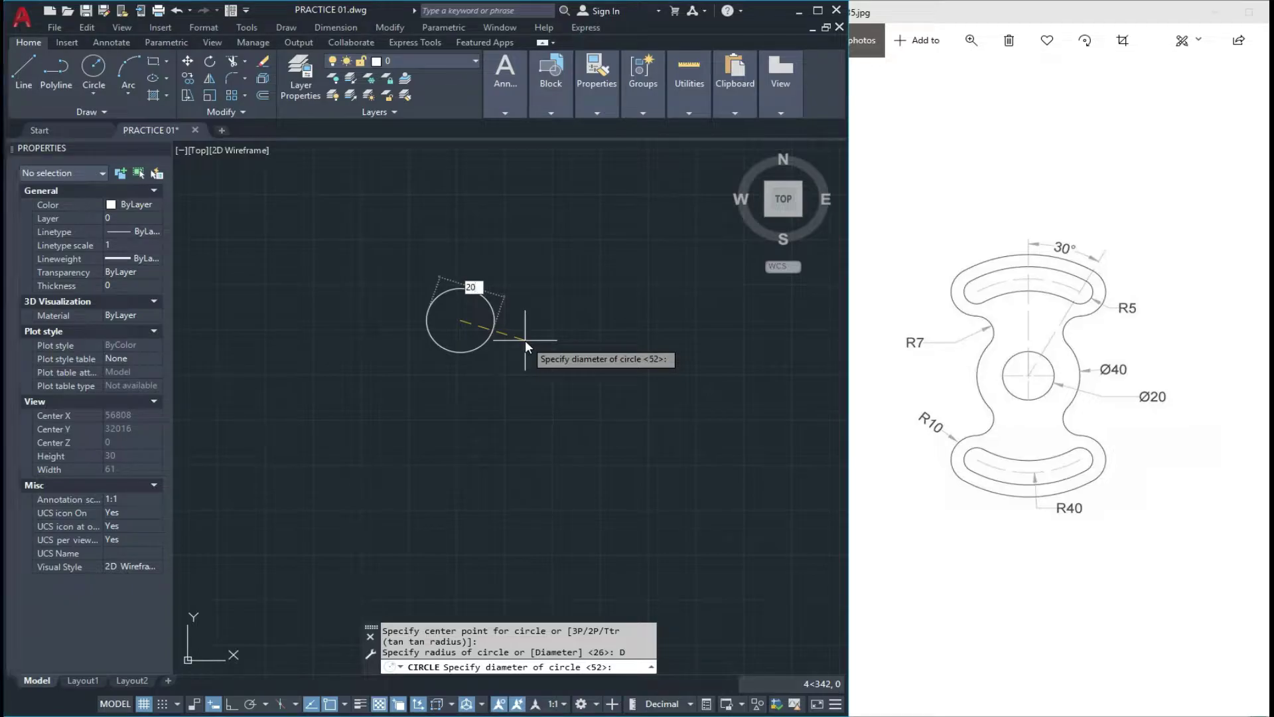
key(Return)
scroll(524, 340, down, 3)
key(Escape)
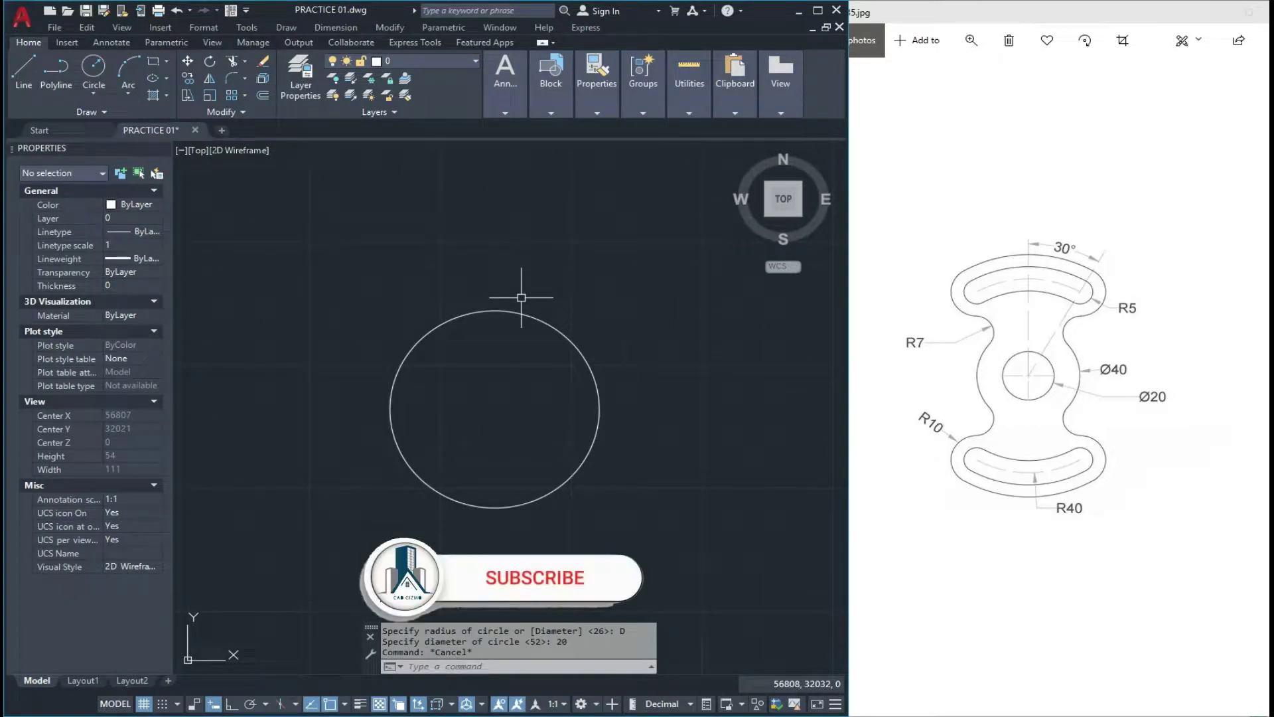
Step: Draw a concentric circle with a diameter of 40 around the first circle's centre
text(C)
key(Return)
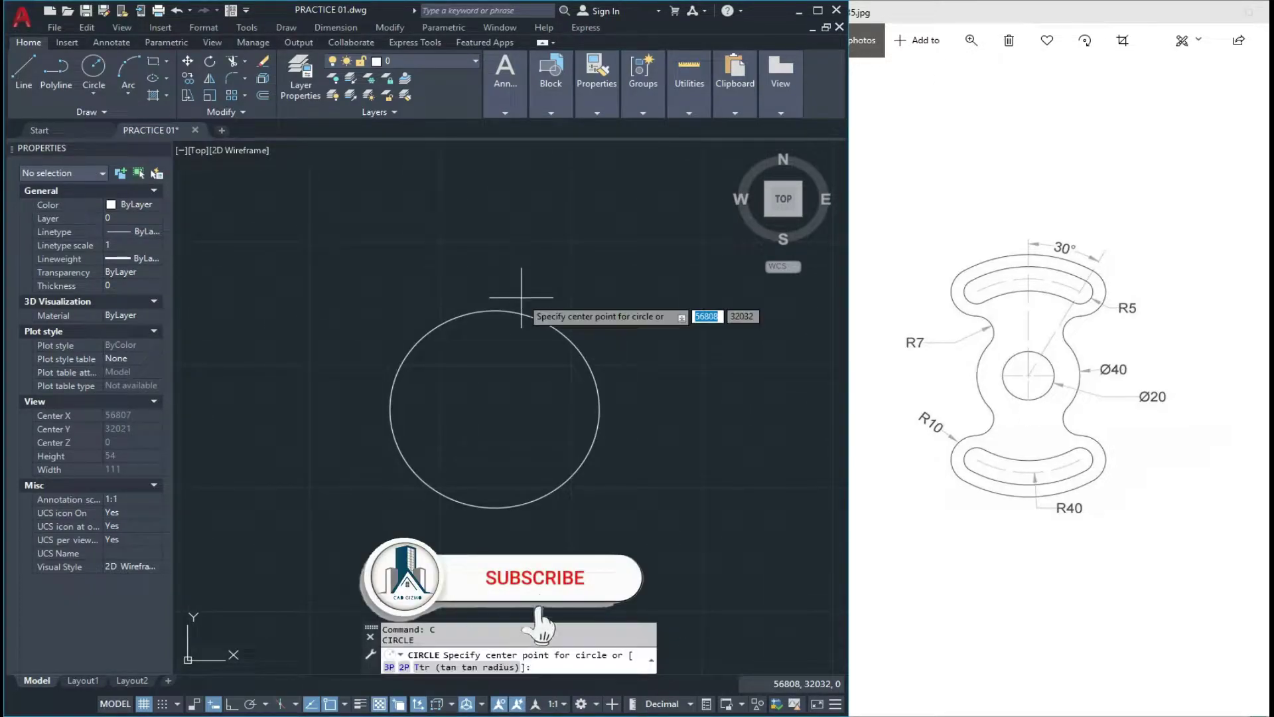
click(496, 409)
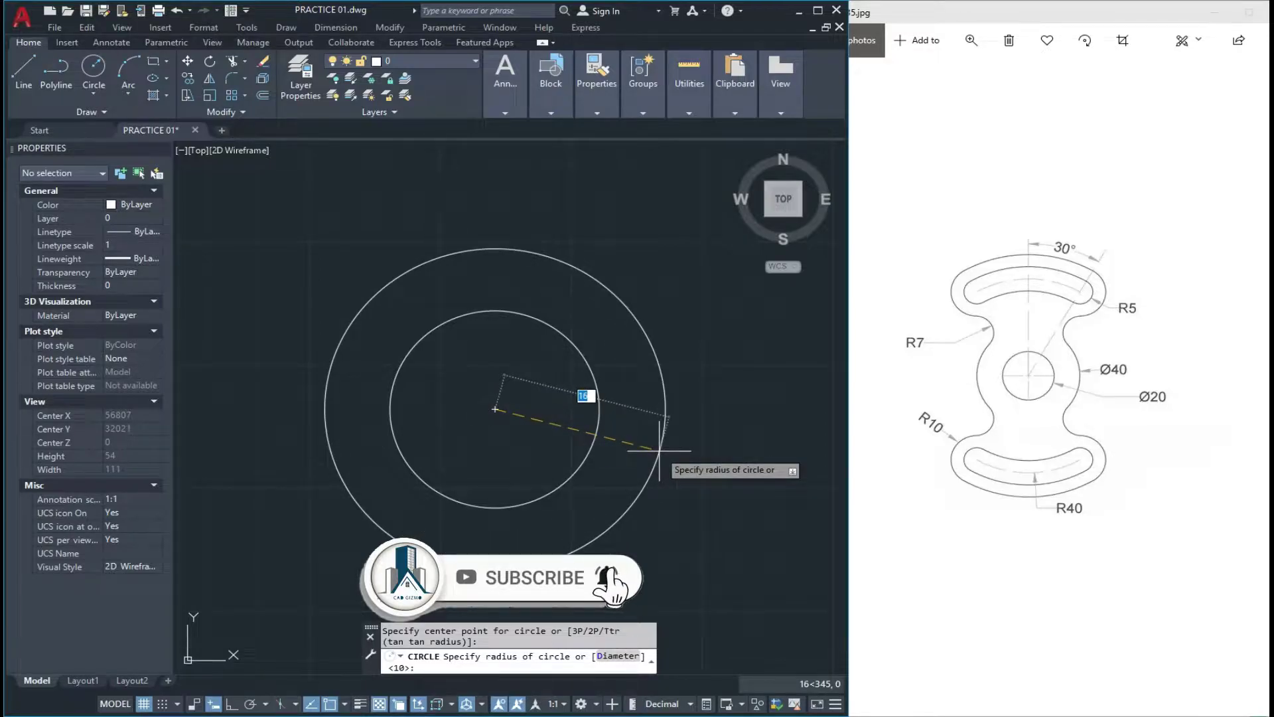
text(D)
key(Return)
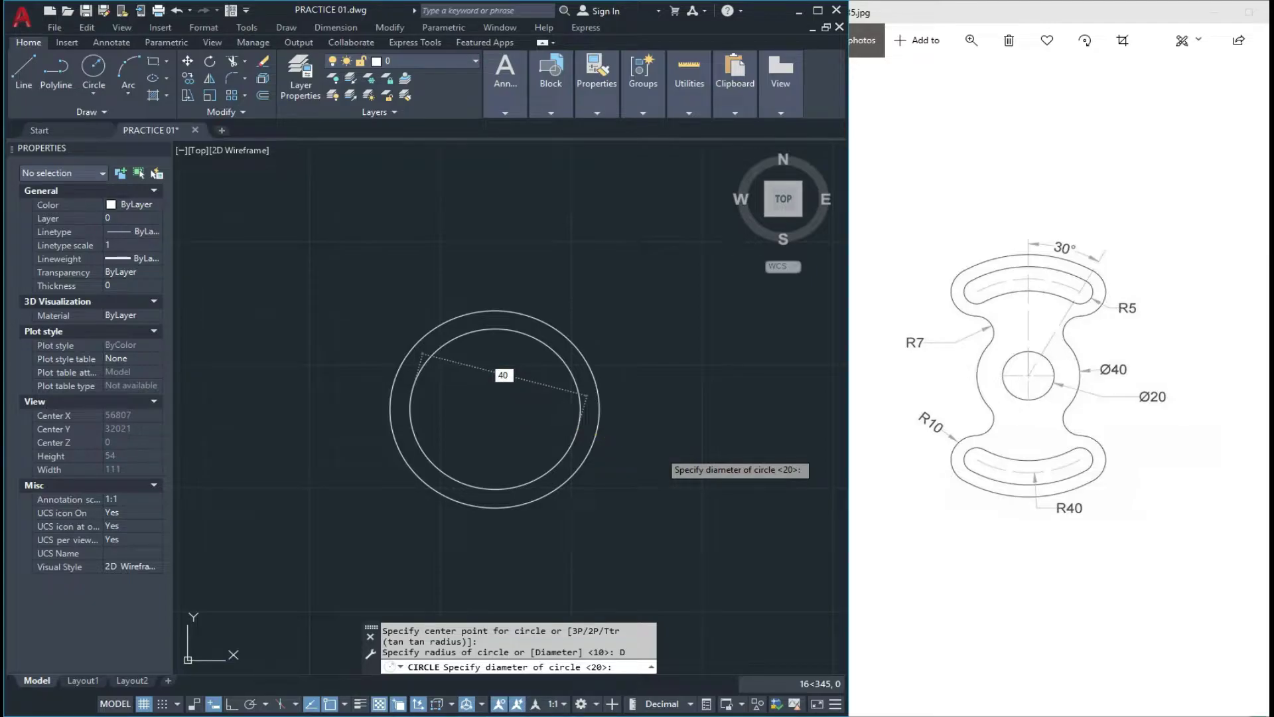
text(40)
key(Return)
scroll(556, 355, down, 4)
scroll(555, 342, up, 2)
key(Escape)
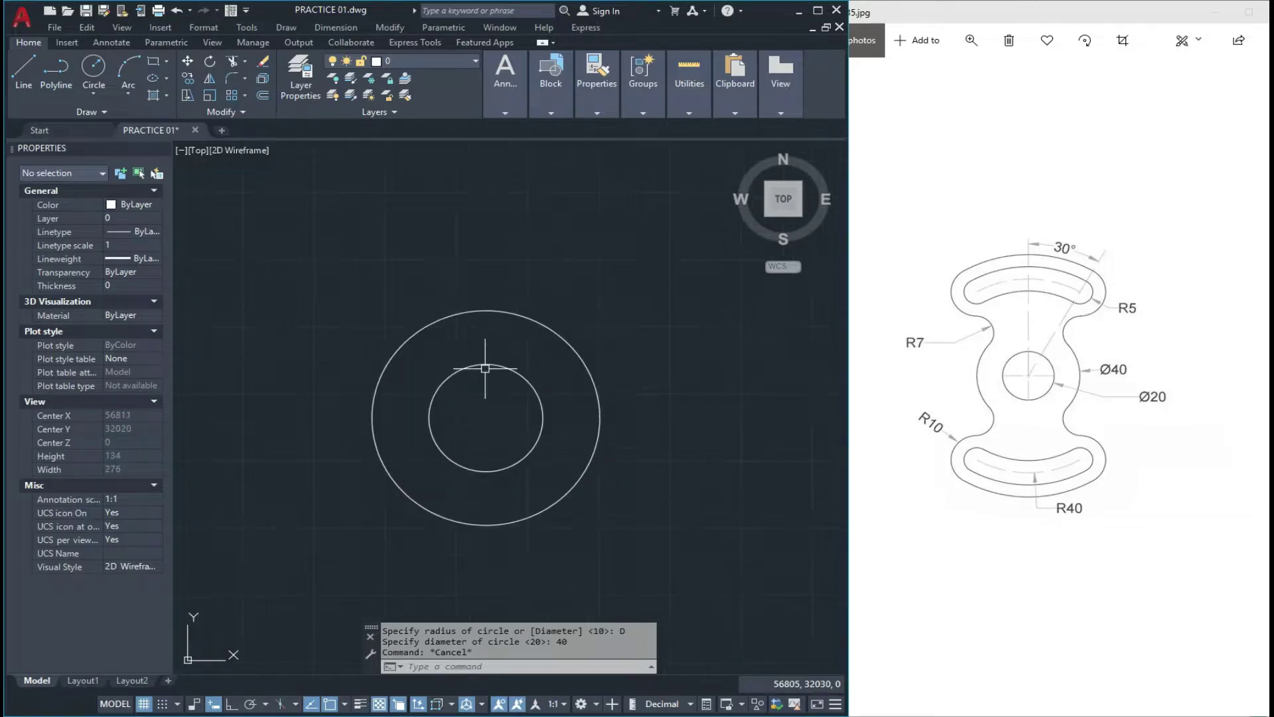
Step: With Ortho on, draw a vertical line from the circles' centre upward, well beyond the outer circle
key(Return)
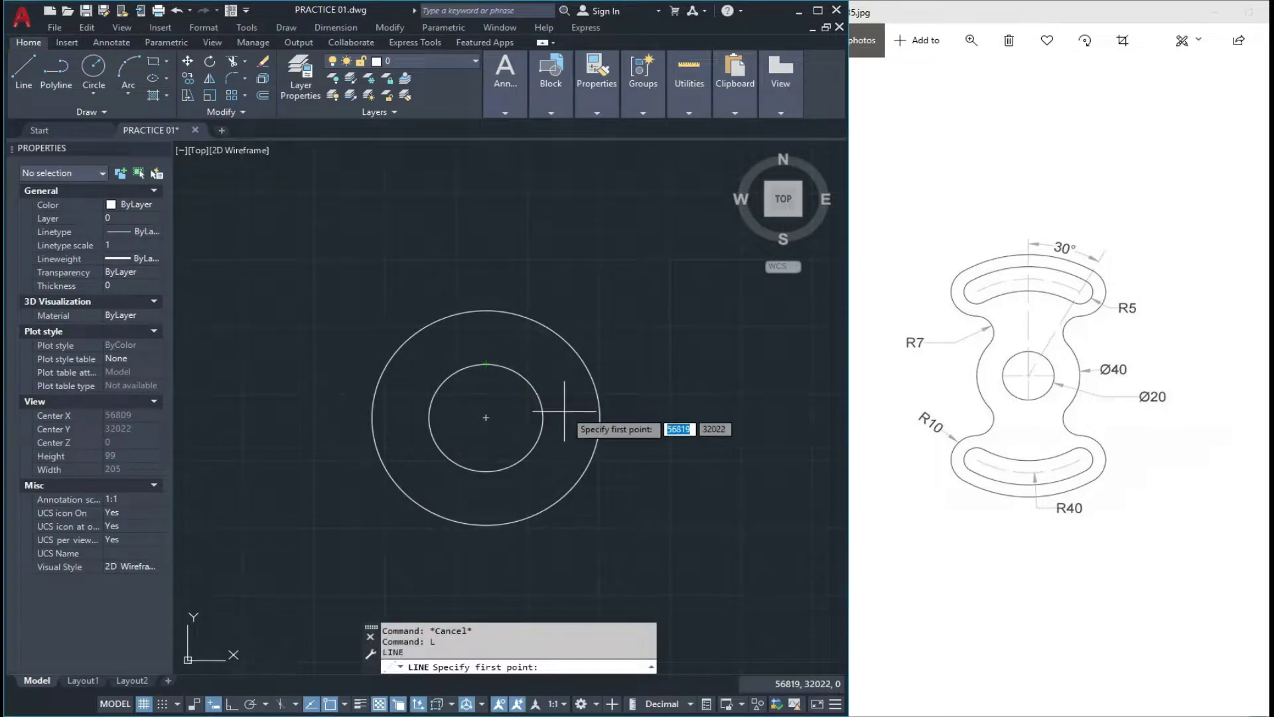
scroll(488, 416, down, 3)
click(486, 418)
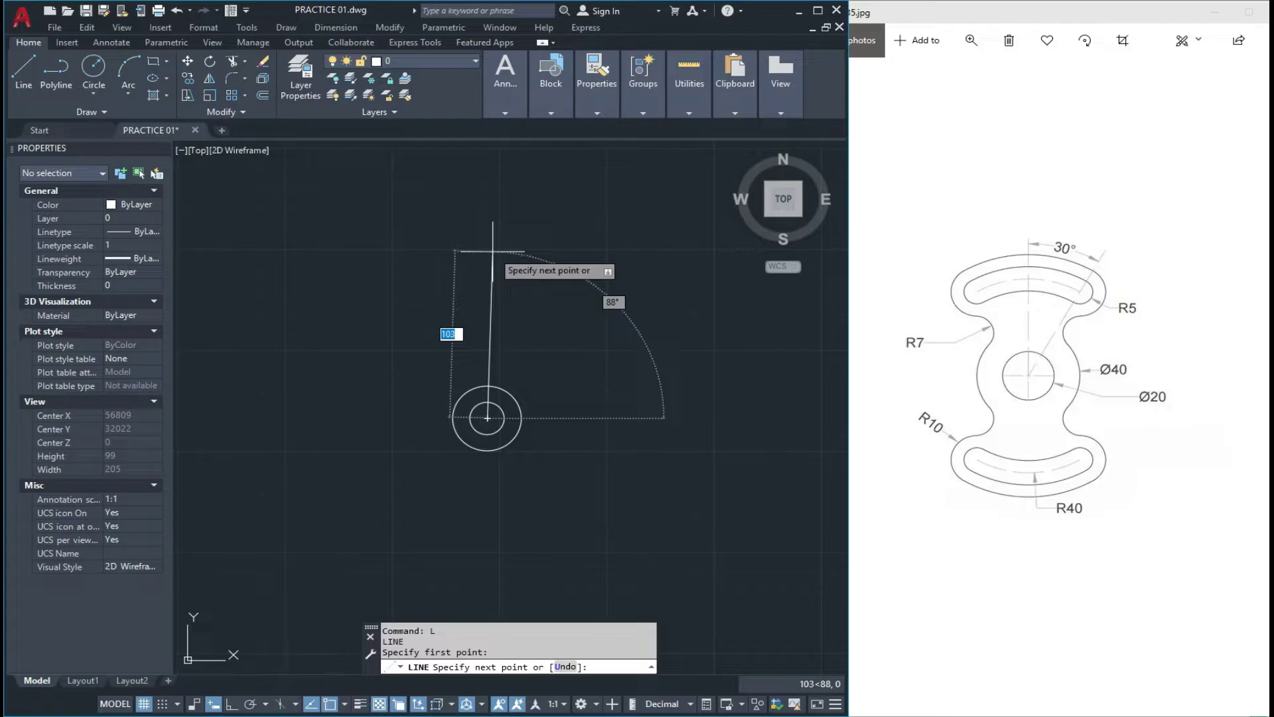
key(F8)
scroll(494, 292, down, 1)
scroll(491, 299, up, 4)
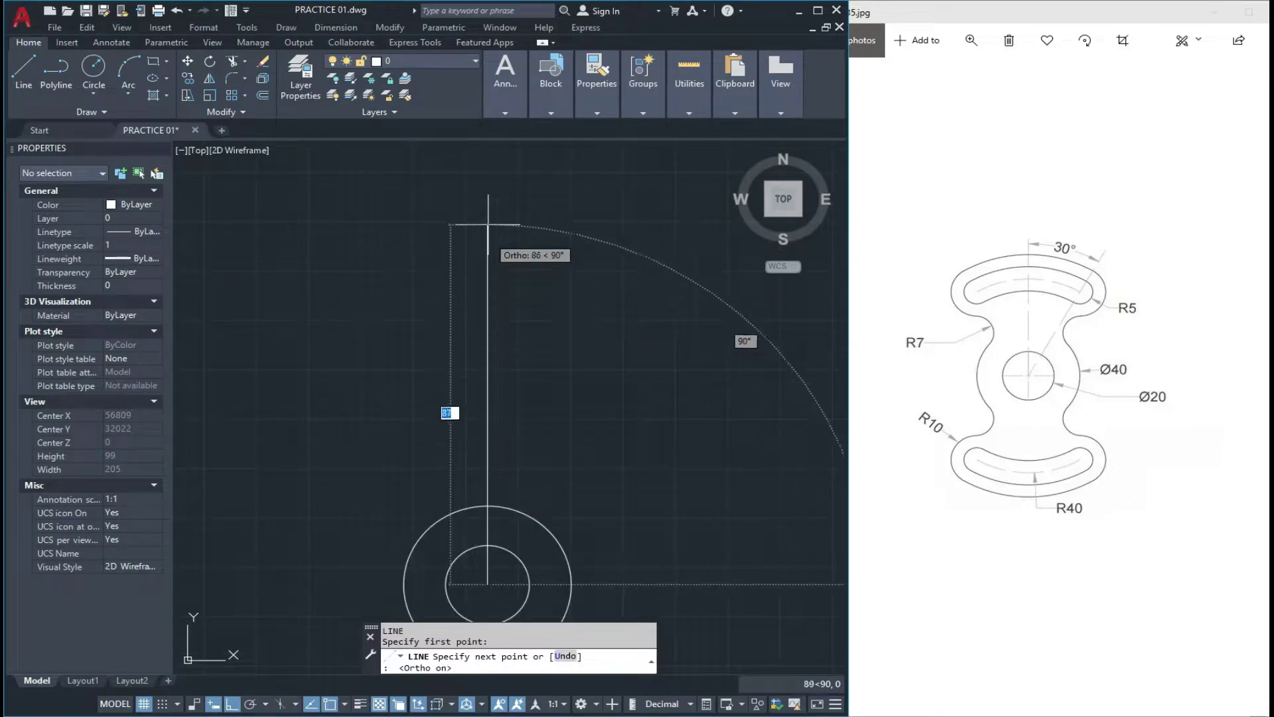
click(488, 162)
key(Escape)
scroll(501, 308, down, 3)
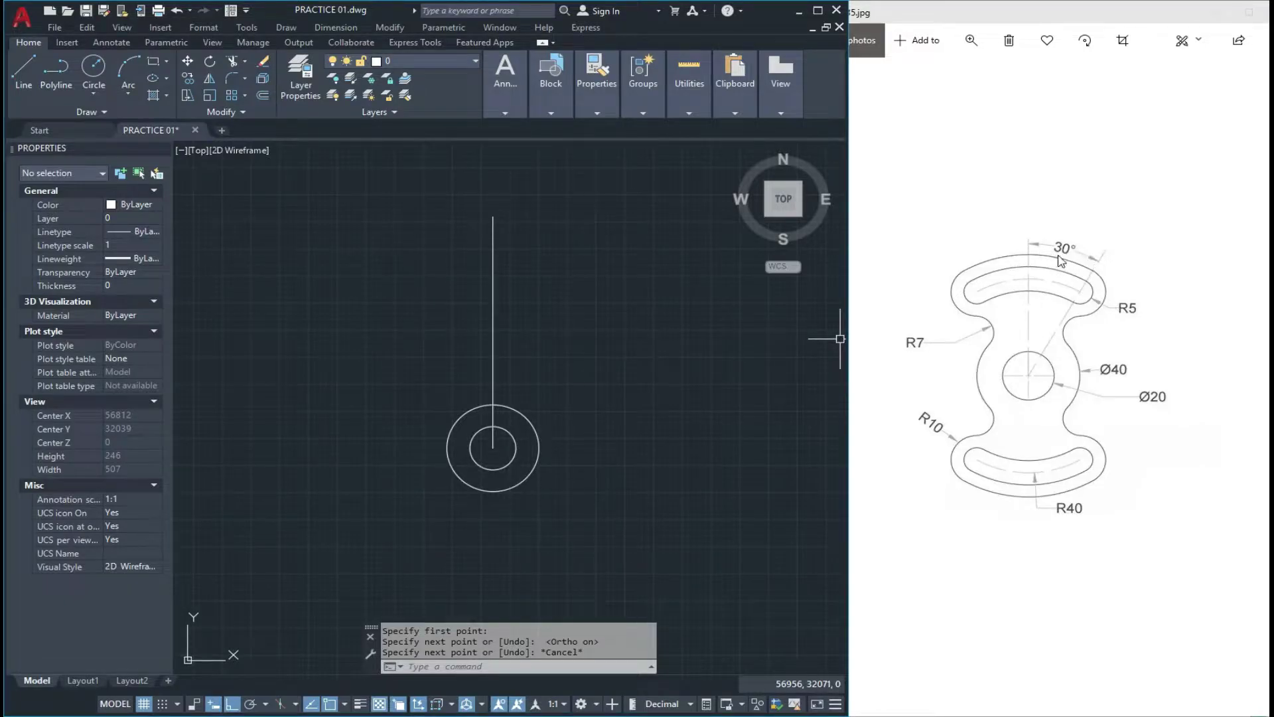
key(Escape)
key(Escape)
key(Escape)
scroll(558, 316, up, 1)
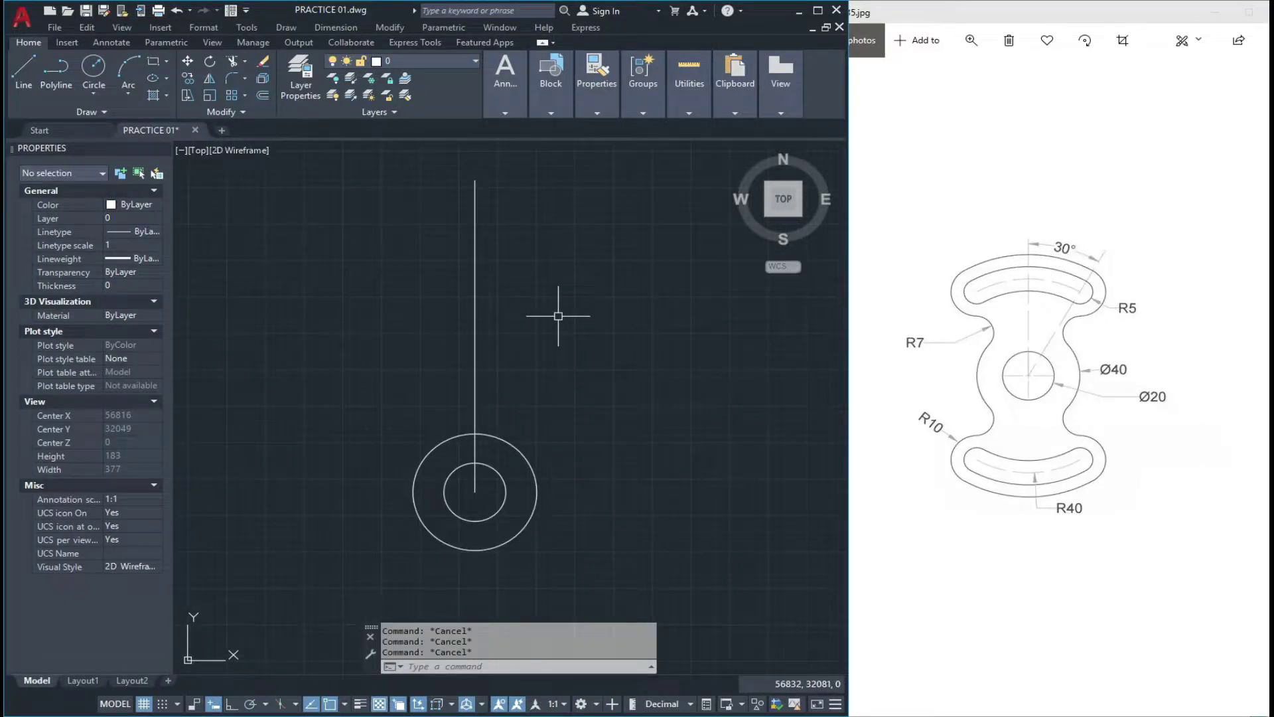
text(l)
key(Return)
click(475, 492)
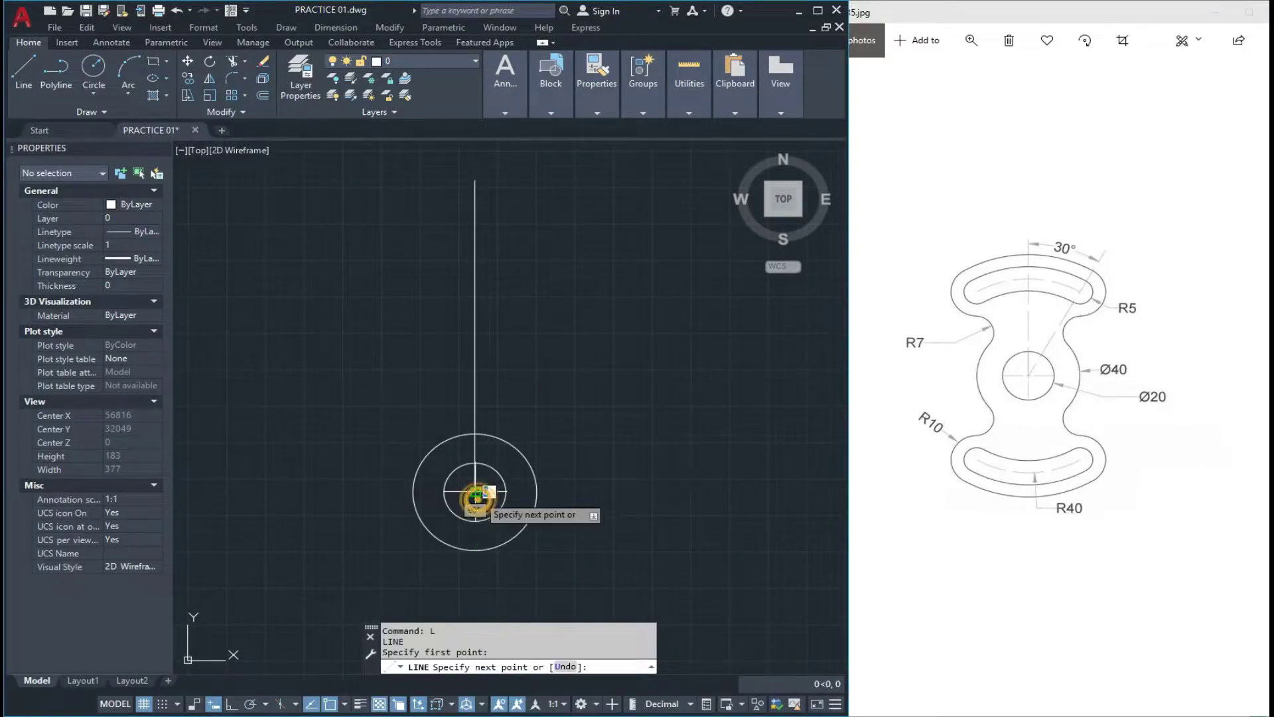
key(Escape)
Step: Draw a line from the circles' centre with a length of 65 at 60° from the horizontal
text(l)
key(Return)
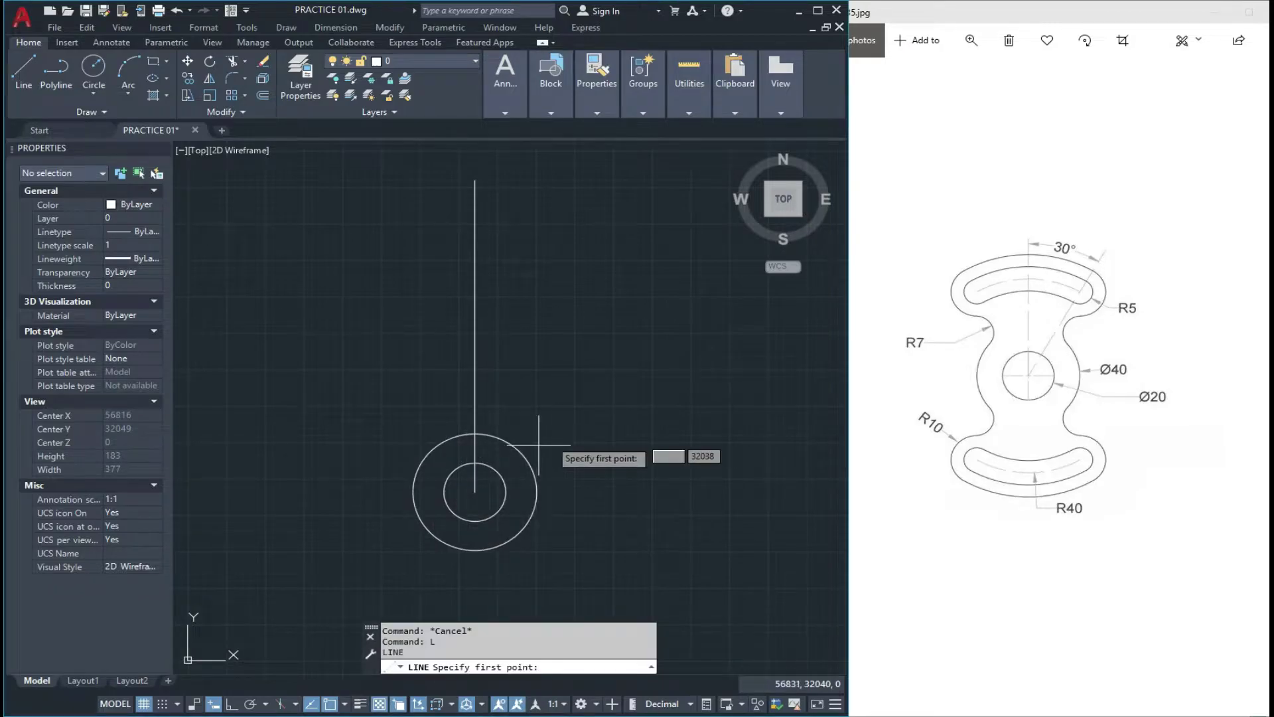
click(474, 491)
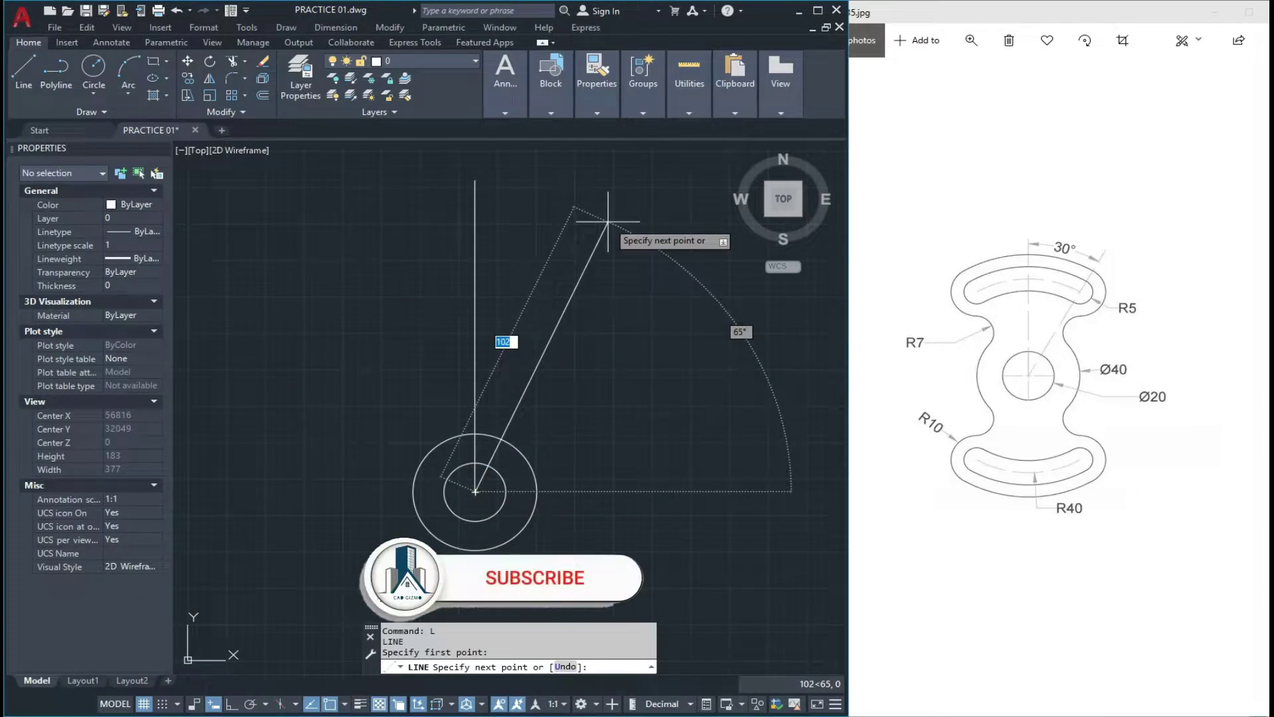
text(65)
key(Tab)
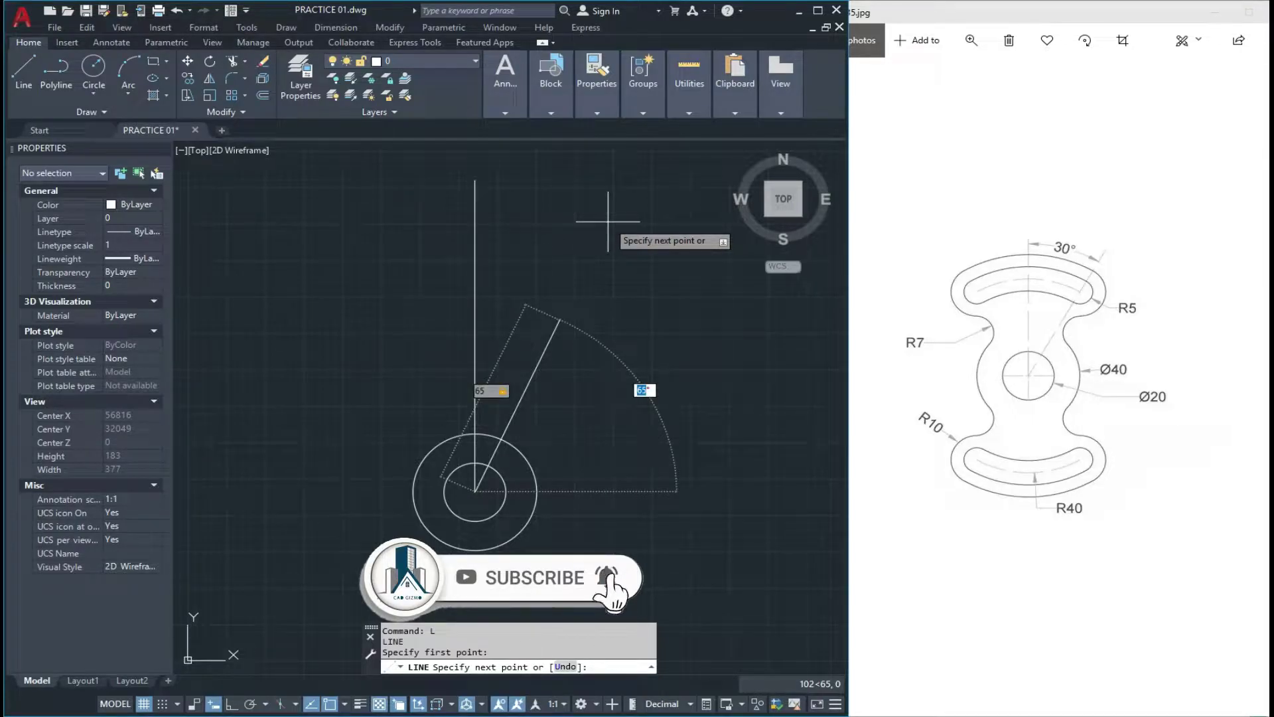
text(60)
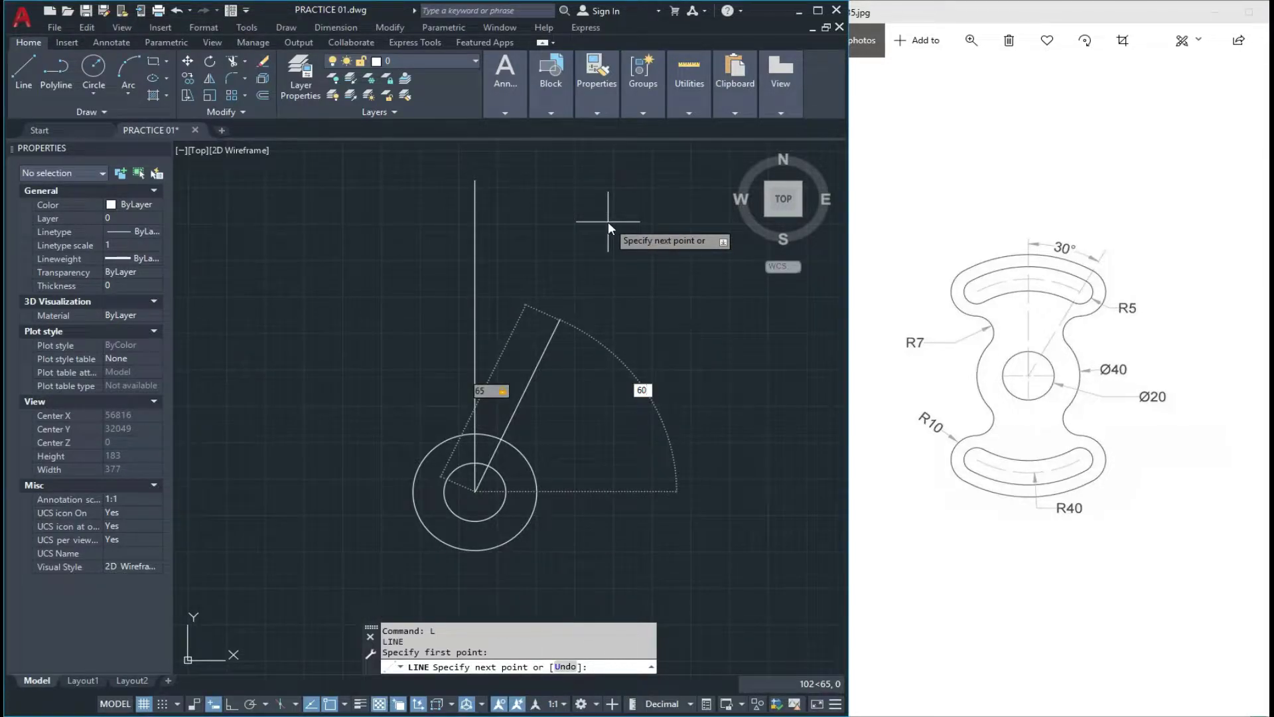
key(Return)
key(Escape)
key(Escape)
key(Escape)
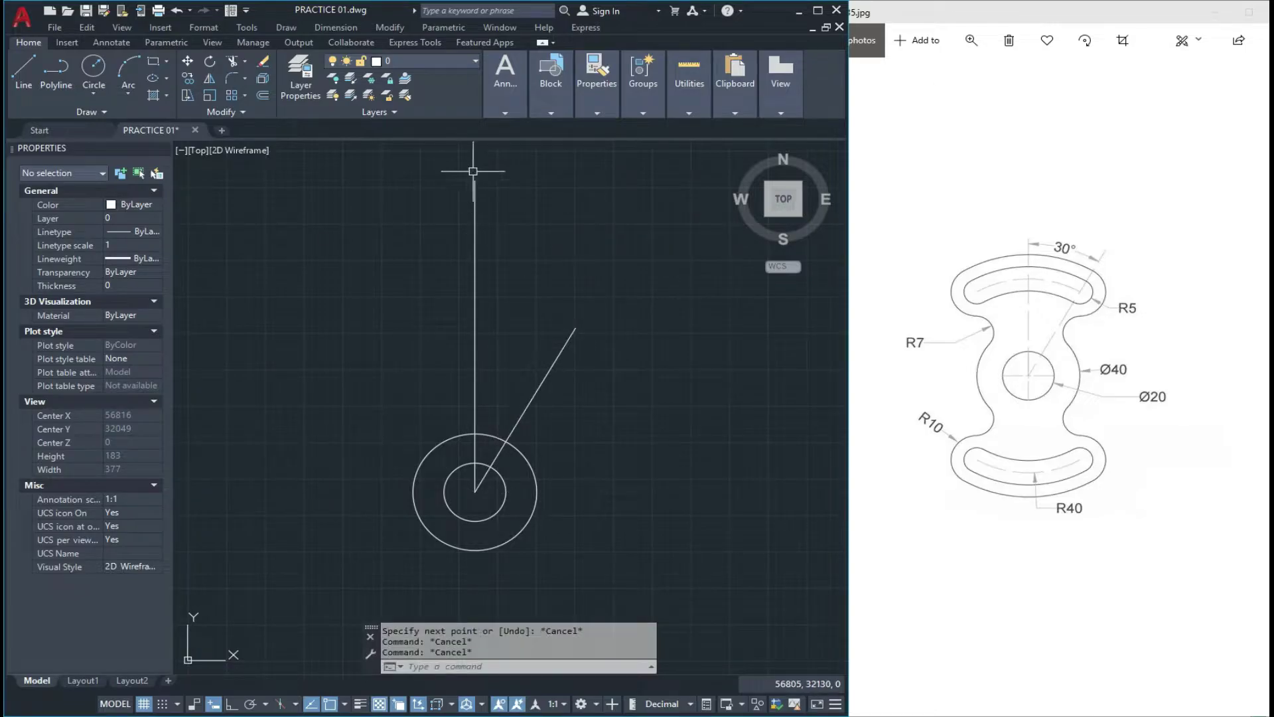
Step: Add an angular dimension between the inclined line and the vertical line
click(505, 70)
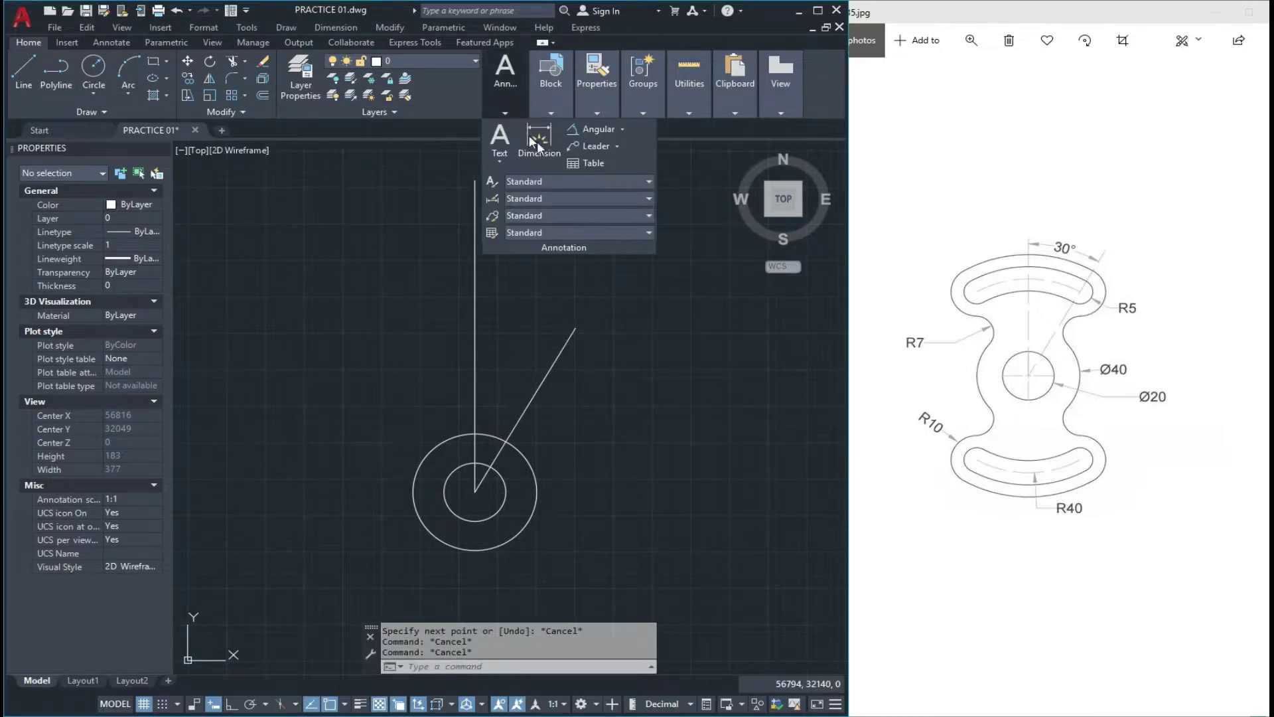
click(601, 128)
click(531, 404)
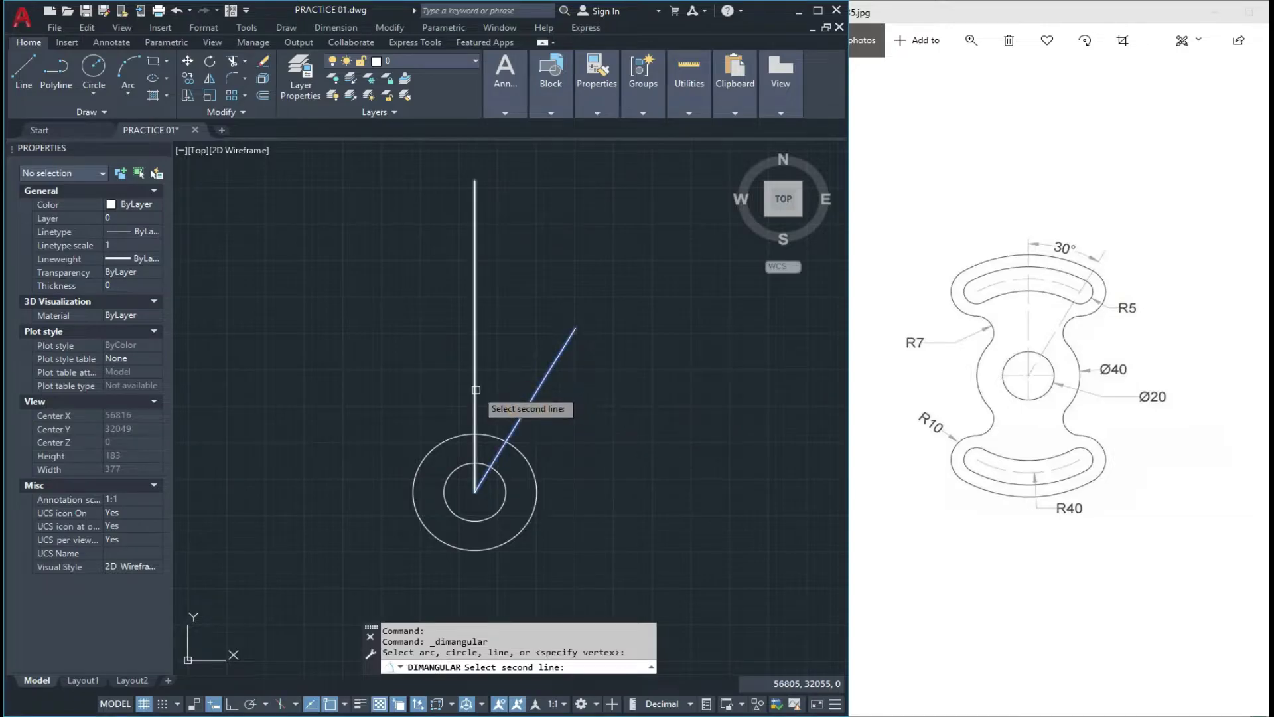
click(475, 395)
click(519, 360)
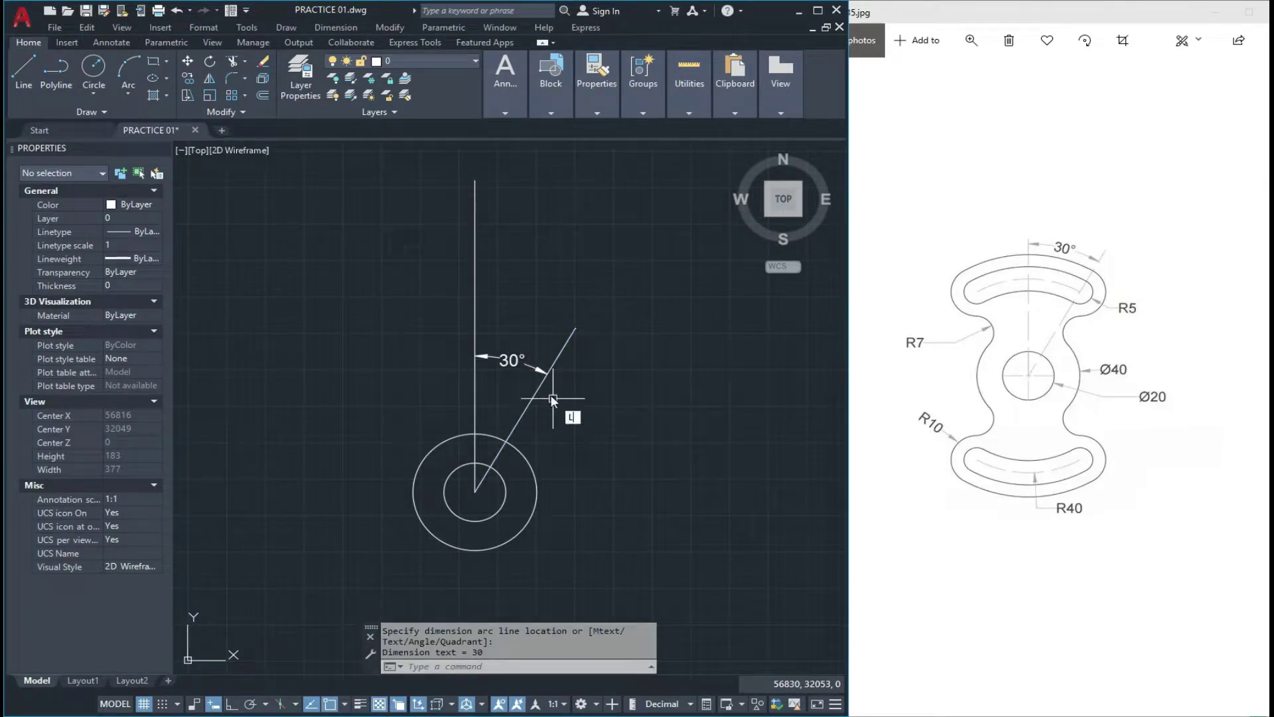
Step: Draw a horizontal line from the circles' centre to the right, past the outer circle
key(Return)
click(475, 492)
click(665, 492)
key(Escape)
Step: Add an angular dimension between the inclined line and the horizontal line
click(503, 112)
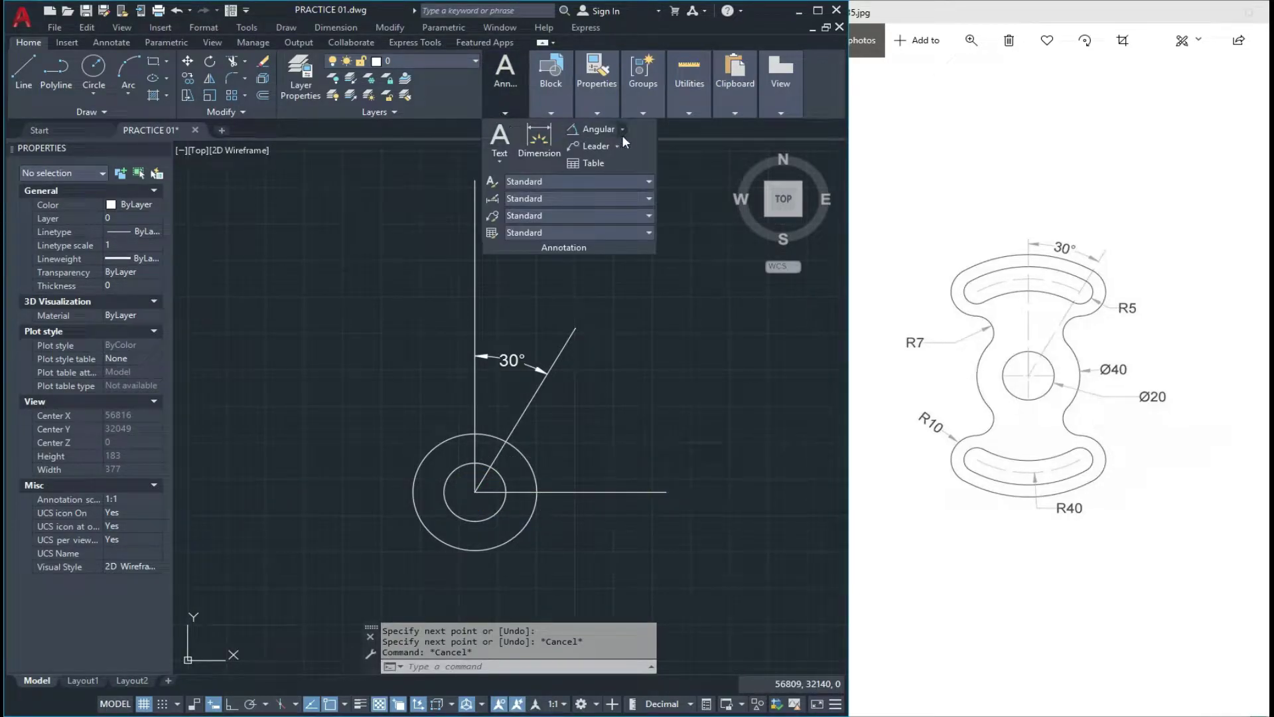
click(598, 129)
click(528, 407)
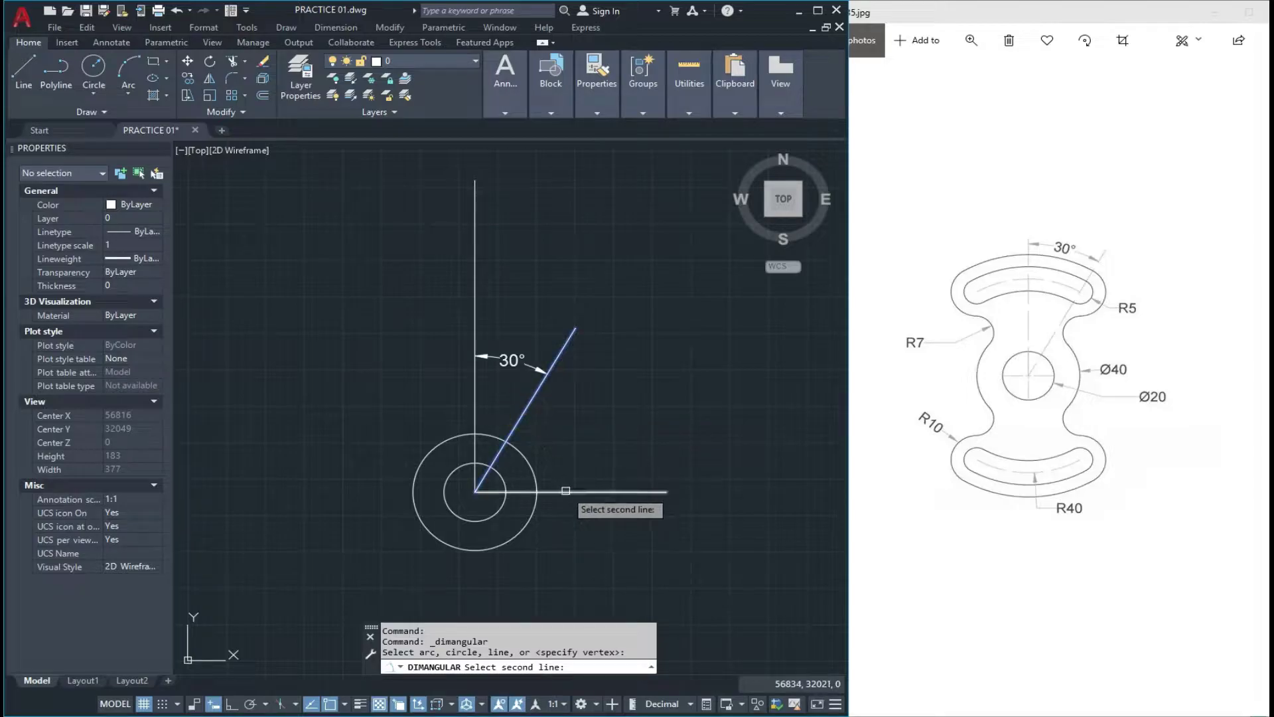
click(566, 491)
scroll(565, 396, down, 1)
click(565, 396)
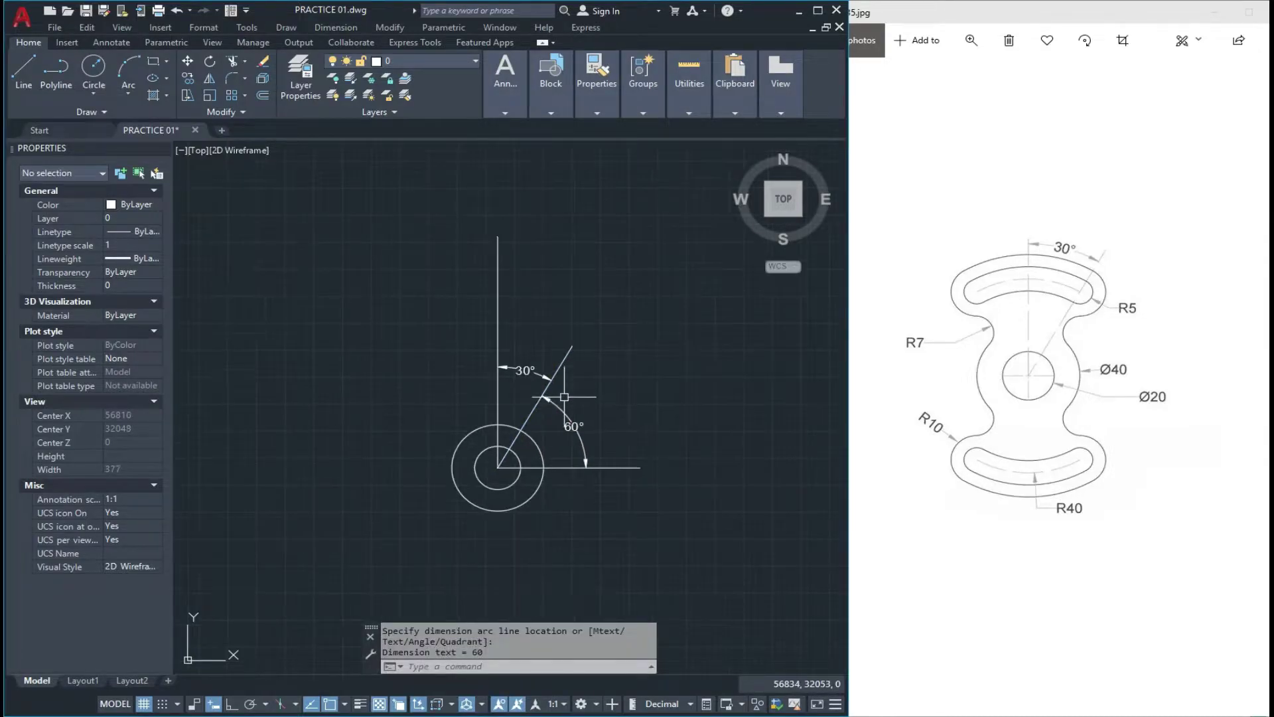
Step: Erase both angular dimensions on the inclined line
scroll(564, 397, up, 5)
click(584, 464)
click(488, 269)
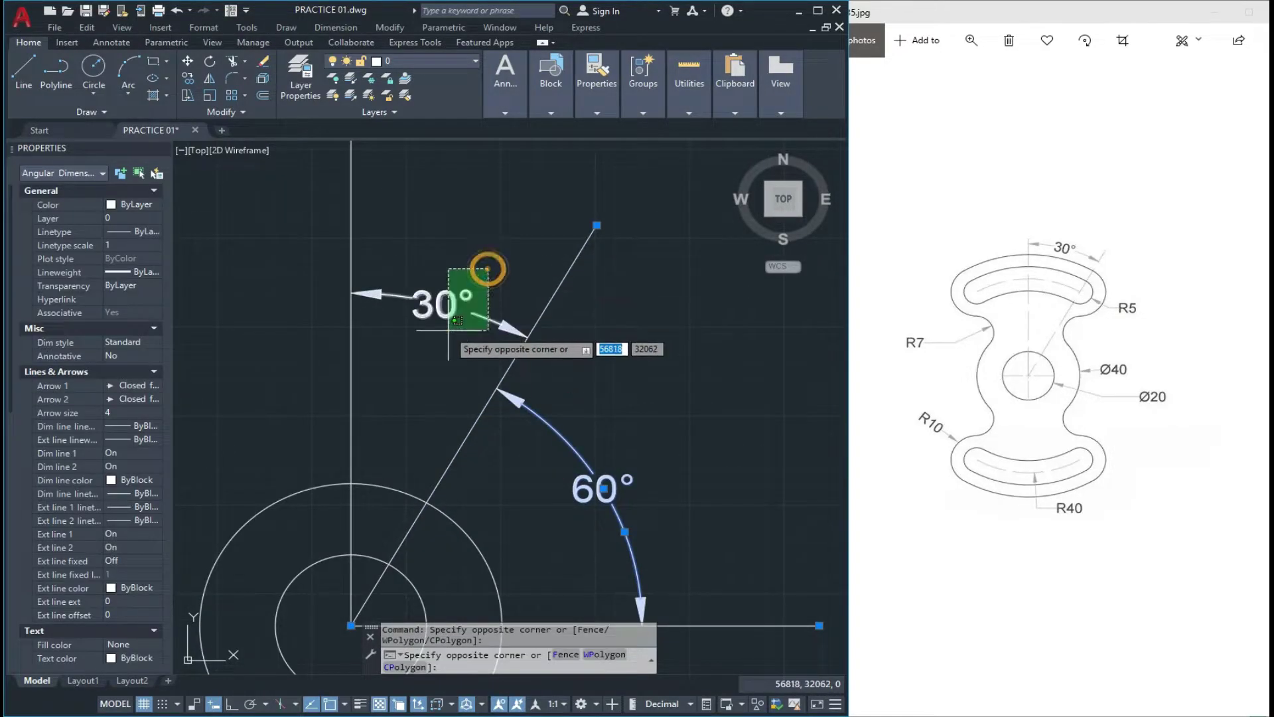
click(457, 324)
text(E)
key(Return)
scroll(485, 330, down, 5)
scroll(444, 369, up, 3)
key(Escape)
scroll(445, 369, down, 1)
scroll(456, 402, up, 1)
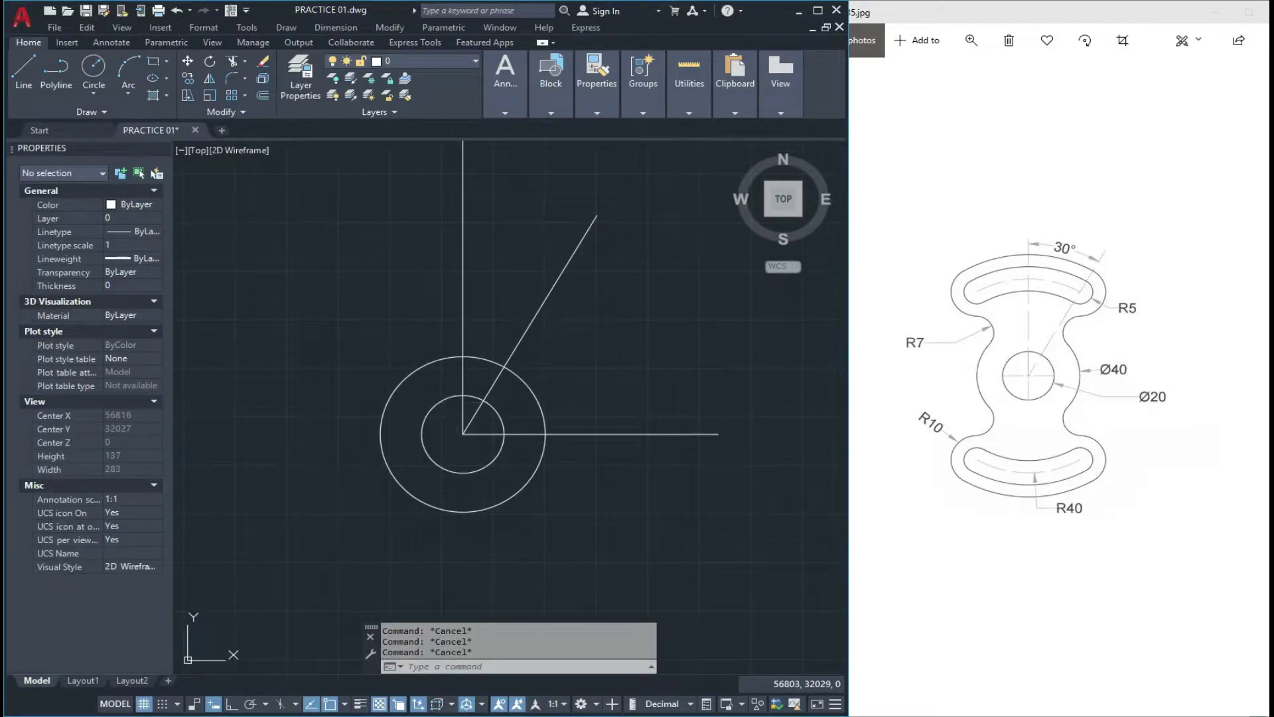
Step: Draw a construction circle with a radius of 40 centred on the two concentric circles
text(C)
key(Return)
scroll(528, 408, down, 2)
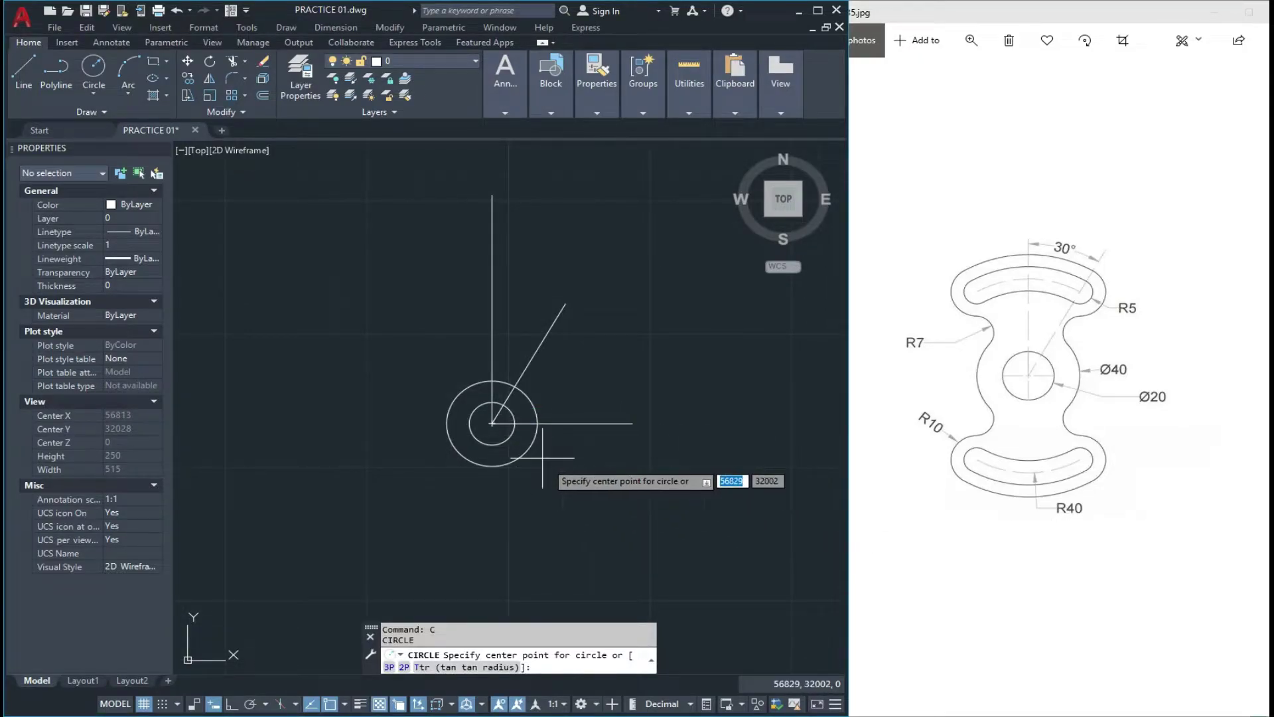
click(492, 422)
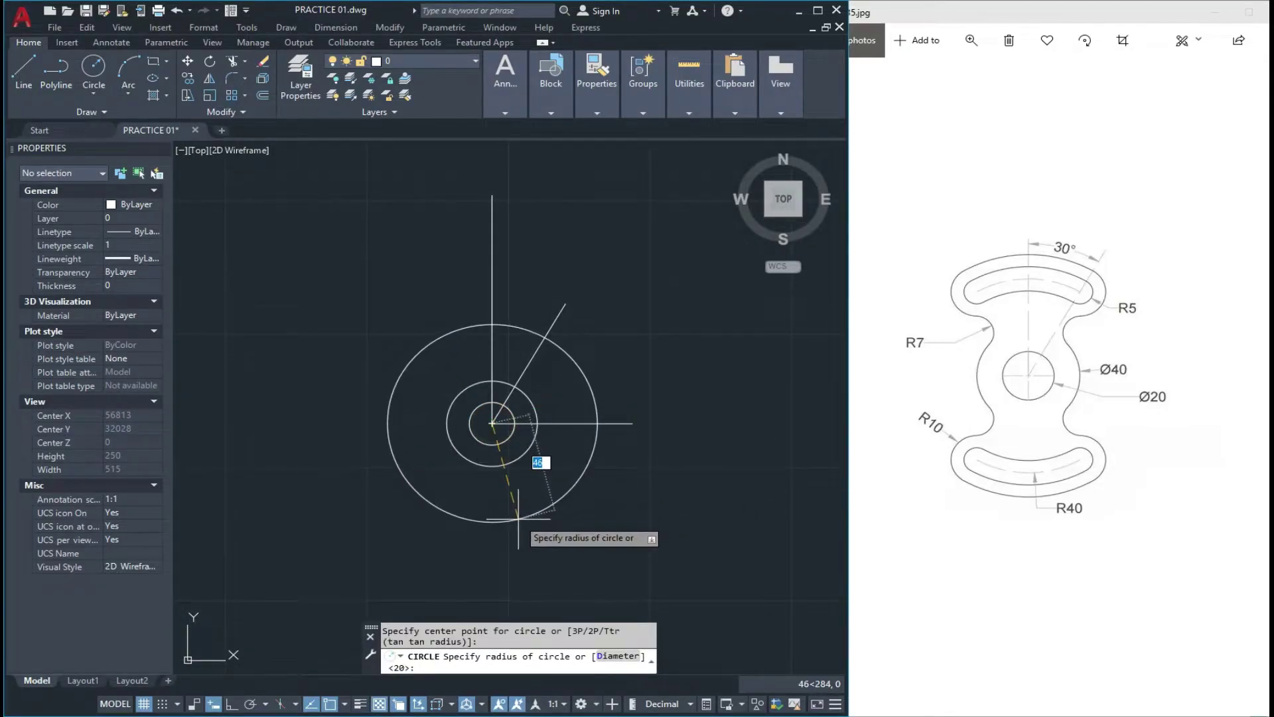
key(Return)
scroll(501, 448, down, 2)
scroll(503, 452, up, 3)
scroll(511, 424, up, 3)
key(Escape)
key(Escape)
key(Escape)
scroll(551, 391, down, 2)
scroll(640, 369, up, 2)
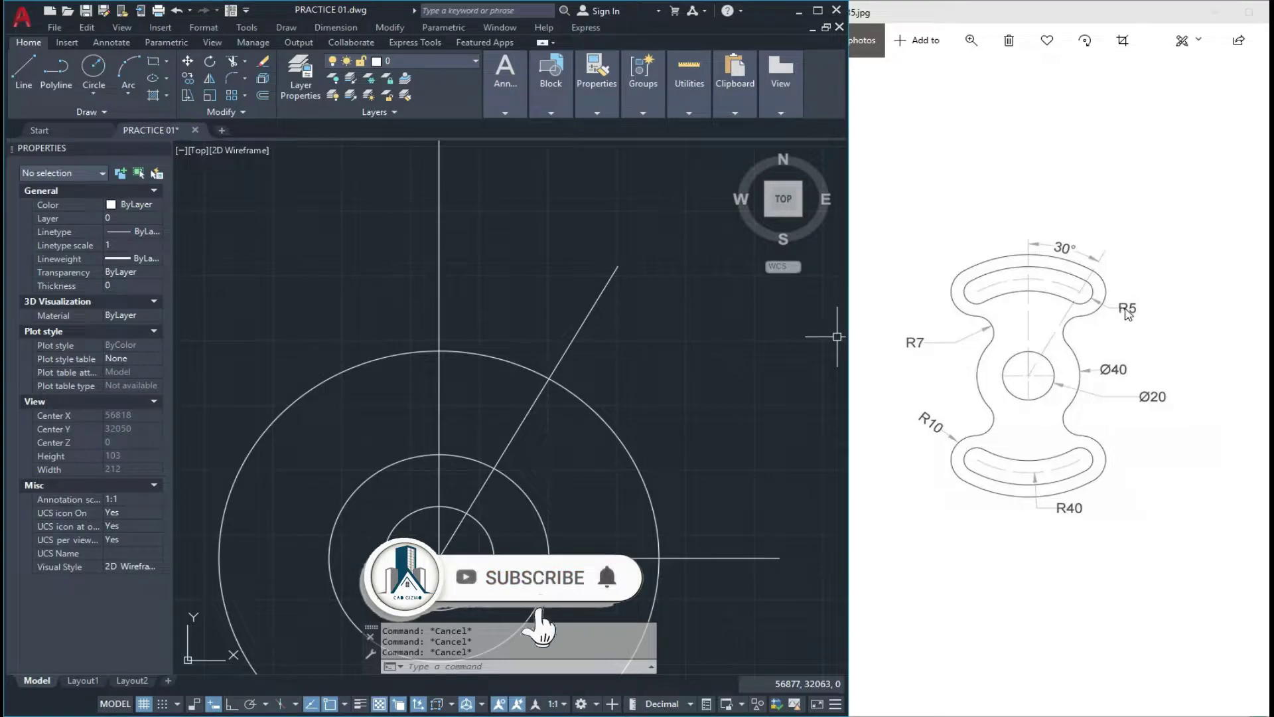
Step: Draw a circle with a radius of 5 centred where the inclined line crosses the radius 40 circle
text(c)
key(Return)
click(550, 376)
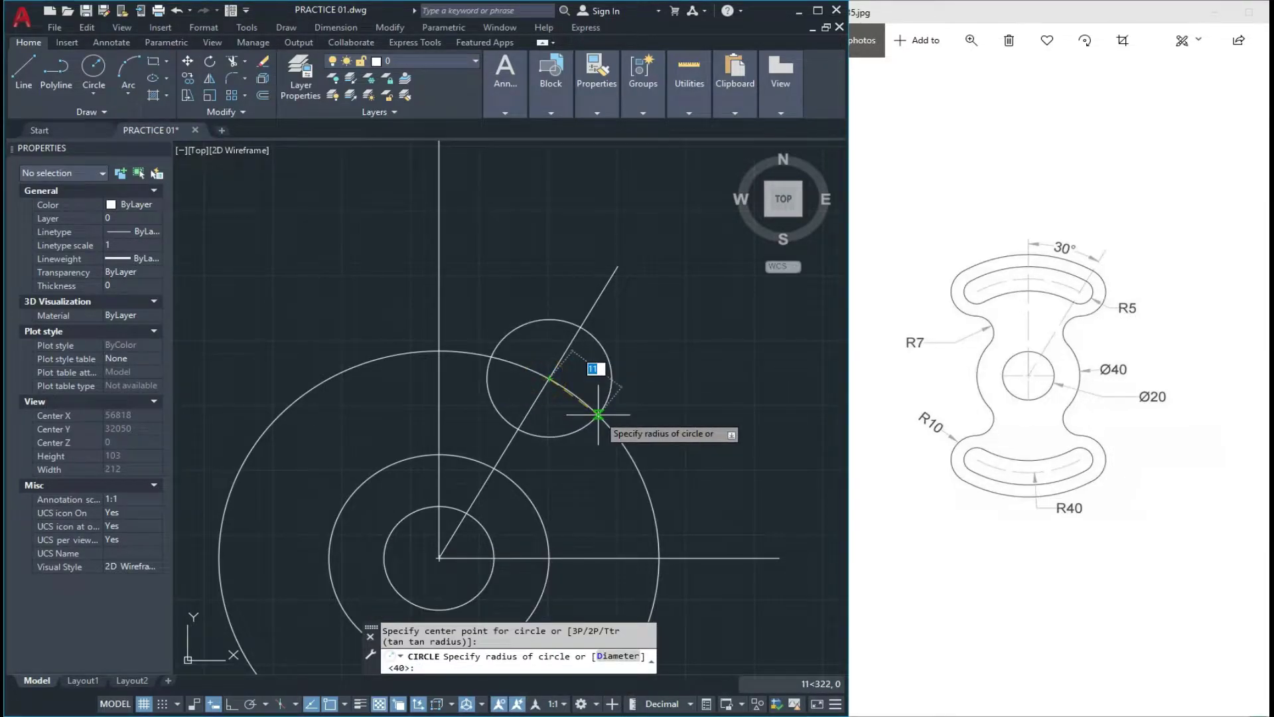
key(Return)
key(Escape)
key(Escape)
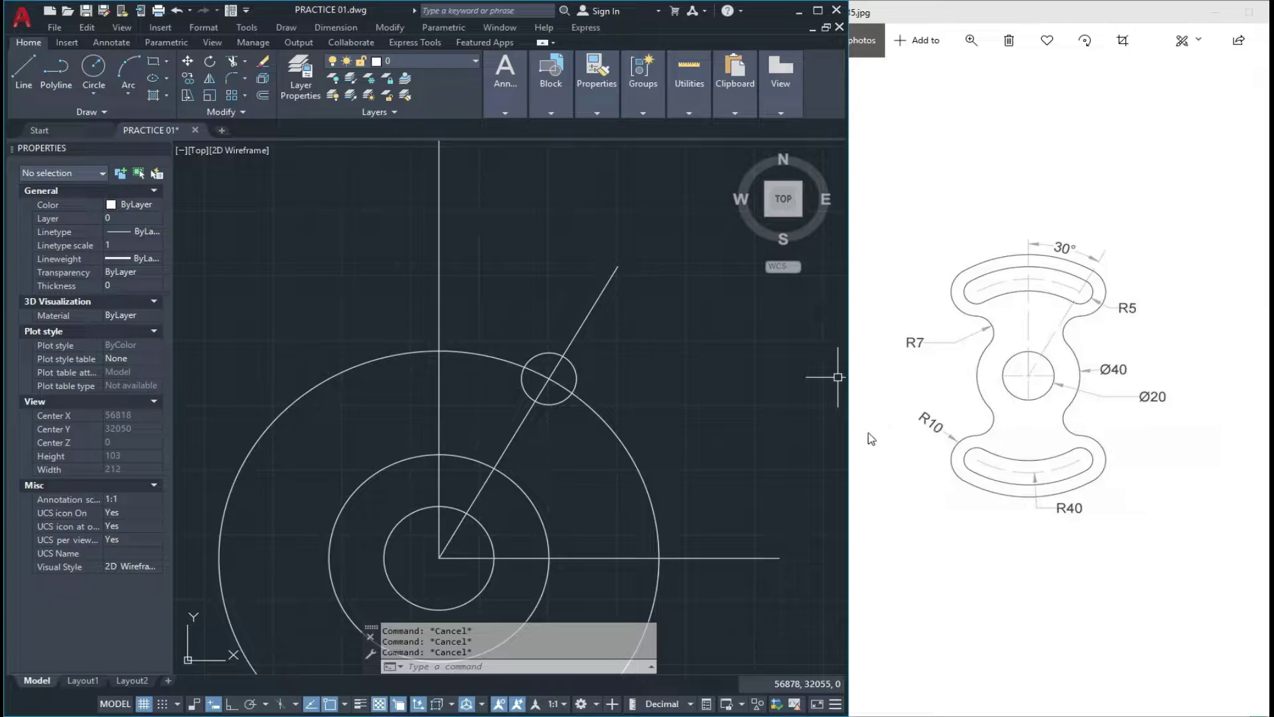
Step: Draw a concentric circle with a radius of 10 around the small radius 5 circle
text(c)
key(Return)
click(550, 378)
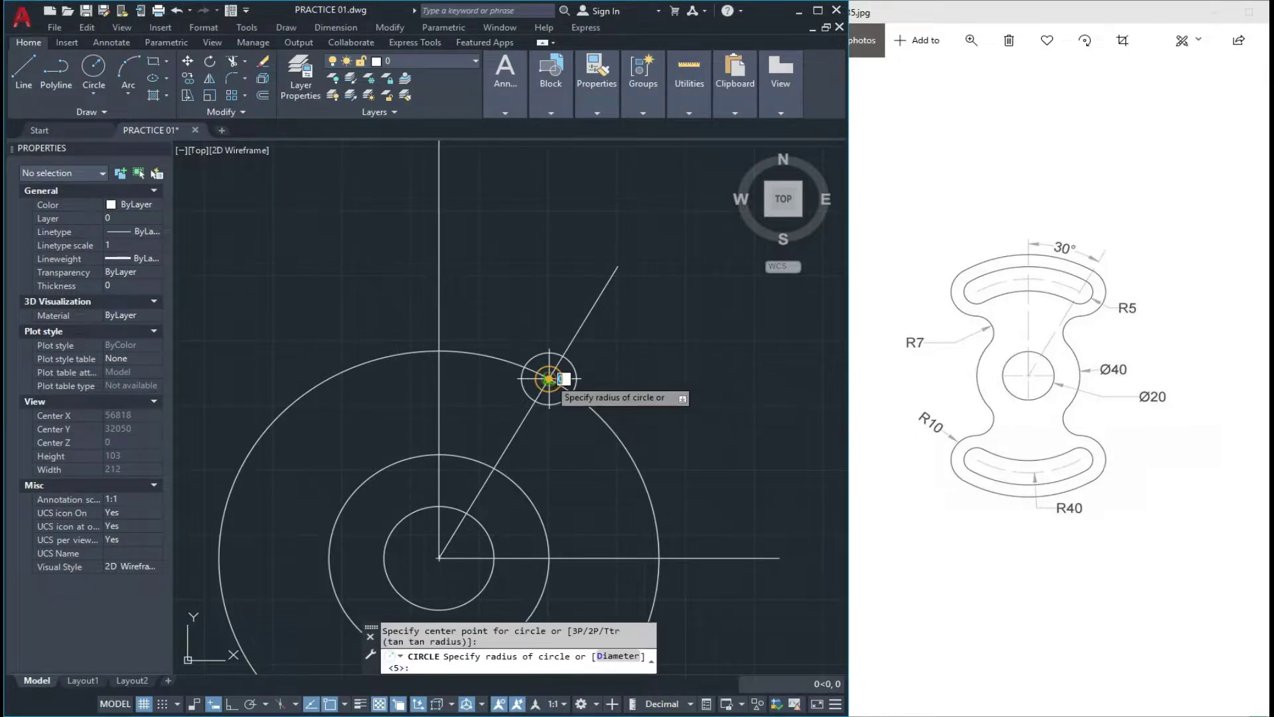
text(10)
key(Return)
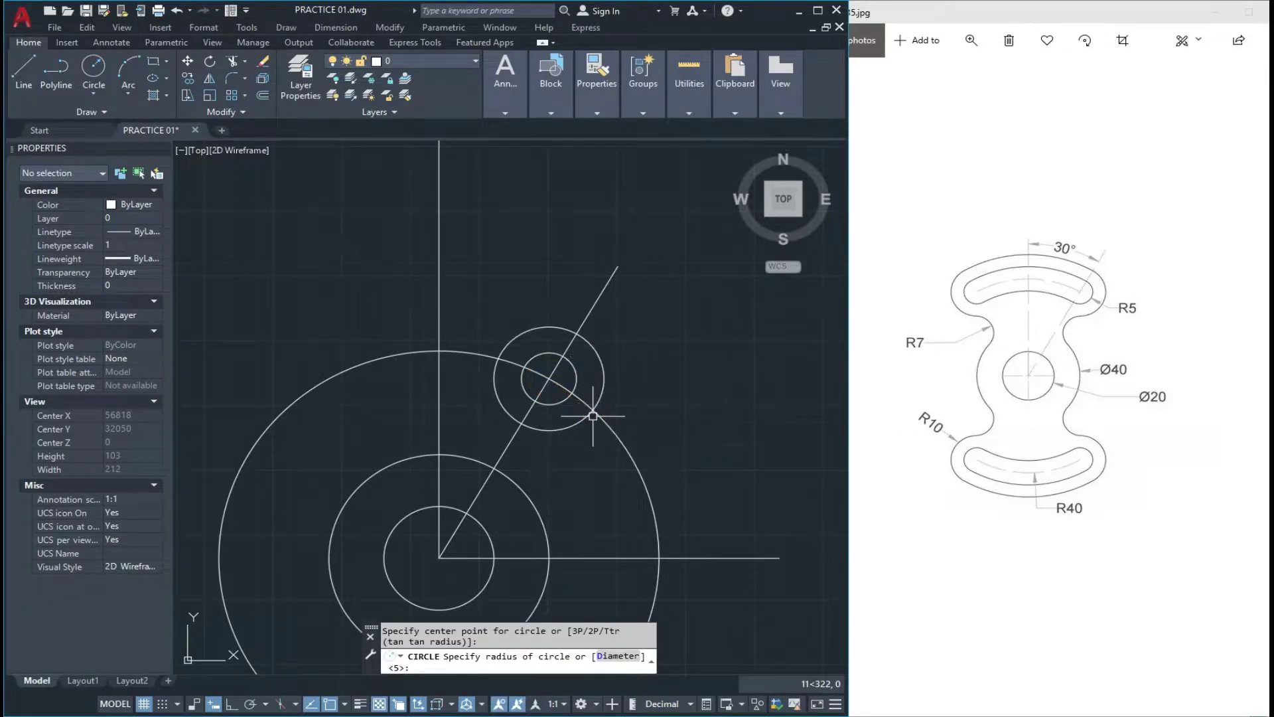
Step: Draw a radius 30 circle from the hub centre to the near crossing of the inclined line and the radius 10 circle
scroll(631, 373, down, 5)
scroll(587, 377, up, 5)
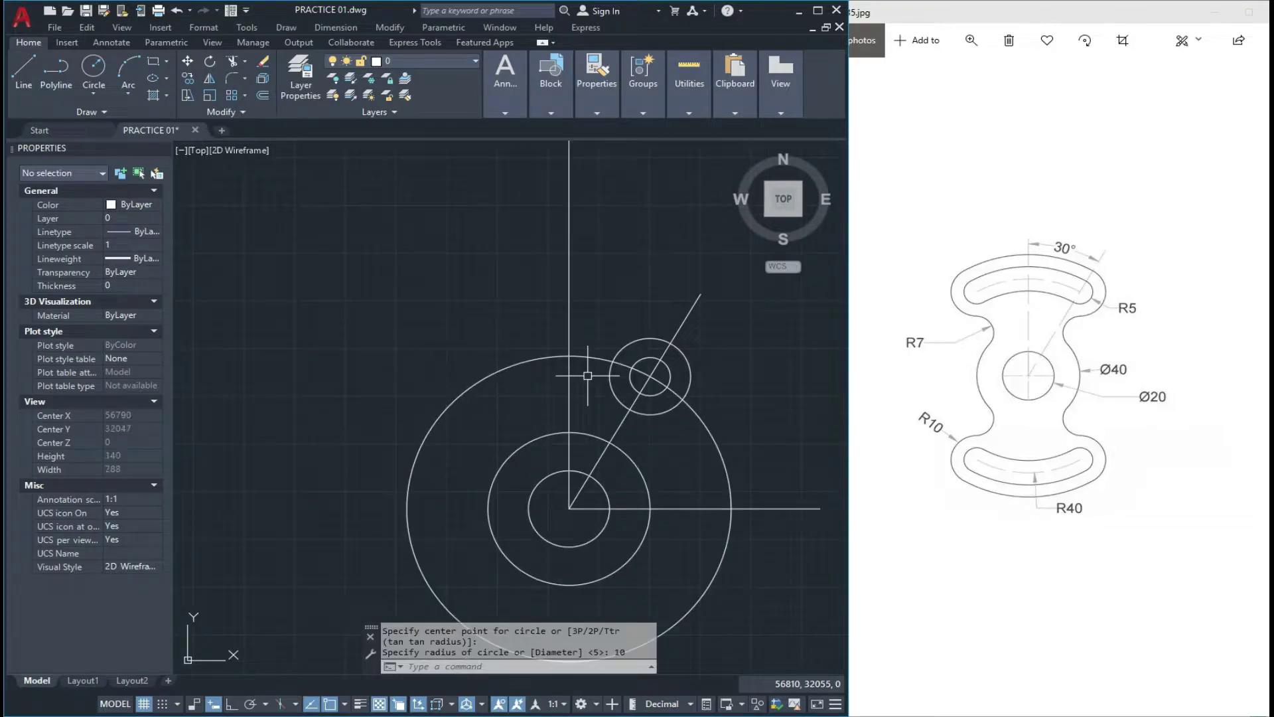
scroll(587, 376, down, 2)
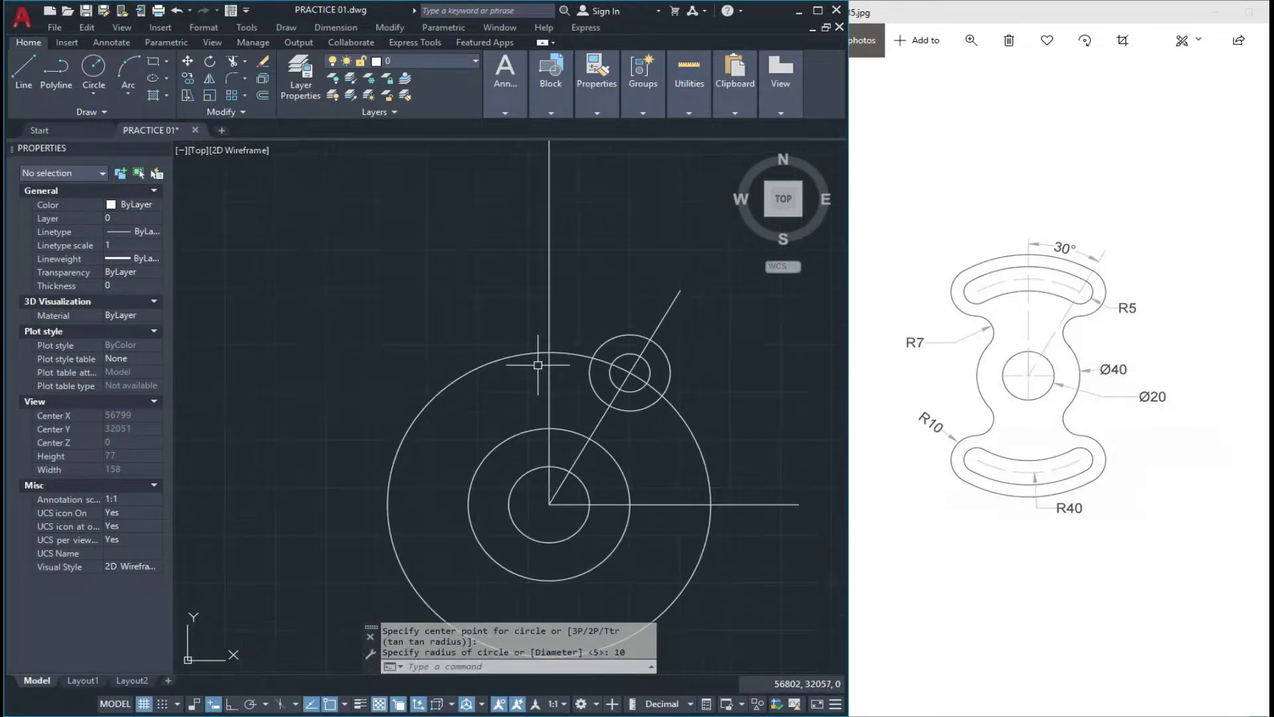
scroll(548, 381, up, 3)
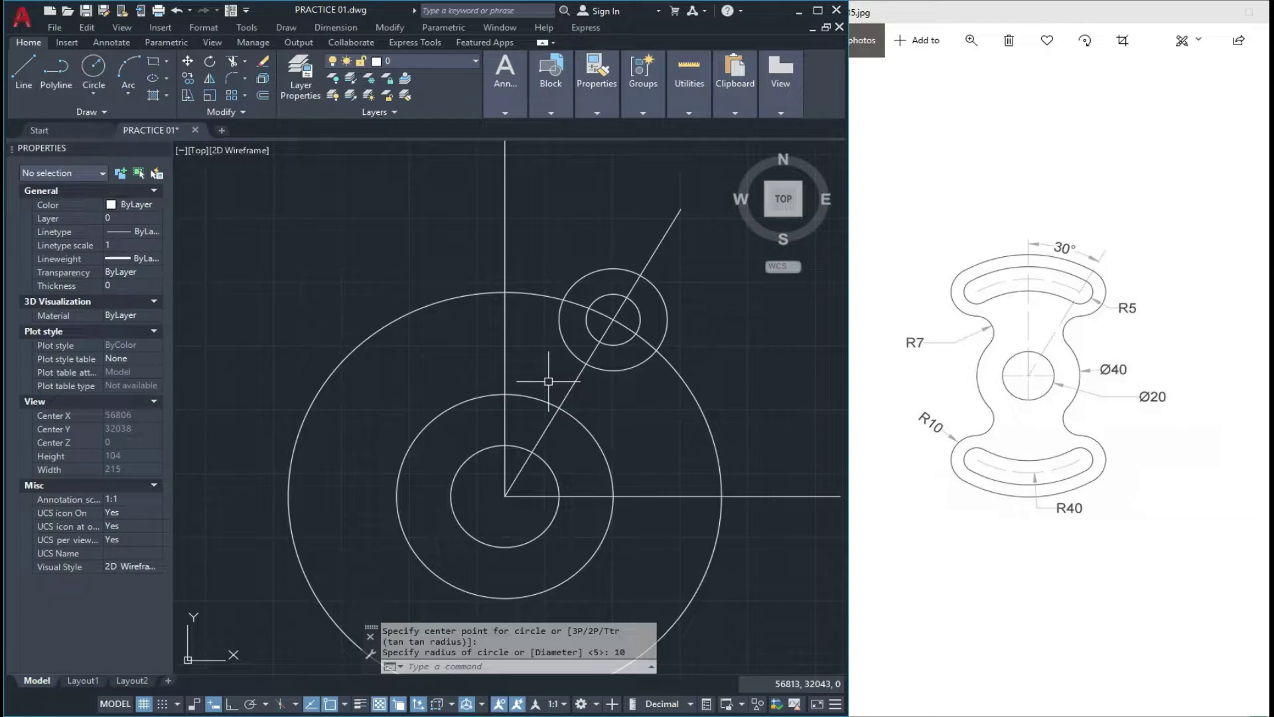
key(Return)
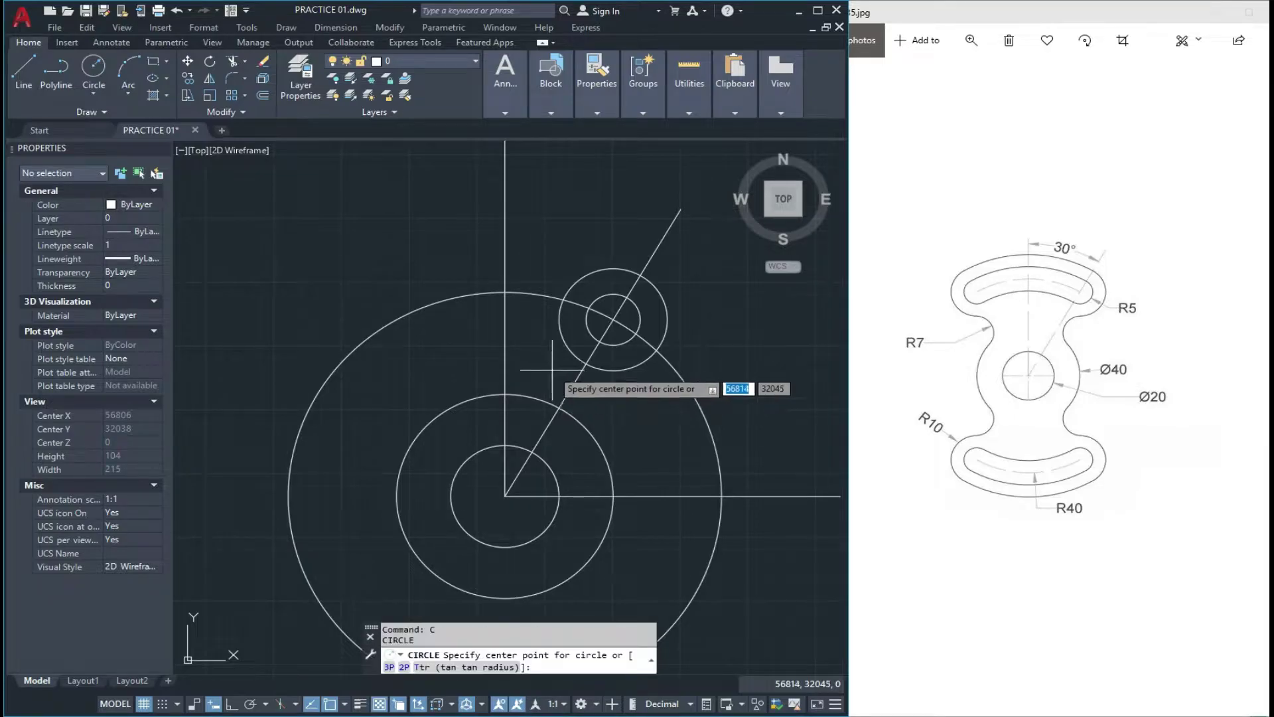
click(504, 496)
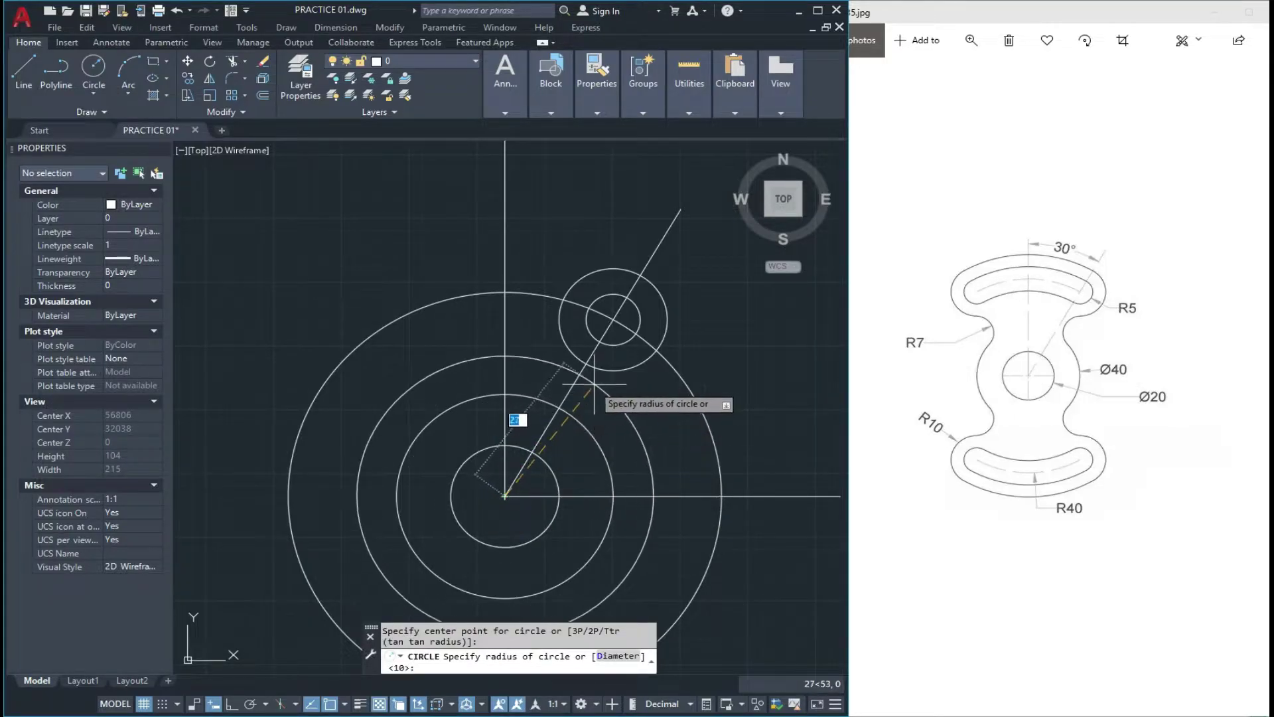
click(584, 364)
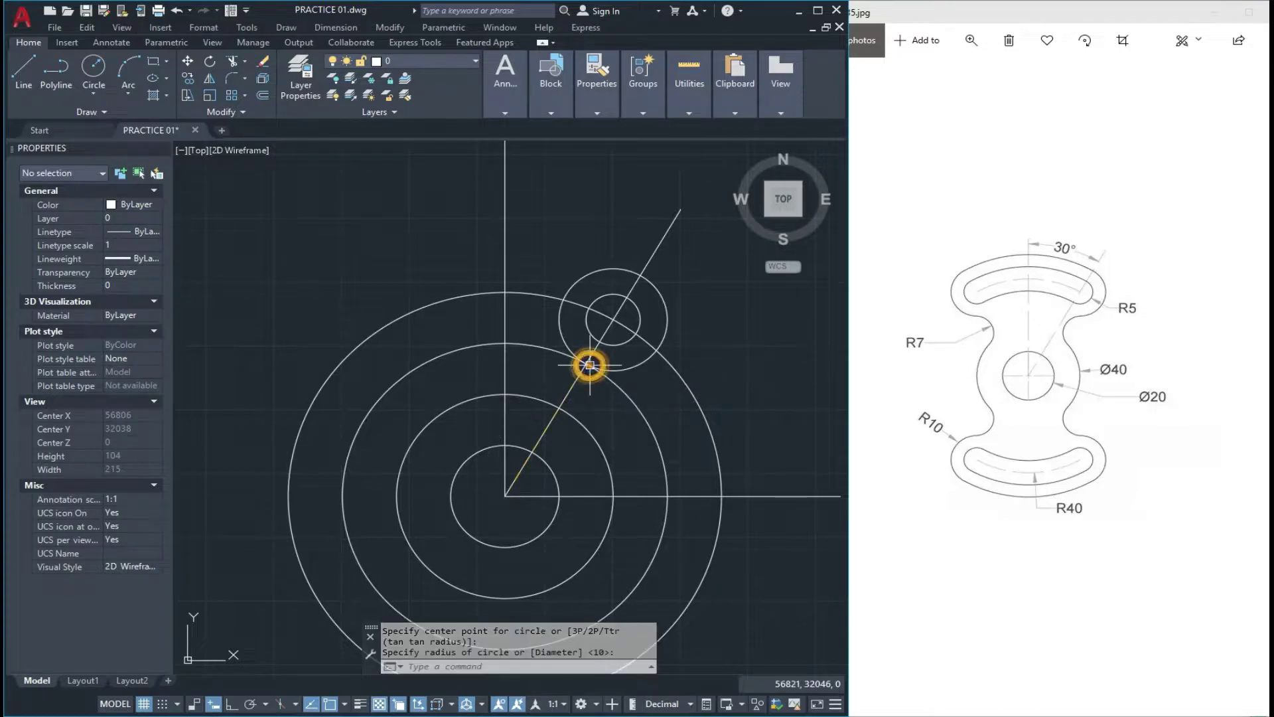
Step: Draw hub-centred circles of radius 45 and 50 through the far crossings of the inclined line with the radius 5 and radius 10 circles
key(Return)
click(504, 496)
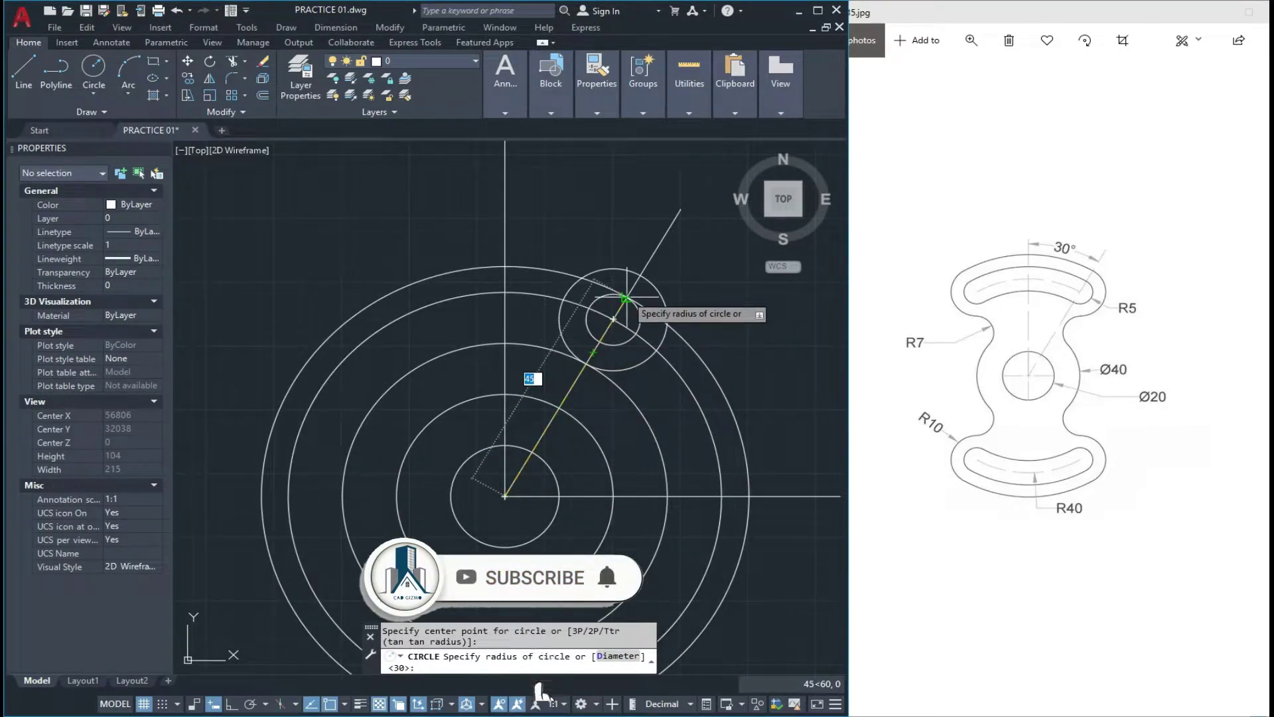
click(626, 299)
key(Return)
click(504, 496)
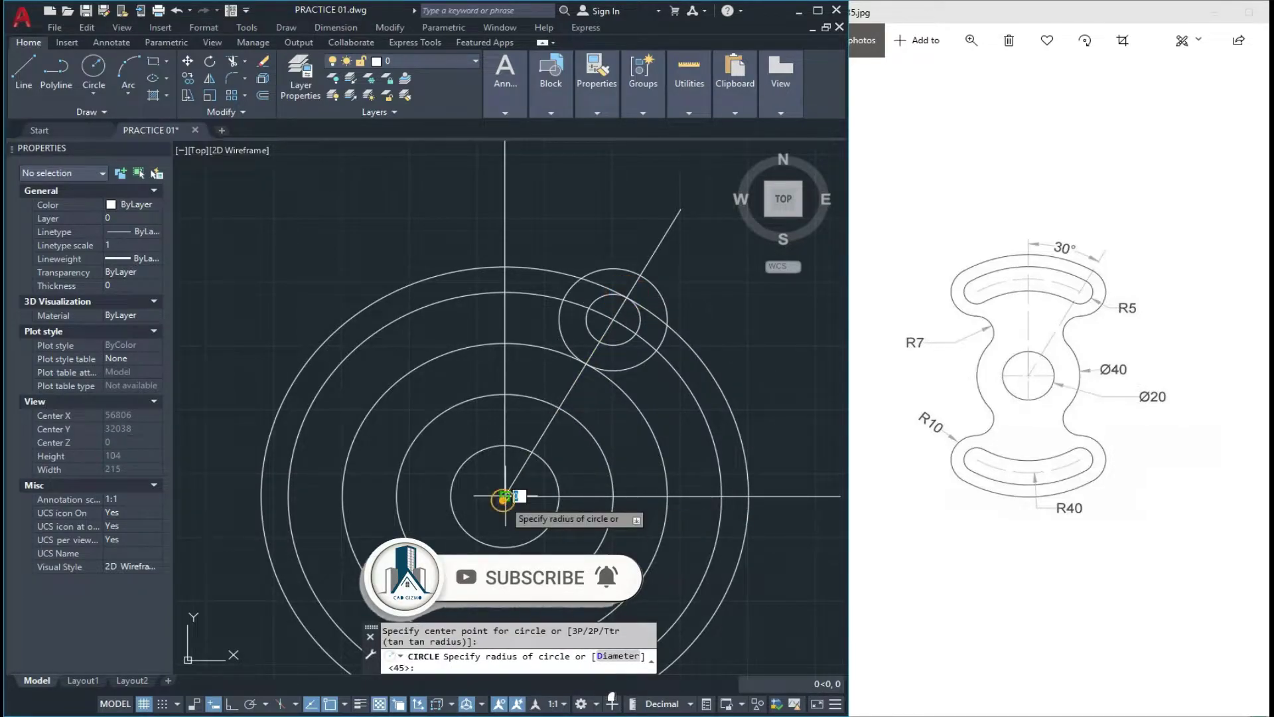
click(639, 276)
Step: Draw a hub-centred circle through the near crossing of the inclined line and the radius 5 circle
scroll(599, 334, down, 3)
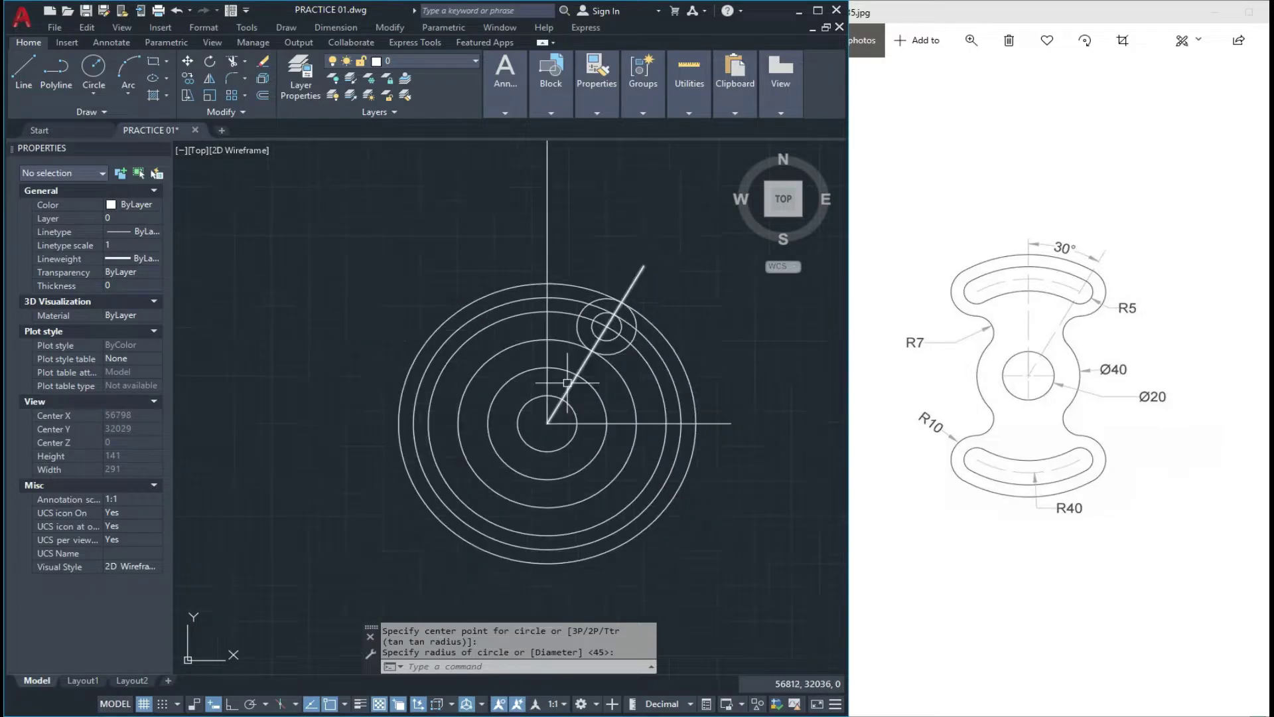
scroll(587, 381, up, 2)
scroll(625, 305, up, 2)
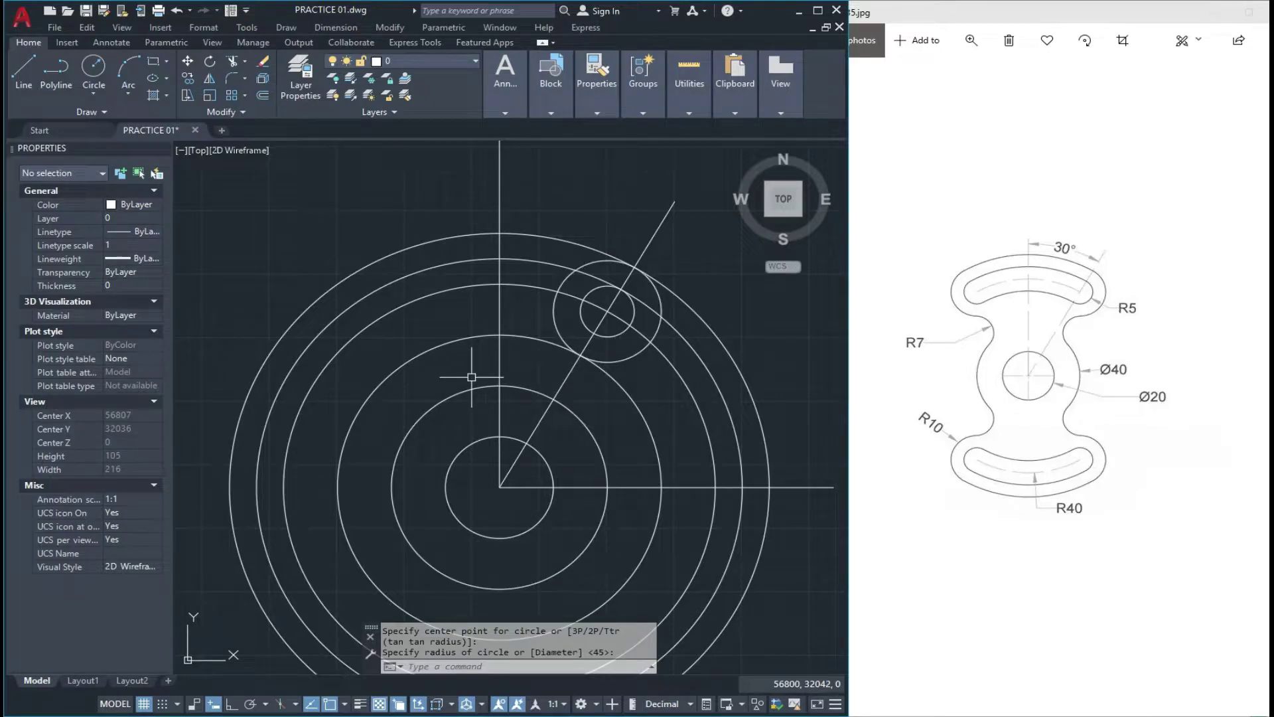
text(c)
key(Return)
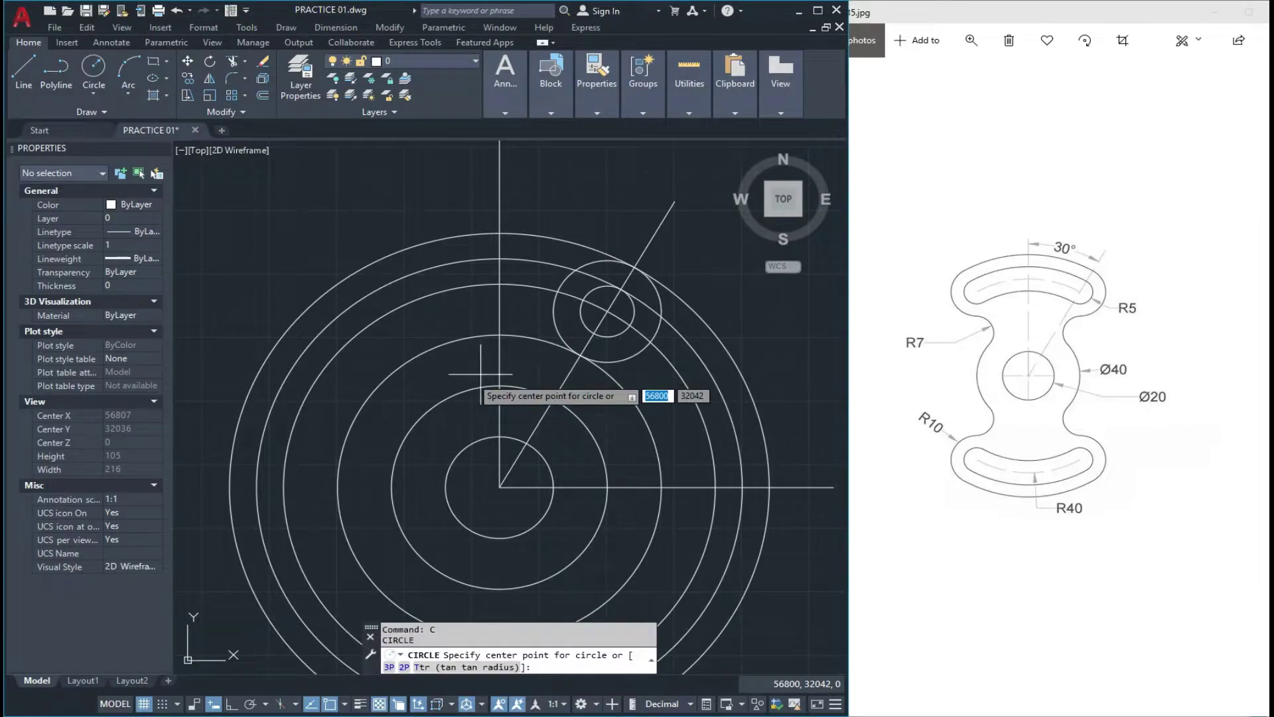
click(499, 486)
key(Escape)
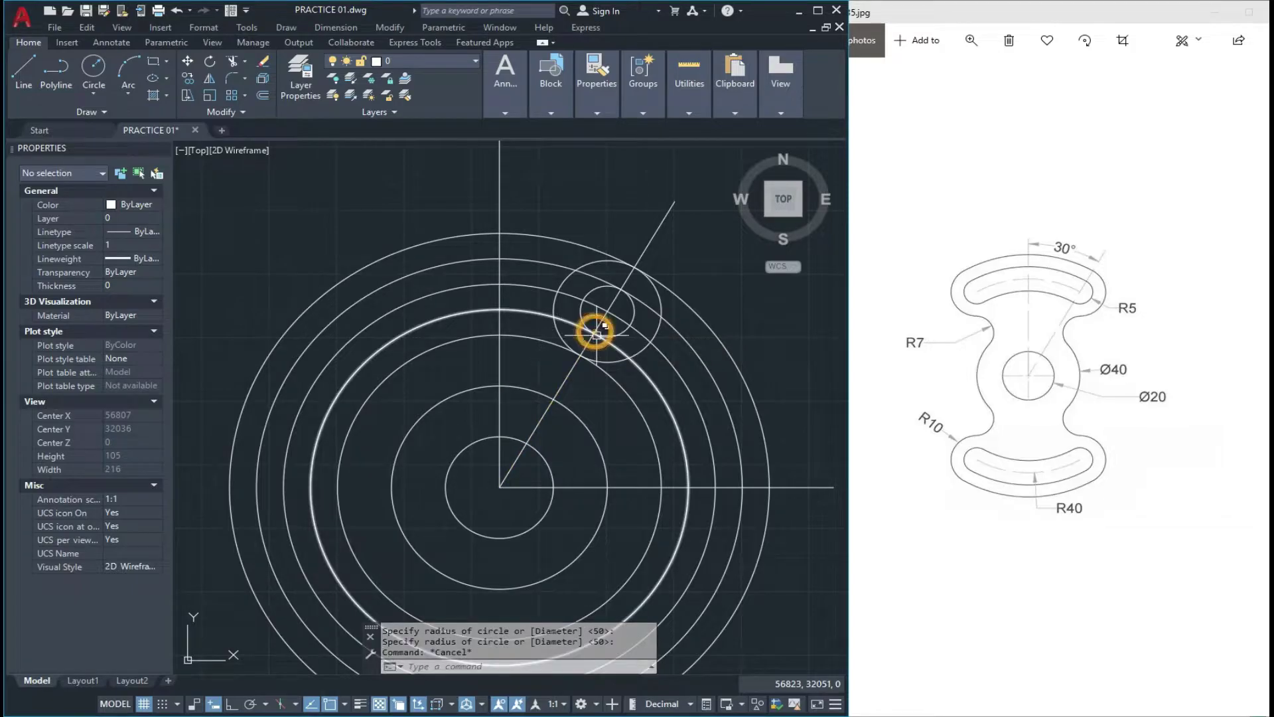
Step: Trim the radius 5 circle's inner half and the two adjoining slot-edge circles just beyond it, leaving a rounded slot end
scroll(596, 330, up, 5)
key(Escape)
key(Escape)
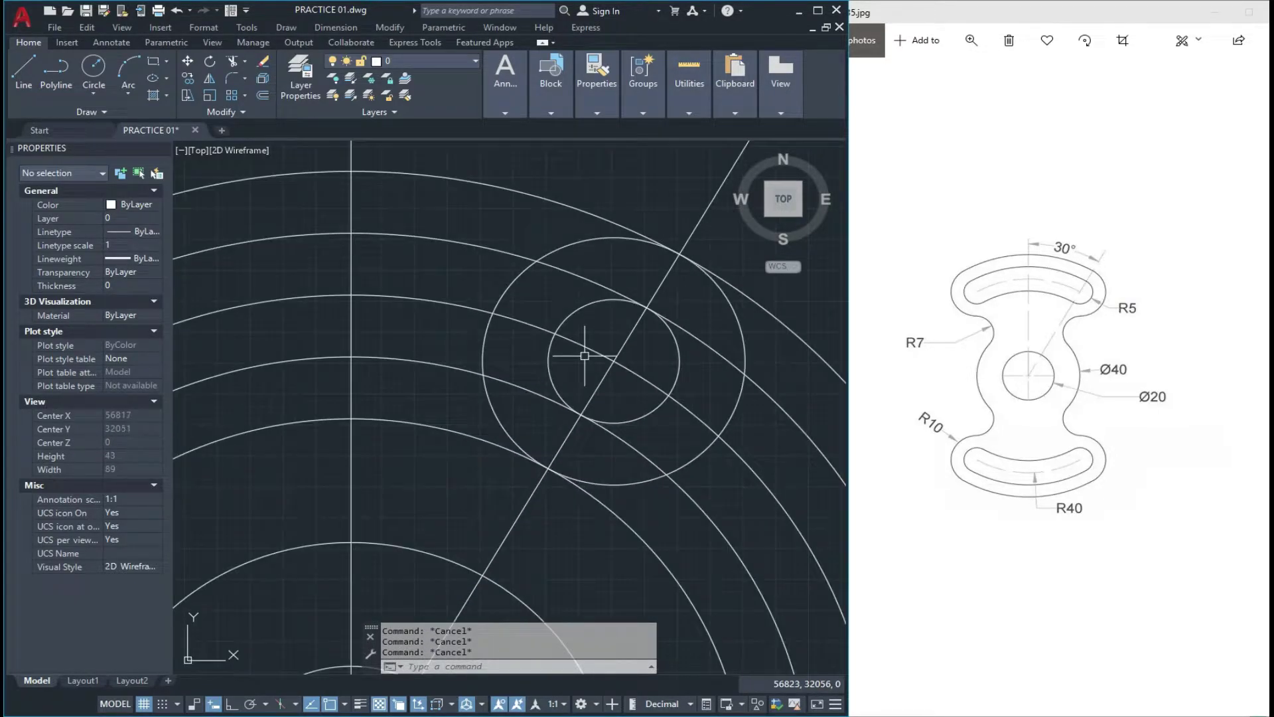
text(tr)
key(Return)
key(Return)
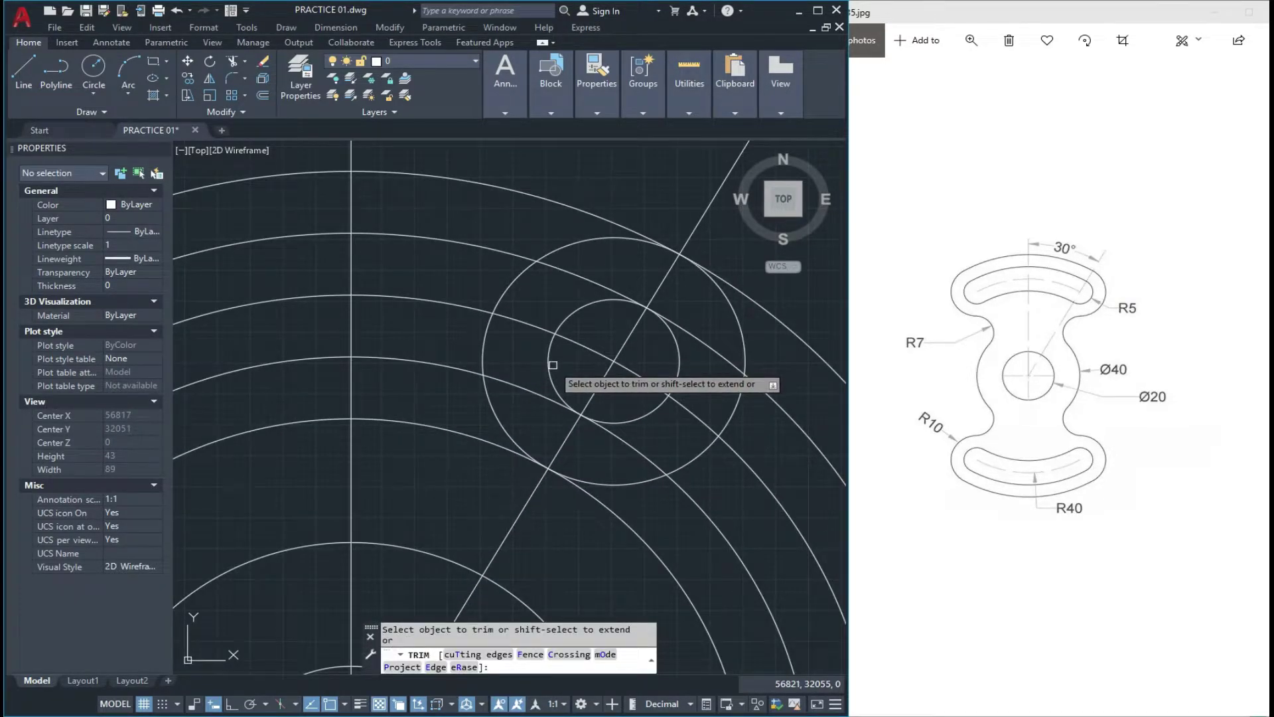
click(688, 329)
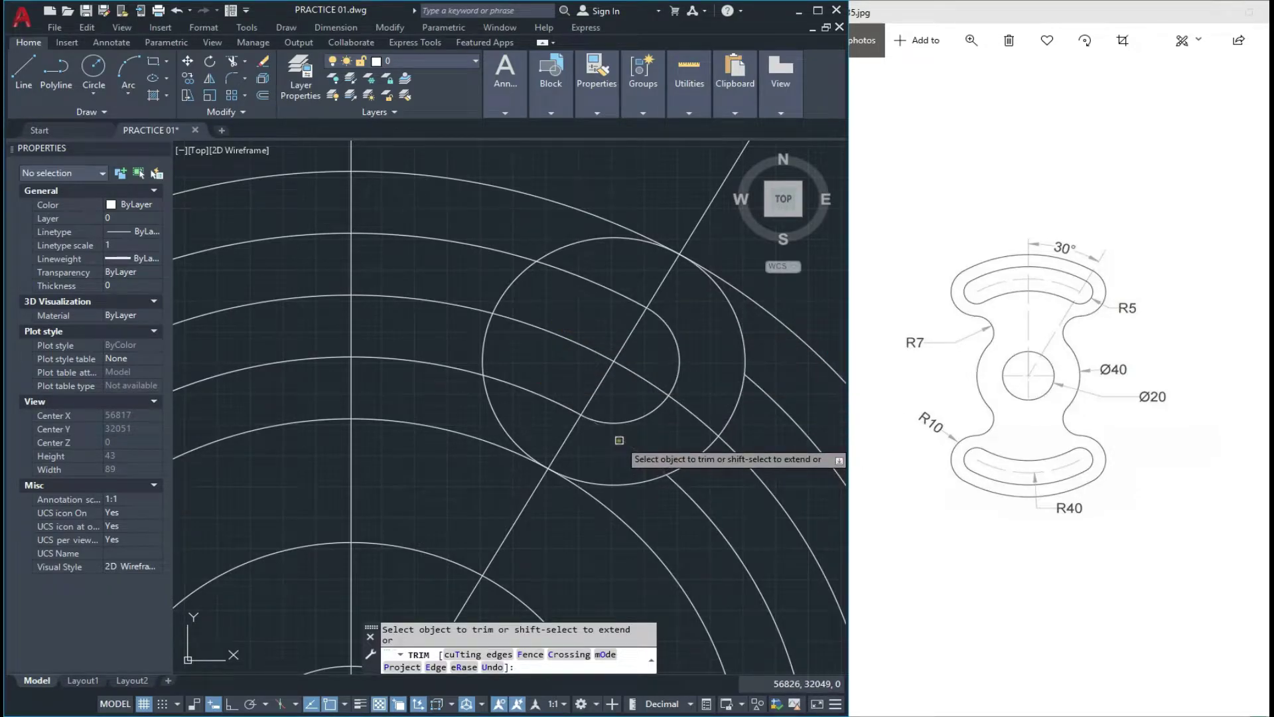
scroll(717, 418, down, 5)
scroll(714, 416, up, 4)
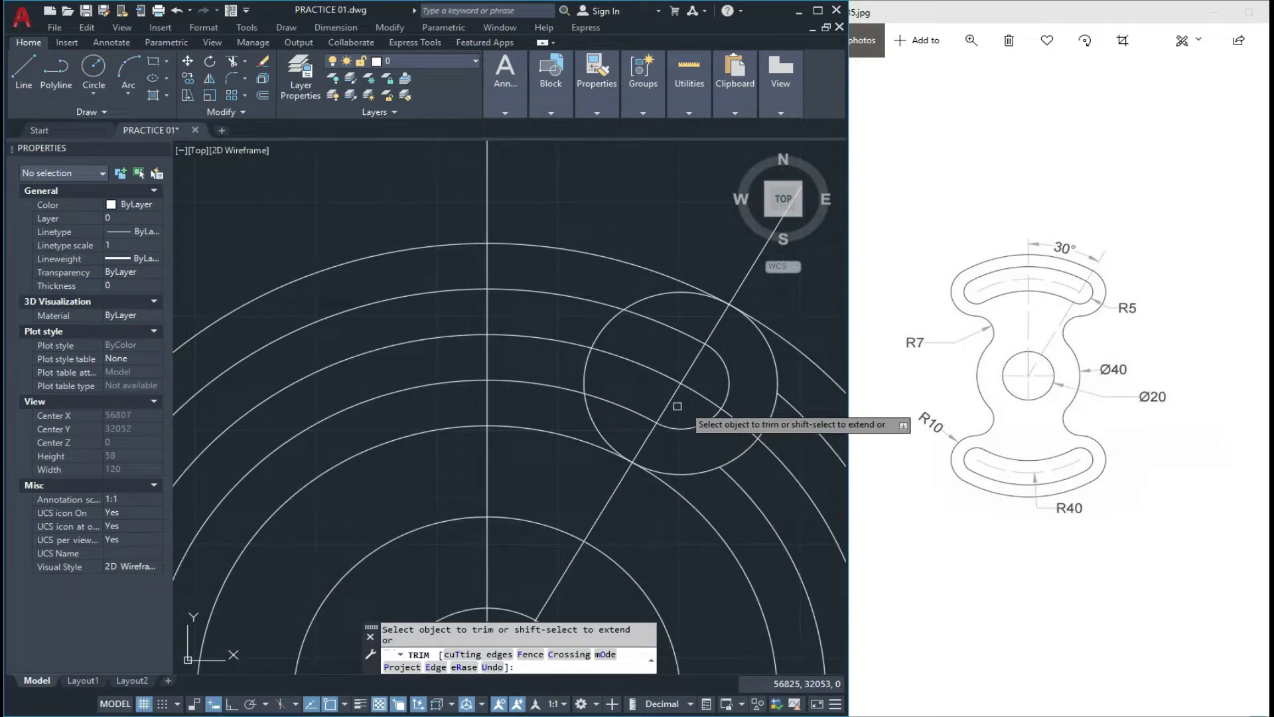
key(Escape)
key(Escape)
Step: Mirror the radius 5 slot-end arc about the vertical centre line, keeping the source arc
click(689, 419)
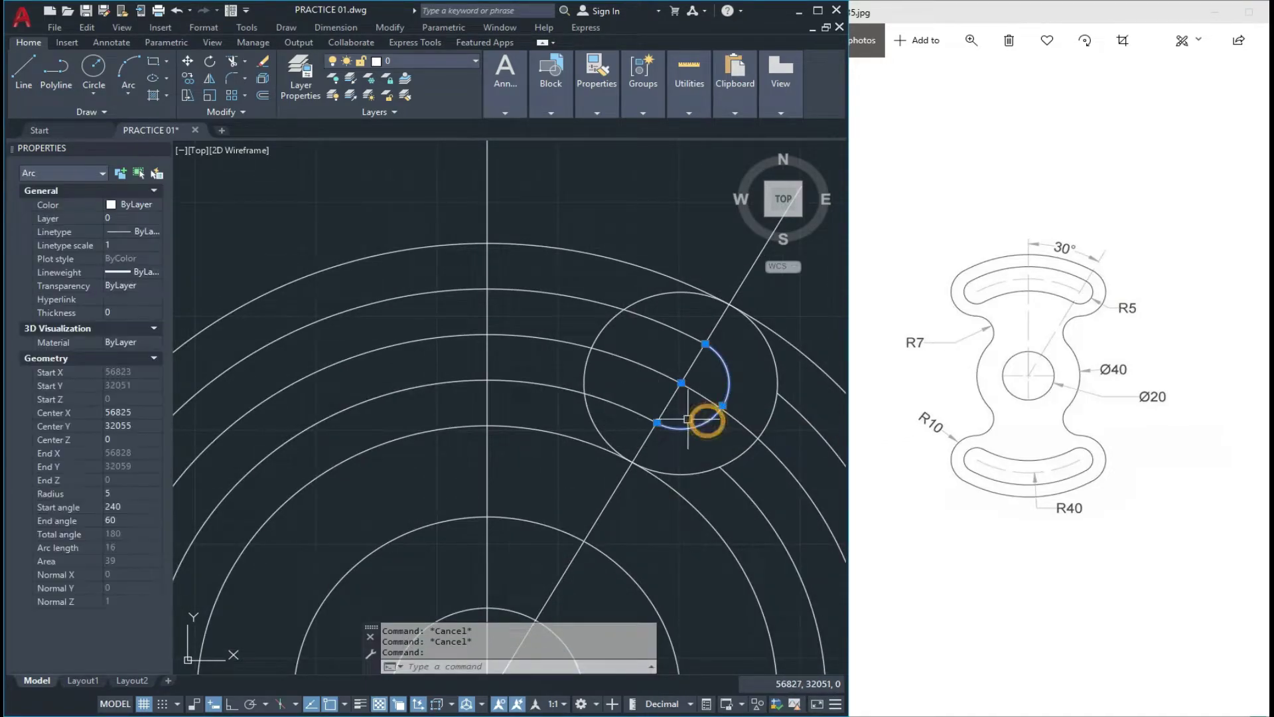
text(mi)
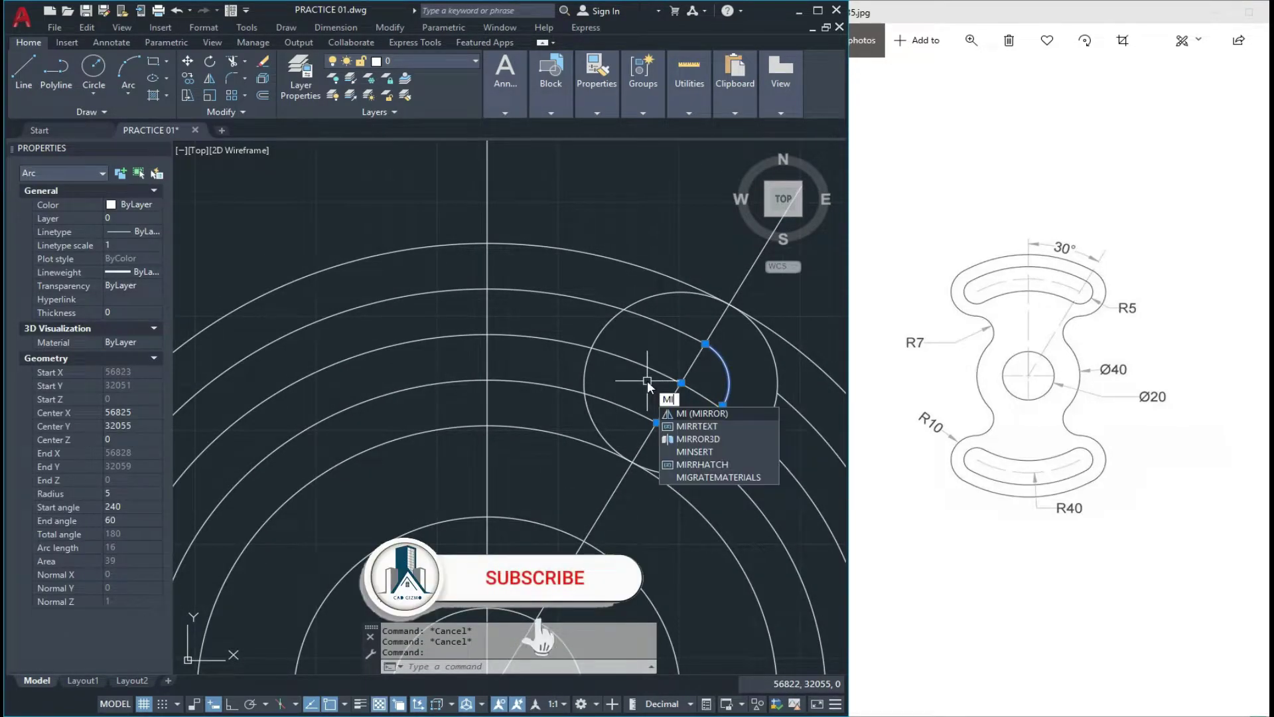
key(Return)
click(488, 243)
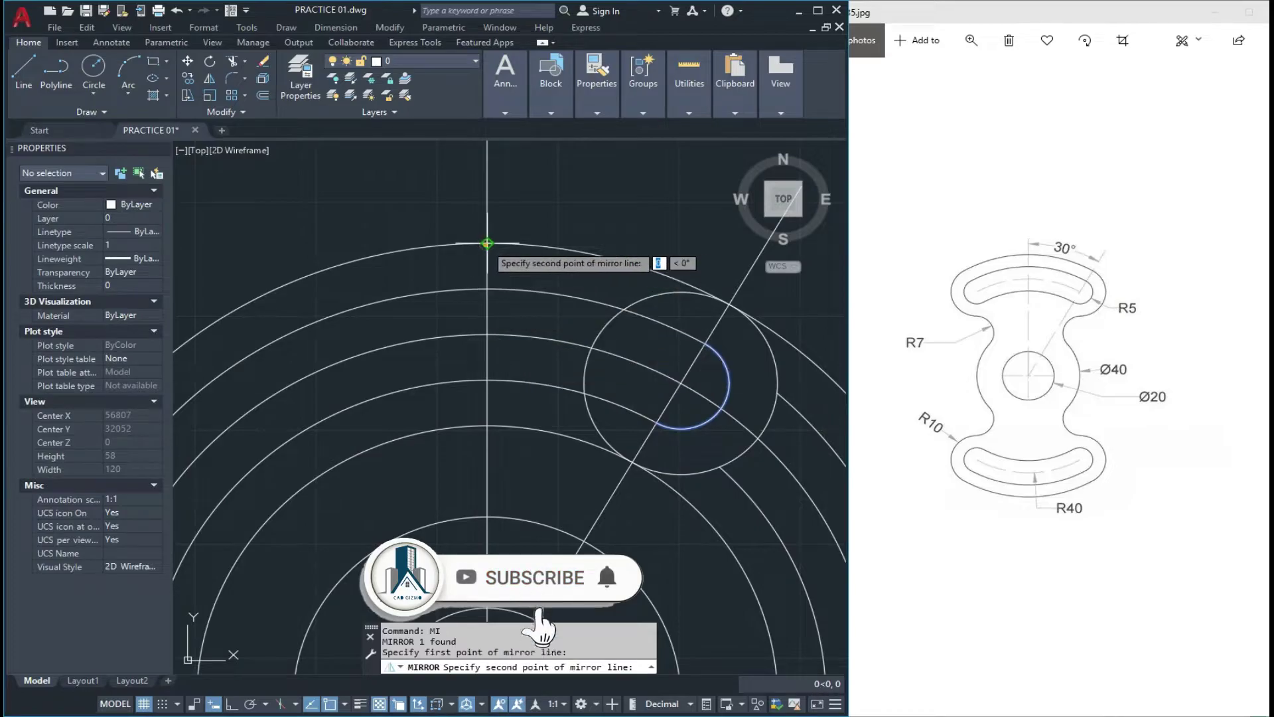
click(489, 381)
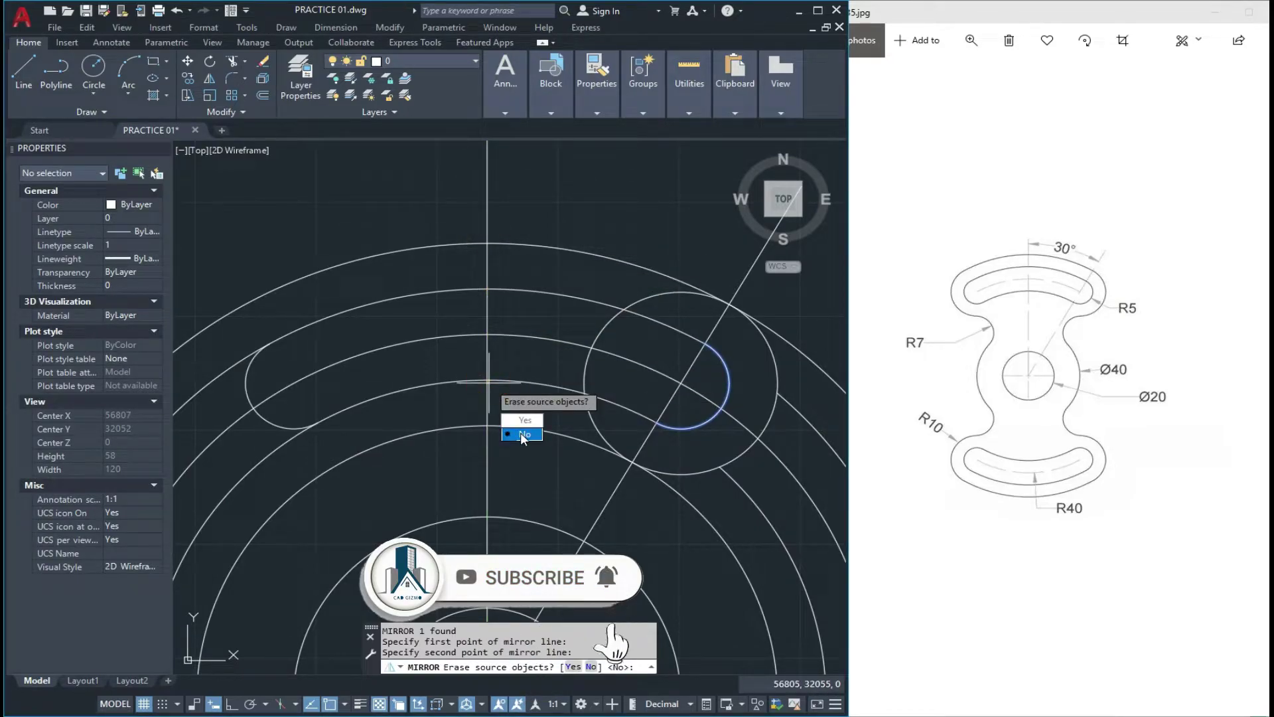
click(523, 435)
key(Escape)
Step: Trim the two slot-edge circles where they run past the mirrored radius 5 end arc
scroll(373, 371, up, 4)
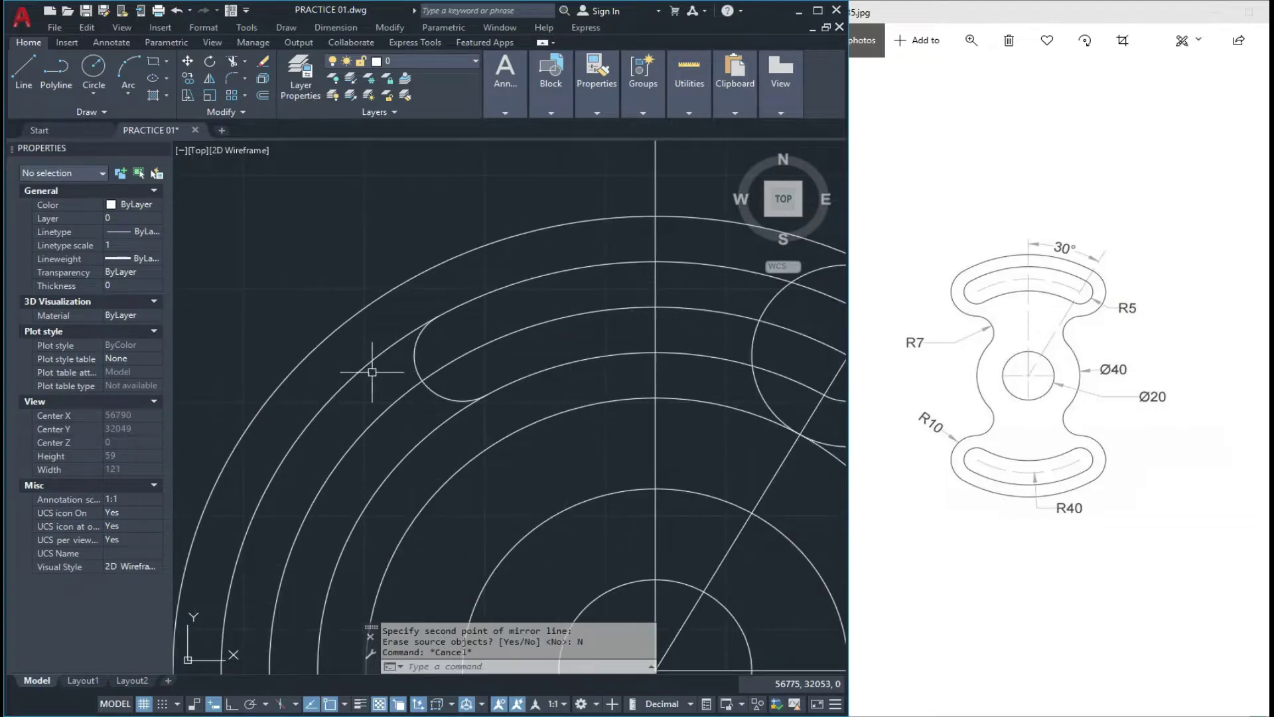
text(tr)
key(Return)
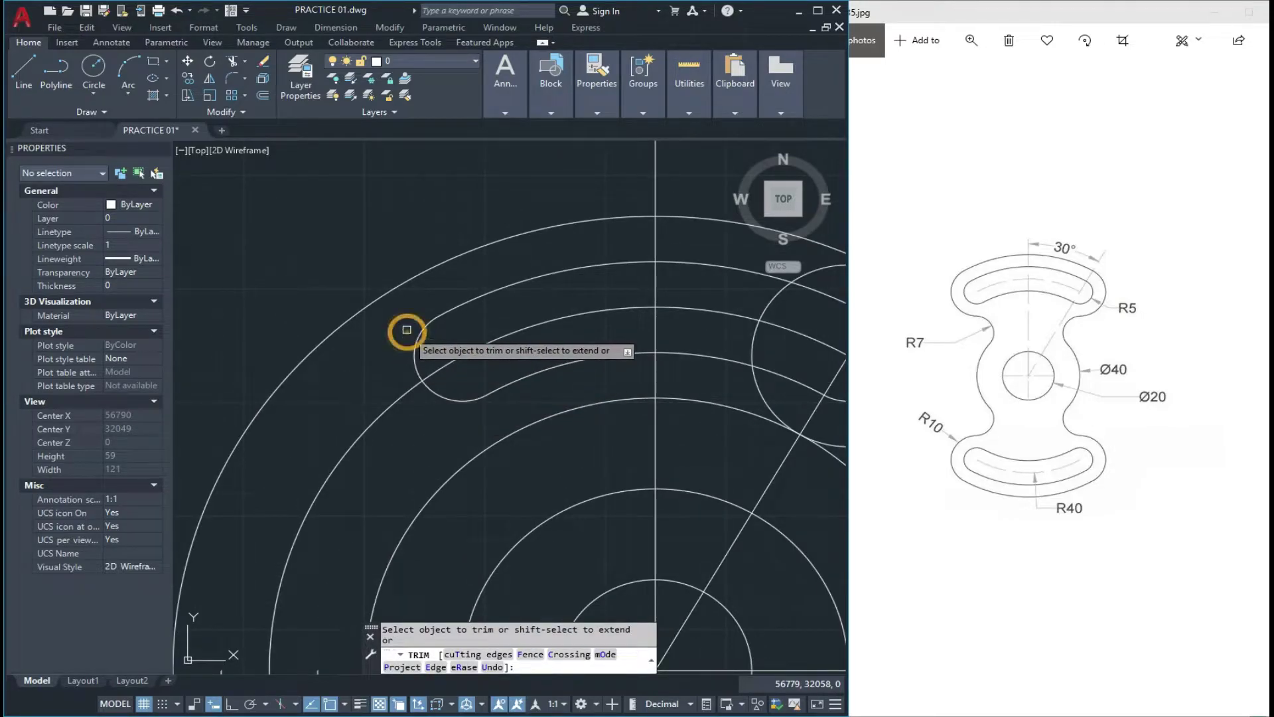
scroll(407, 330, down, 4)
key(Escape)
key(Escape)
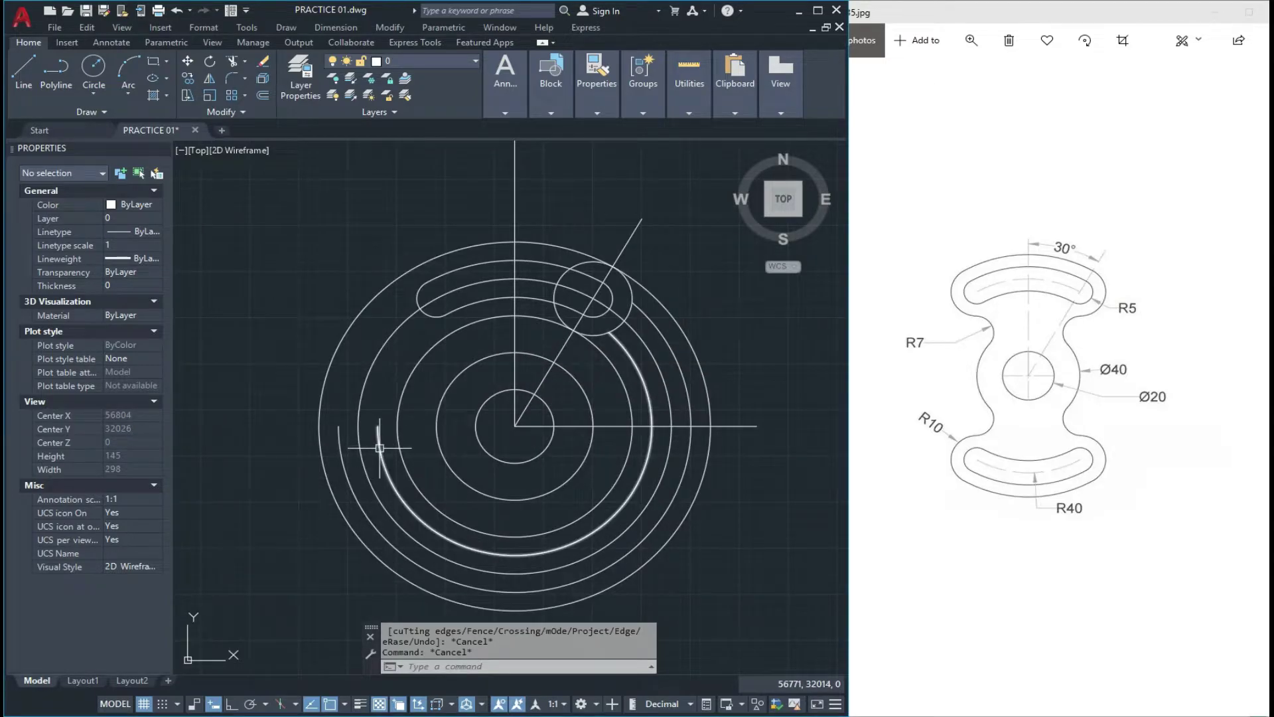
Step: Erase the two leftover slot-edge arcs running around the lower part of the hub
click(380, 448)
click(339, 433)
text(e)
key(Return)
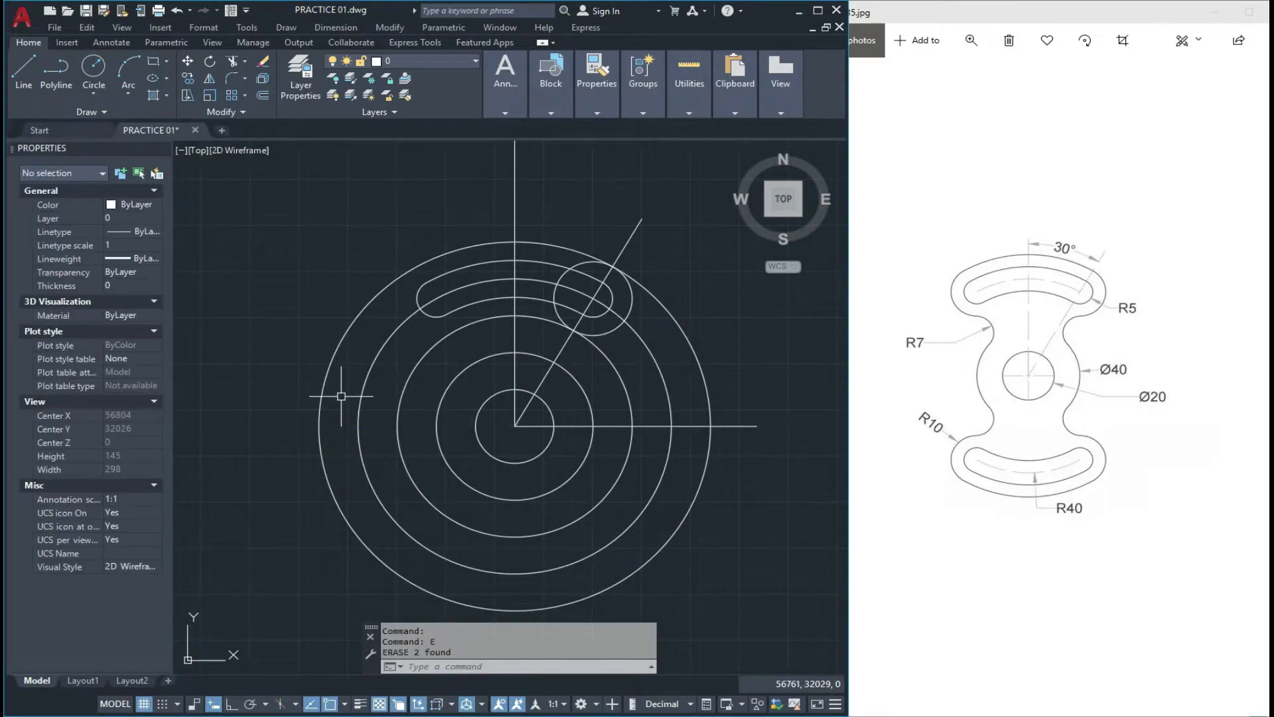
key(Escape)
Step: Trim the radius 10 circle on the slot side of the inclined line, above and below the slot
scroll(584, 372, up, 3)
scroll(601, 382, up, 2)
scroll(597, 378, down, 2)
key(Escape)
key(Escape)
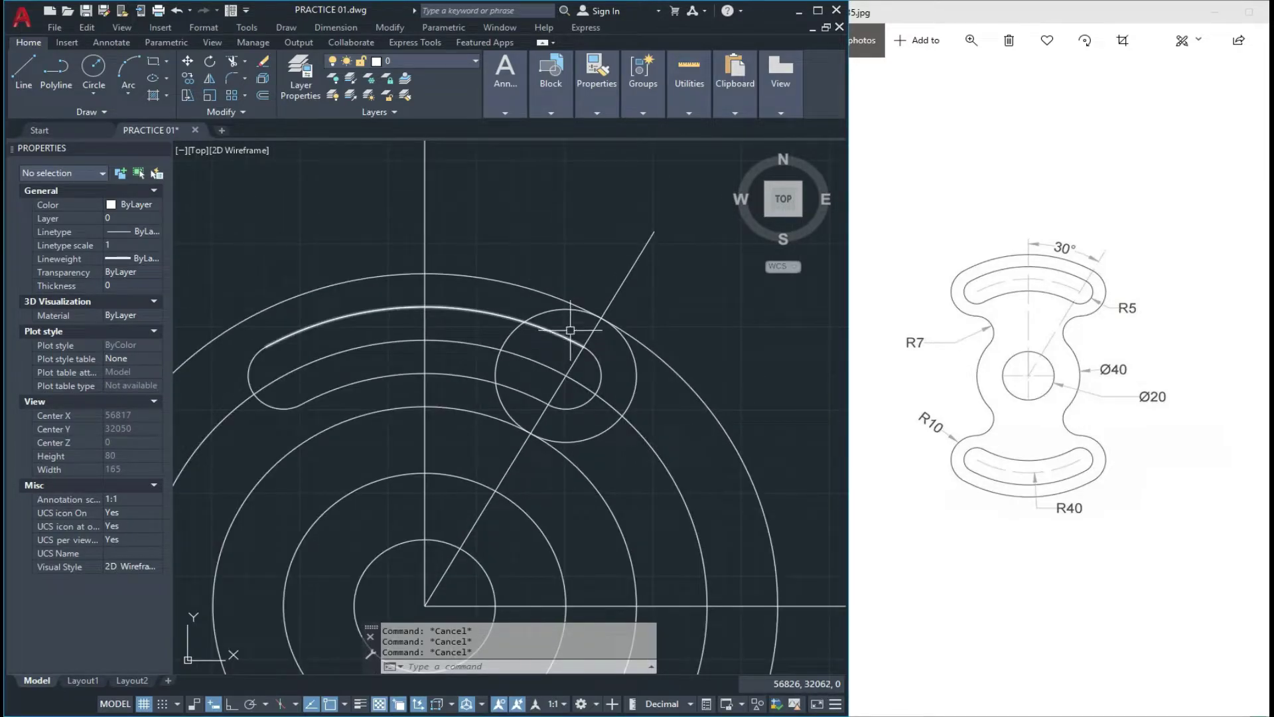
key(Return)
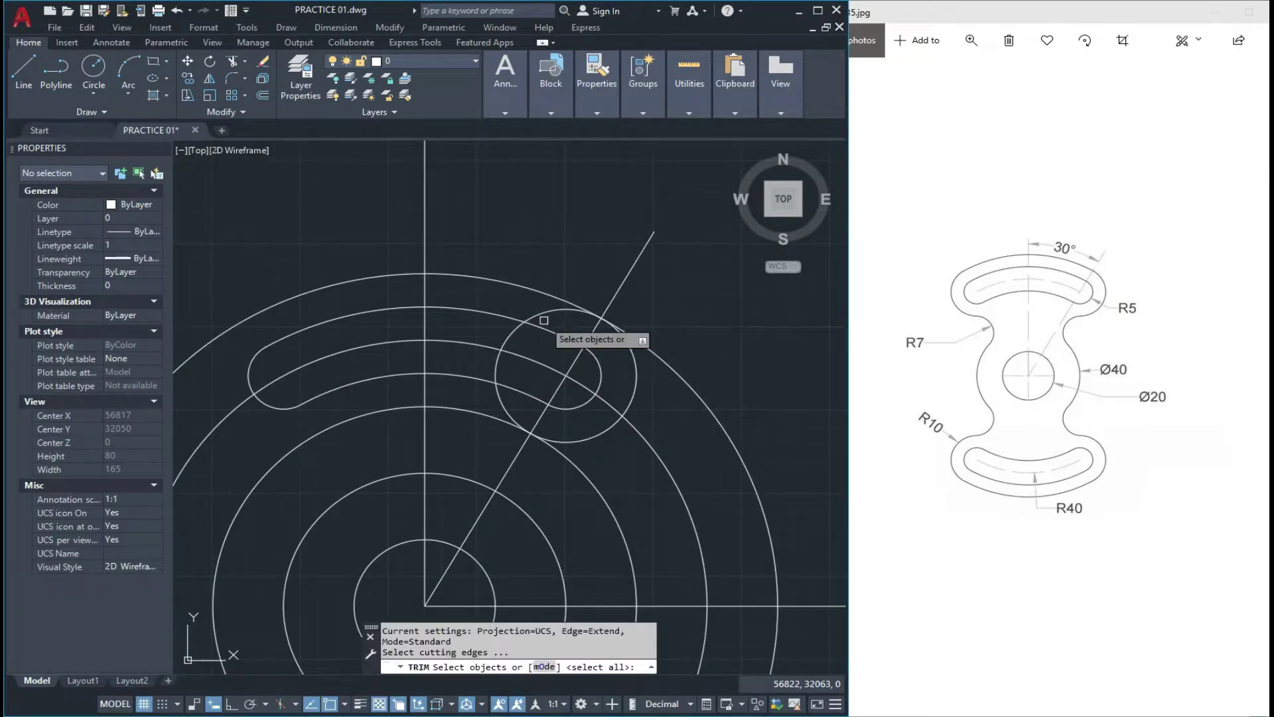
scroll(578, 307, up, 4)
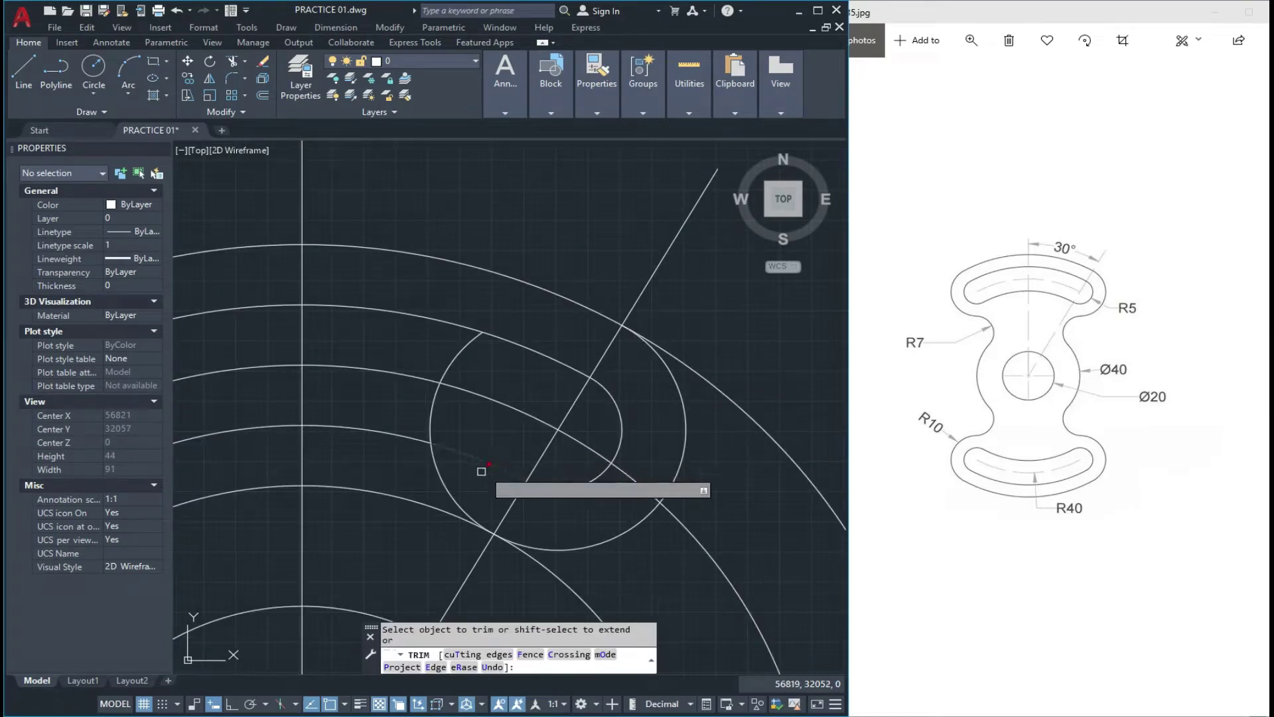
key(Escape)
key(Escape)
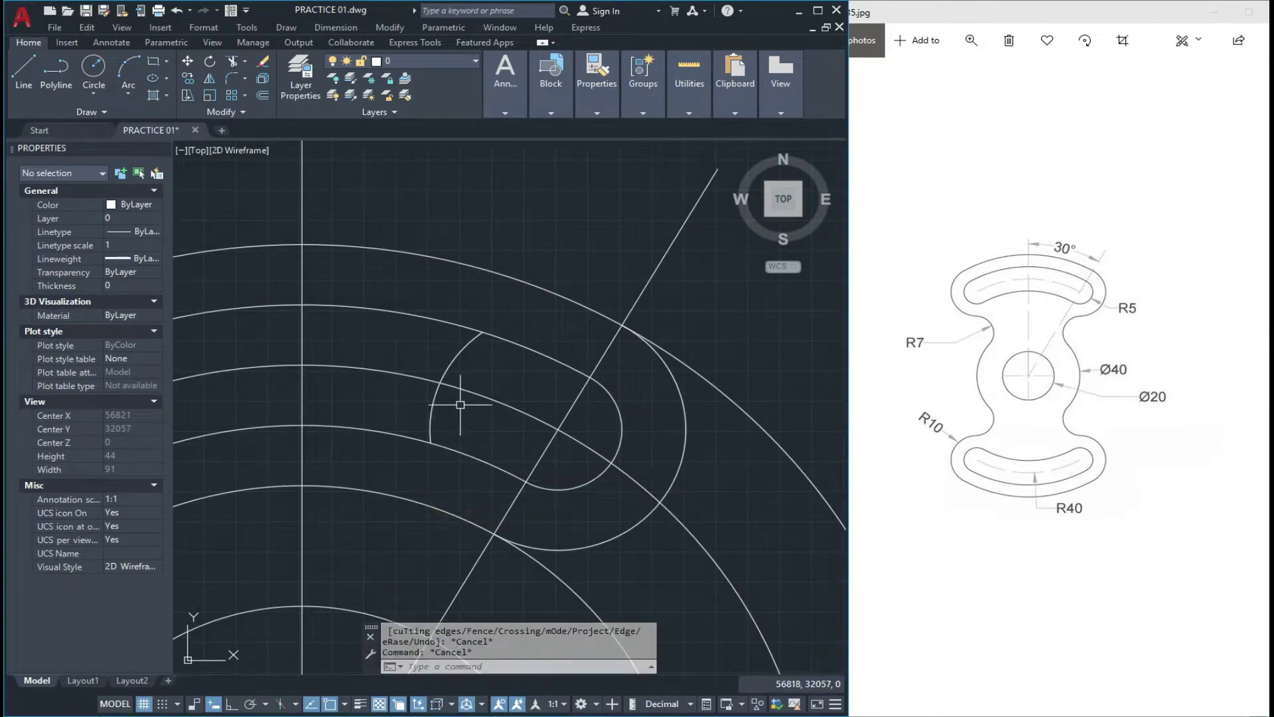
Step: Erase the leftover piece of the radius 10 circle inside the slot
click(462, 353)
text(e)
key(Return)
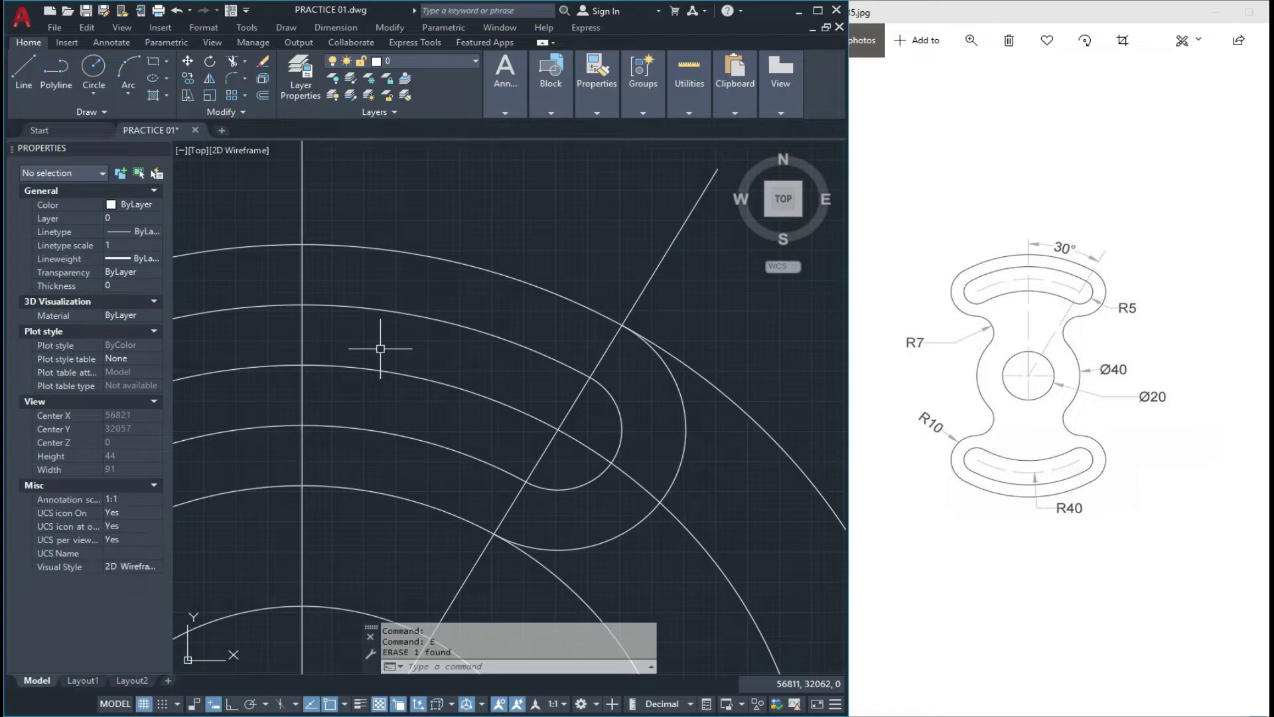
Step: Mirror the radius 10 end arc about the vertical centre line, keeping the source arc
scroll(676, 413, down, 3)
click(684, 403)
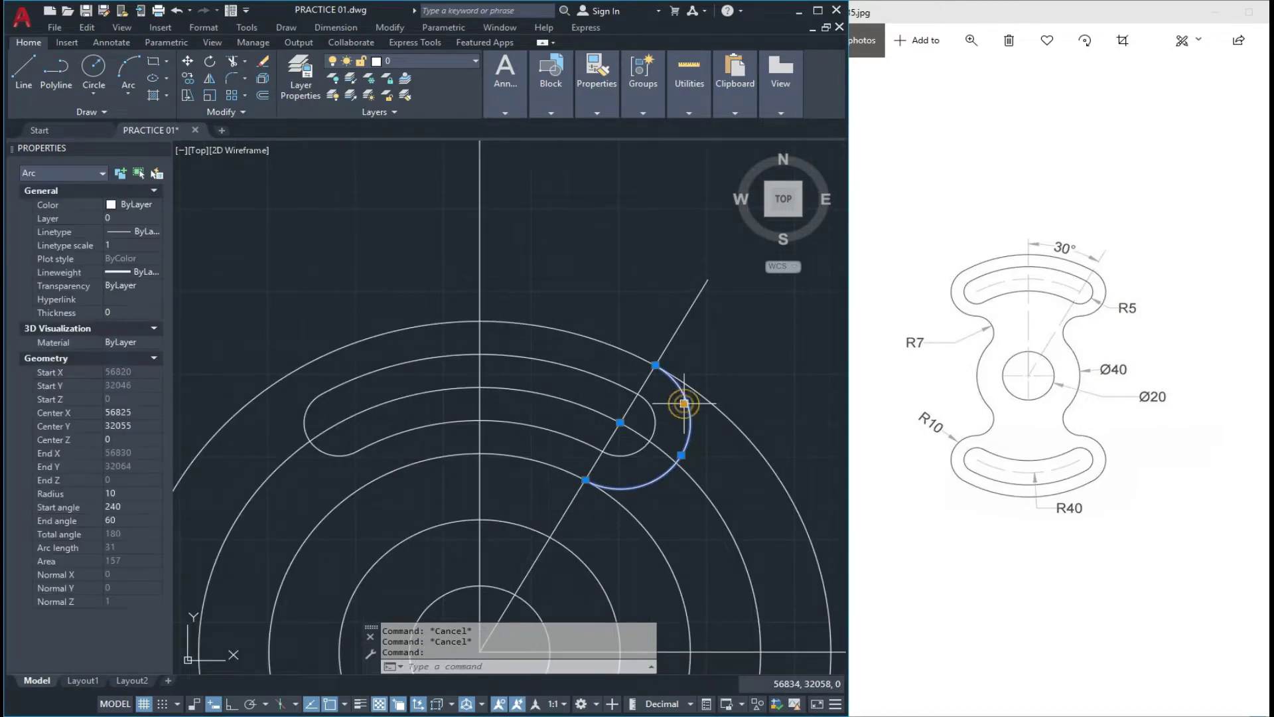
key(Return)
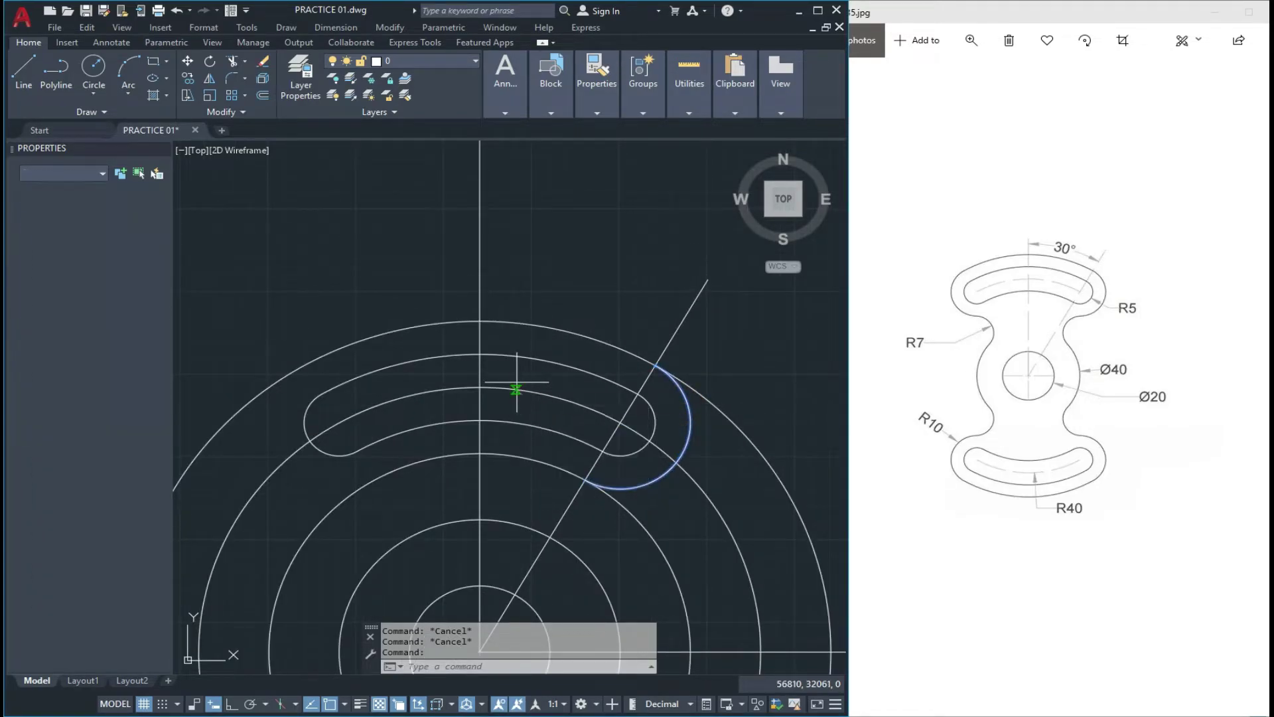
click(480, 321)
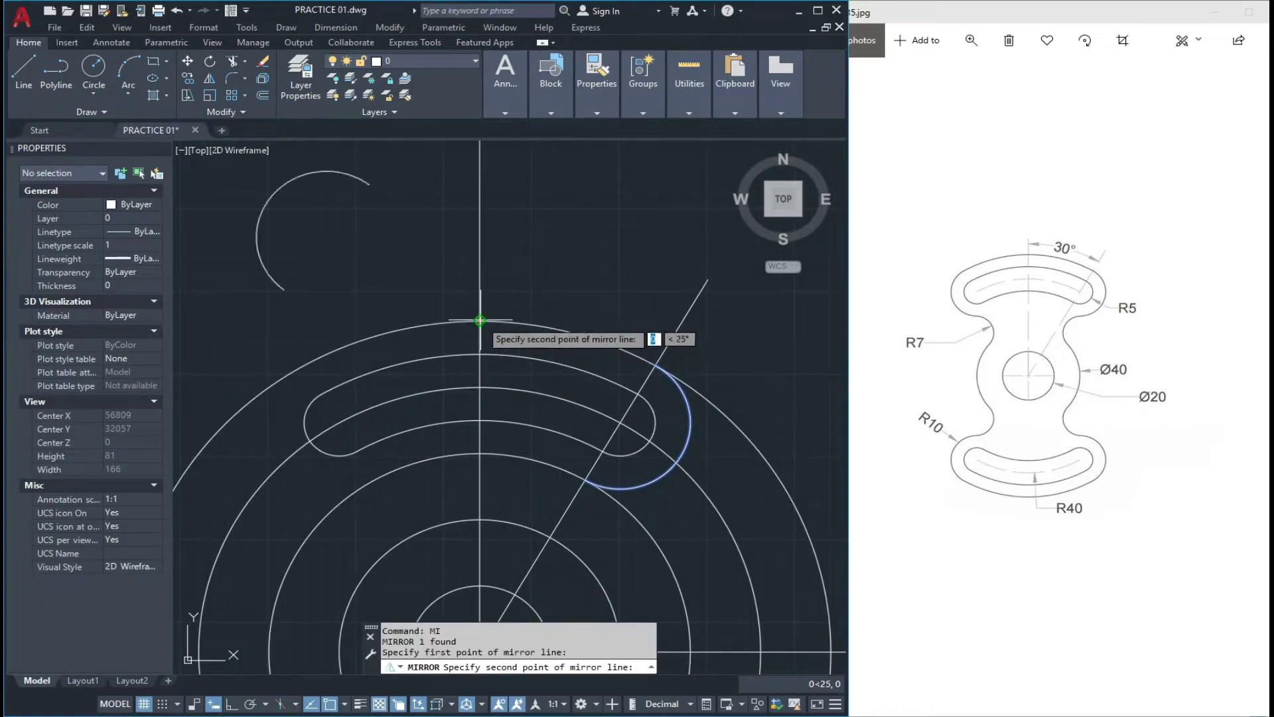
click(480, 454)
click(509, 504)
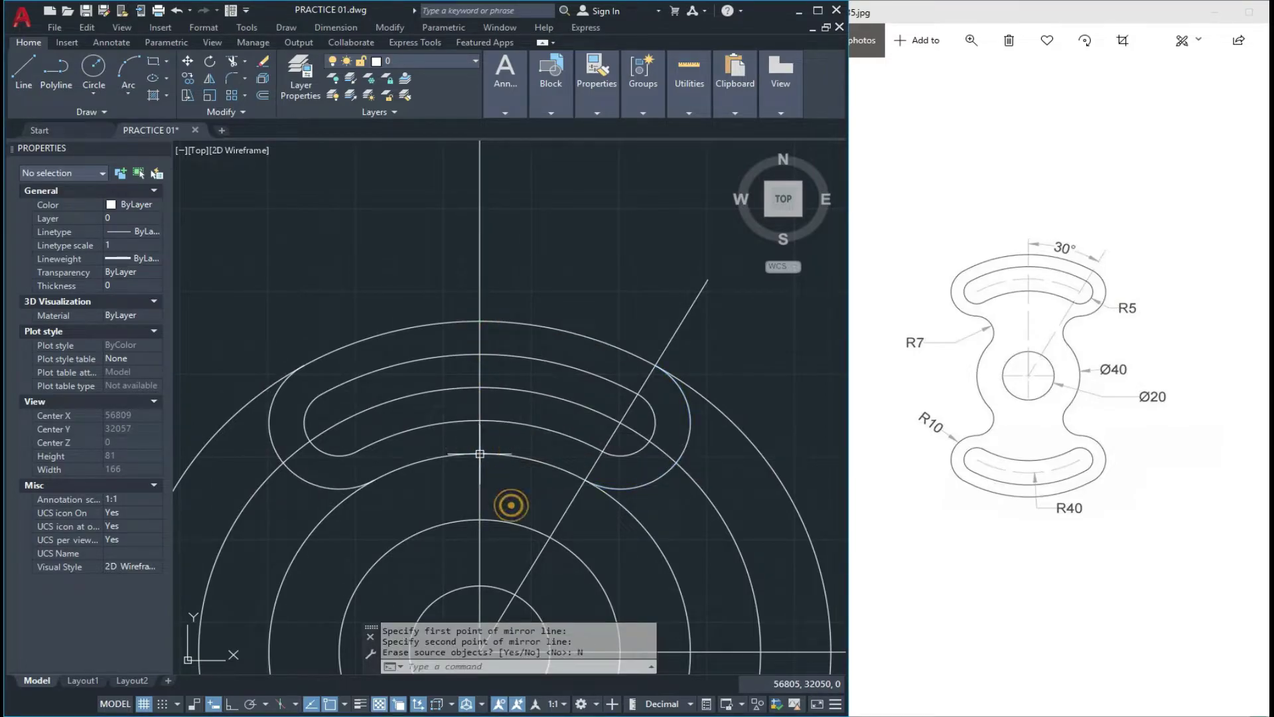
Step: Trim the lobe's inner and outer edge circles where they run past the left R10 end arc
scroll(509, 505, down, 3)
key(Escape)
key(Escape)
key(Escape)
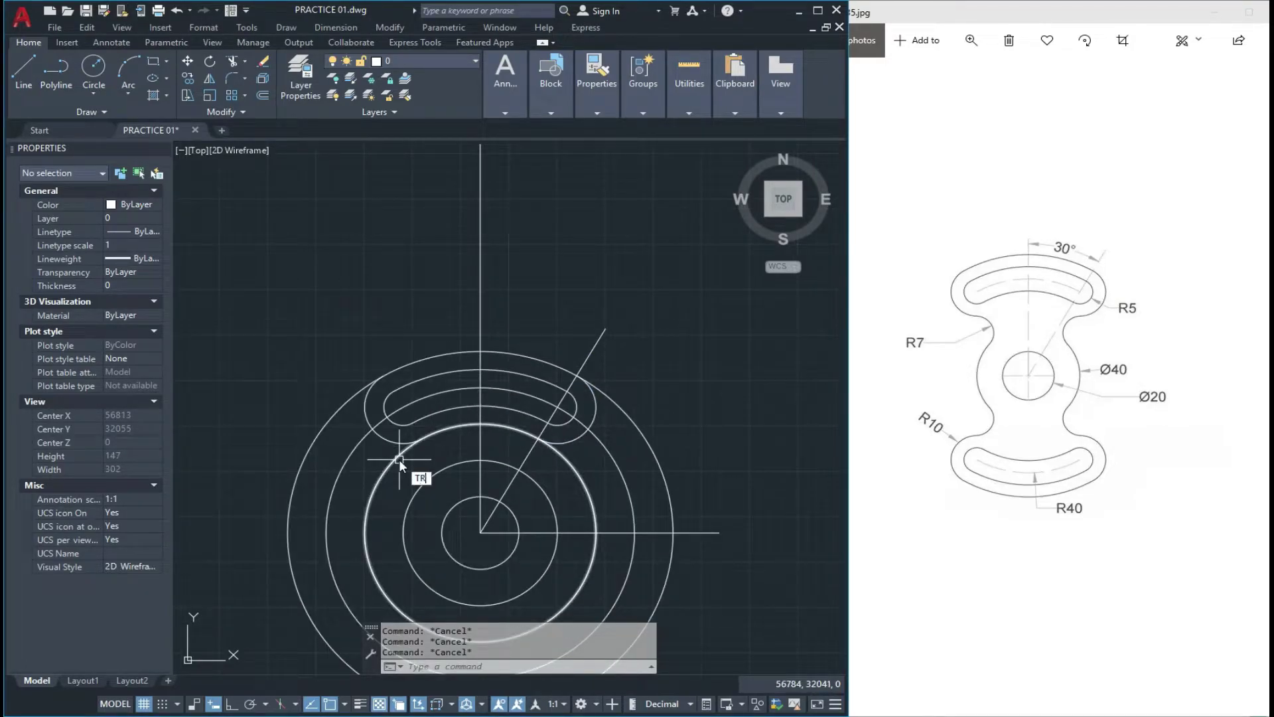
text(TR)
key(Return)
click(401, 454)
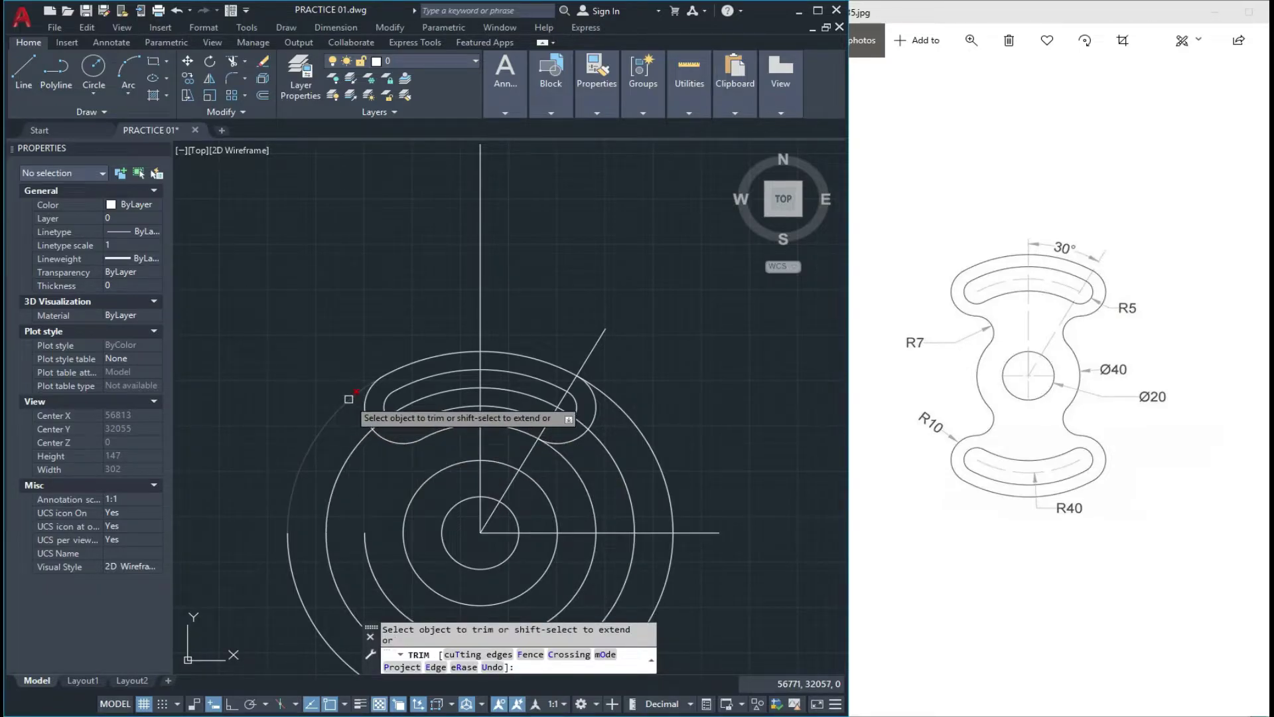
click(349, 399)
scroll(352, 395, down, 2)
key(Escape)
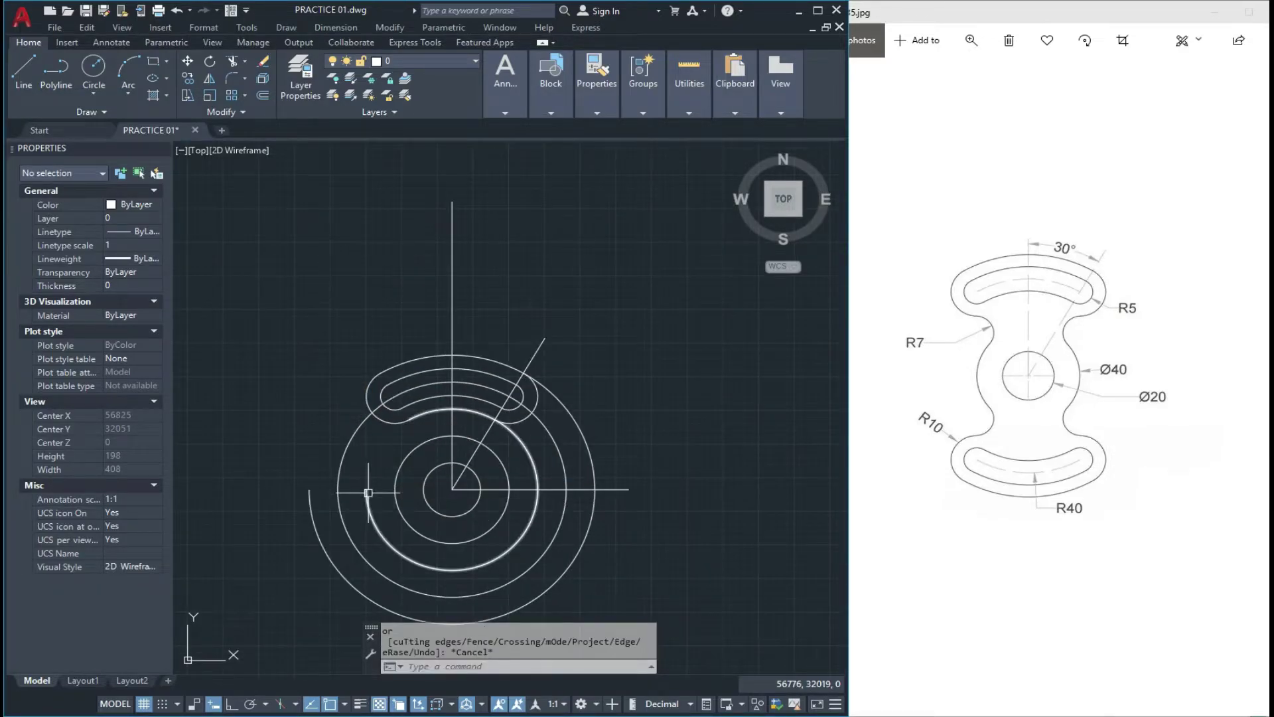
click(367, 489)
click(305, 494)
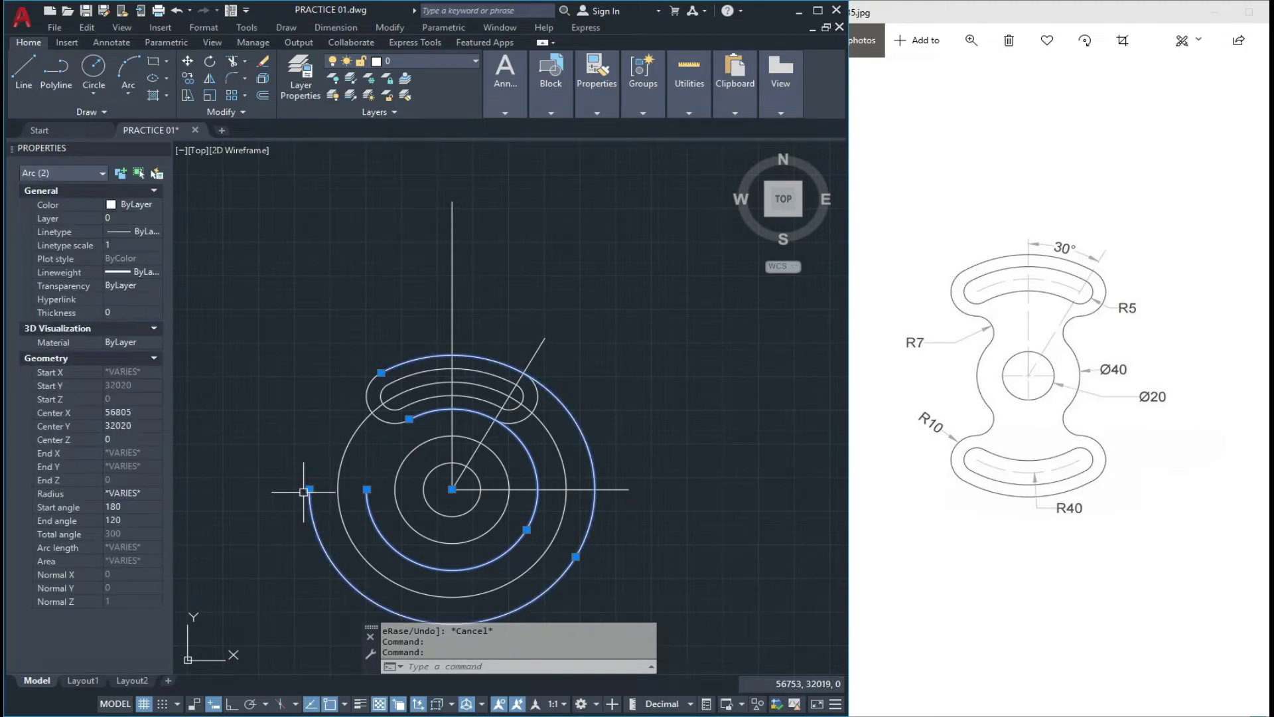
key(Escape)
key(Escape)
Step: Trim the lobe's inner and outer edge circles between the right R10 end arc and the horizontal line
scroll(578, 398, up, 4)
text(T)
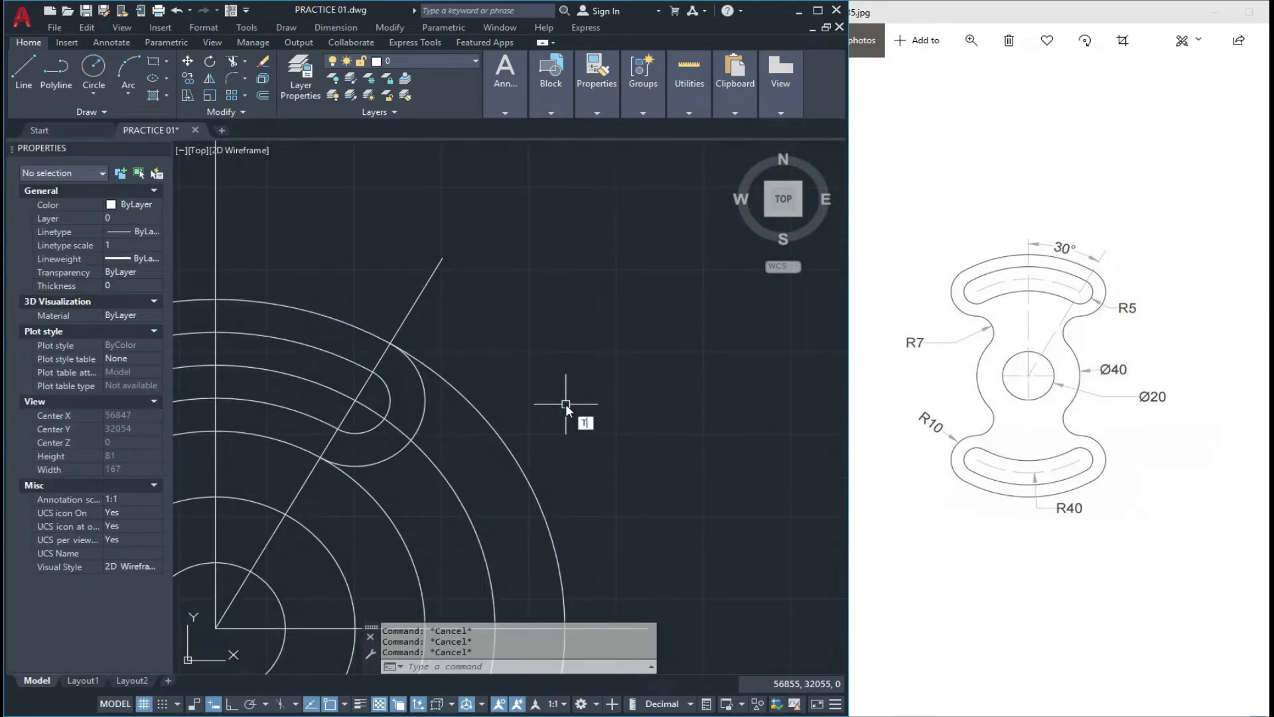
text(R)
key(Return)
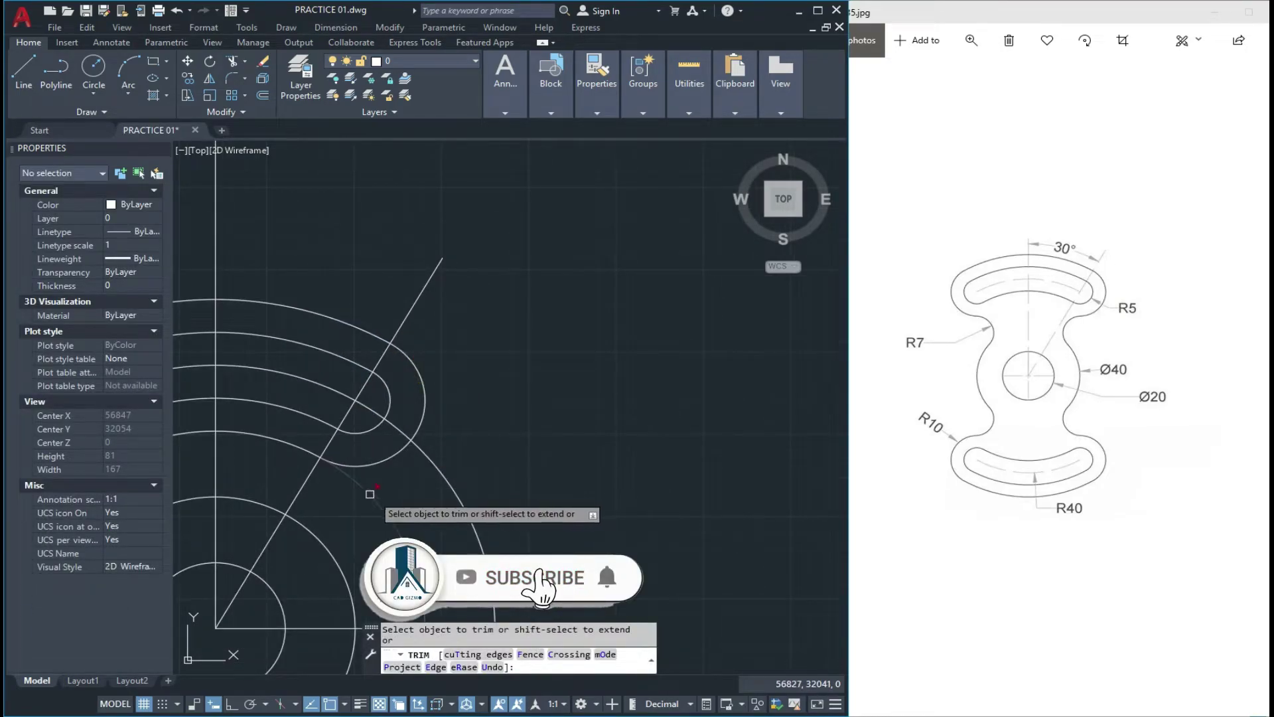
scroll(322, 511, down, 5)
key(Escape)
key(Escape)
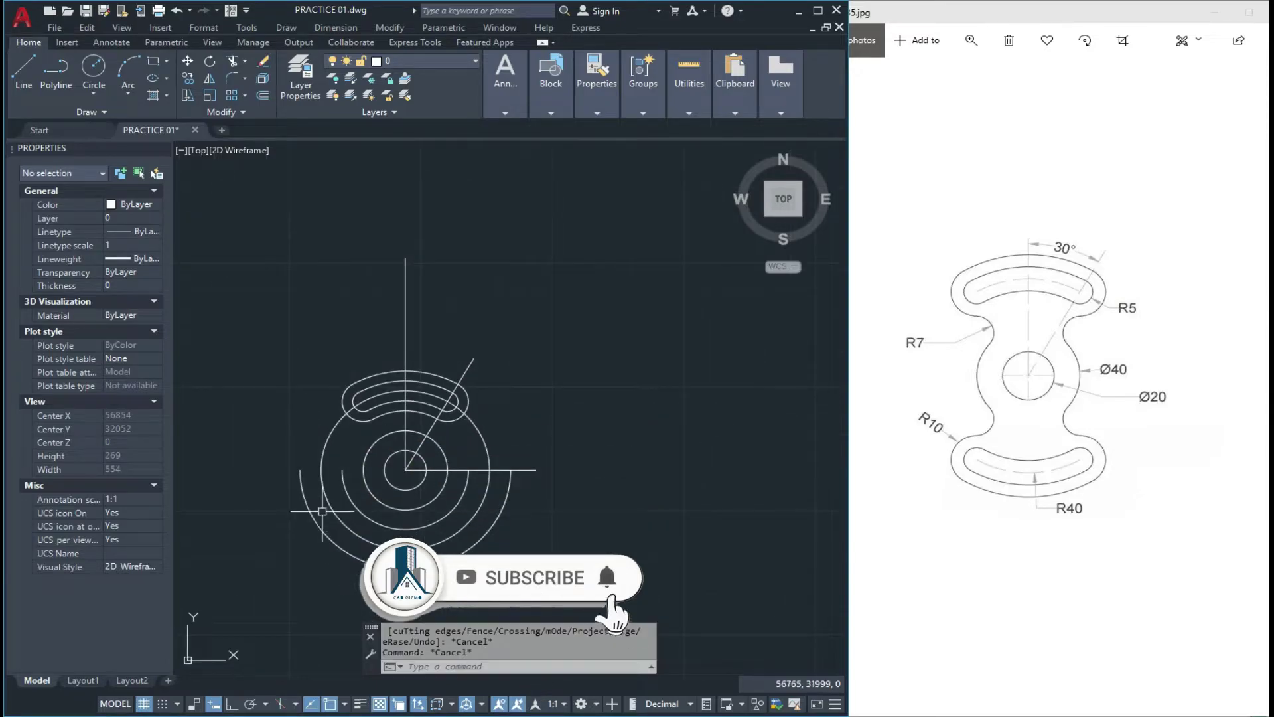
Step: Erase the two leftover lower half arcs of the lobe's inner and outer edge circles
click(344, 484)
click(305, 491)
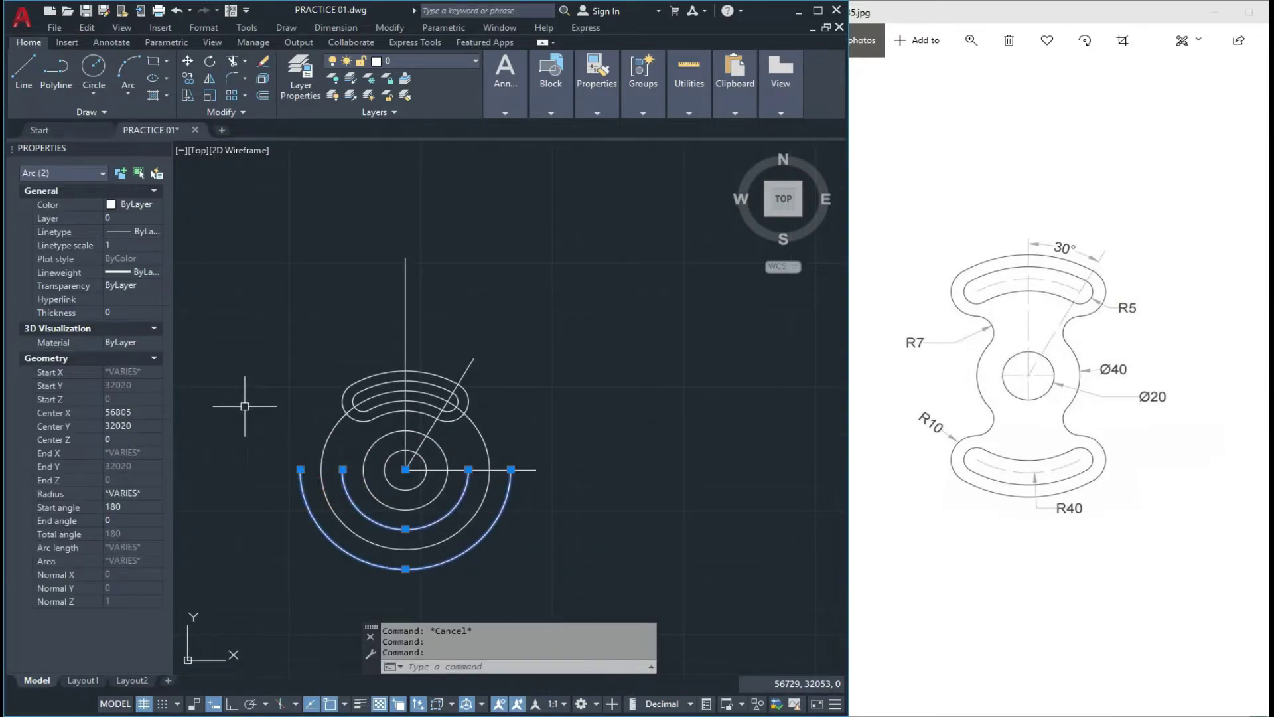
text(E)
key(Return)
Step: Draw a radius 7 circle tangent to the lobe's left R10 end arc and the diameter 40 hub circle
scroll(441, 445, up, 4)
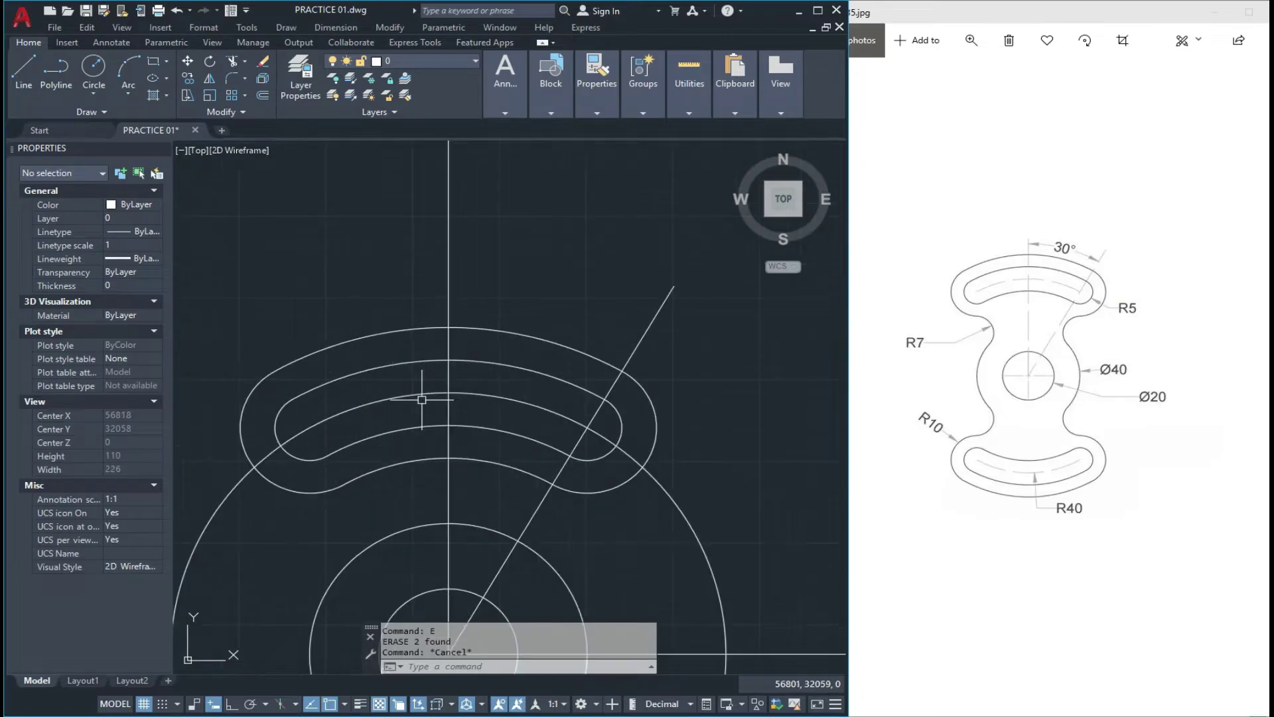
scroll(451, 435, down, 1)
scroll(467, 369, down, 1)
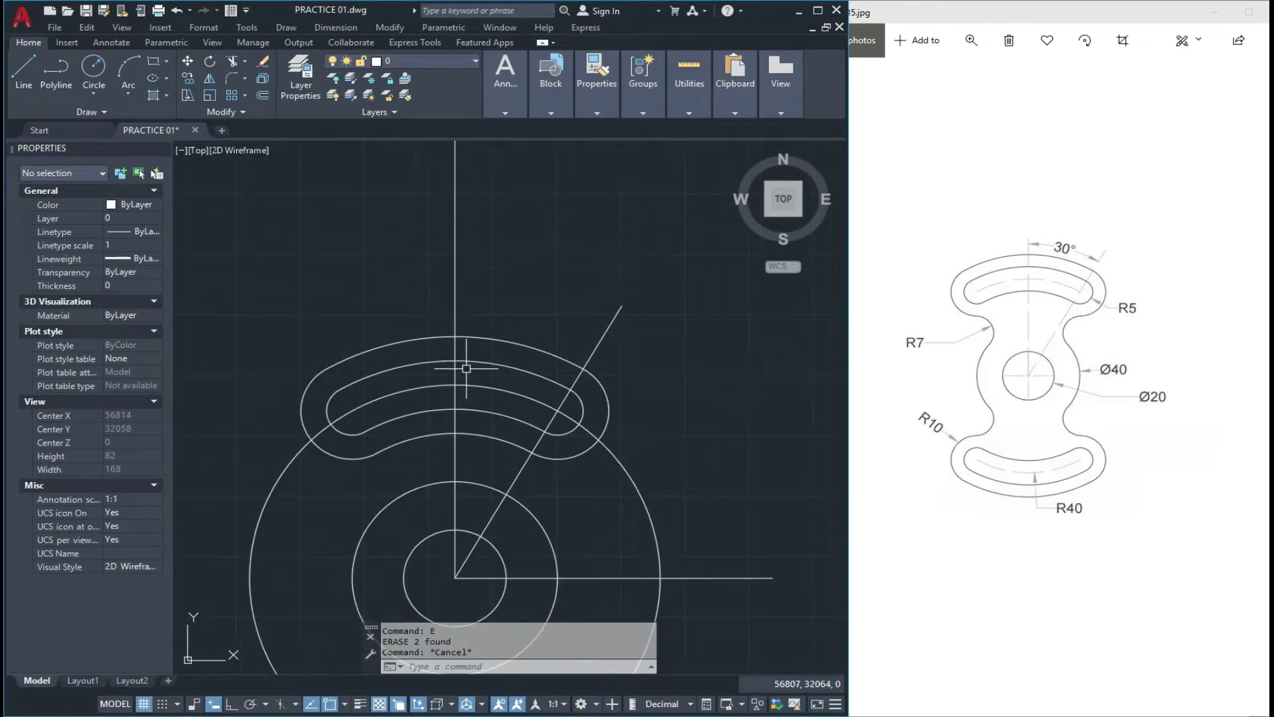
scroll(474, 360, down, 1)
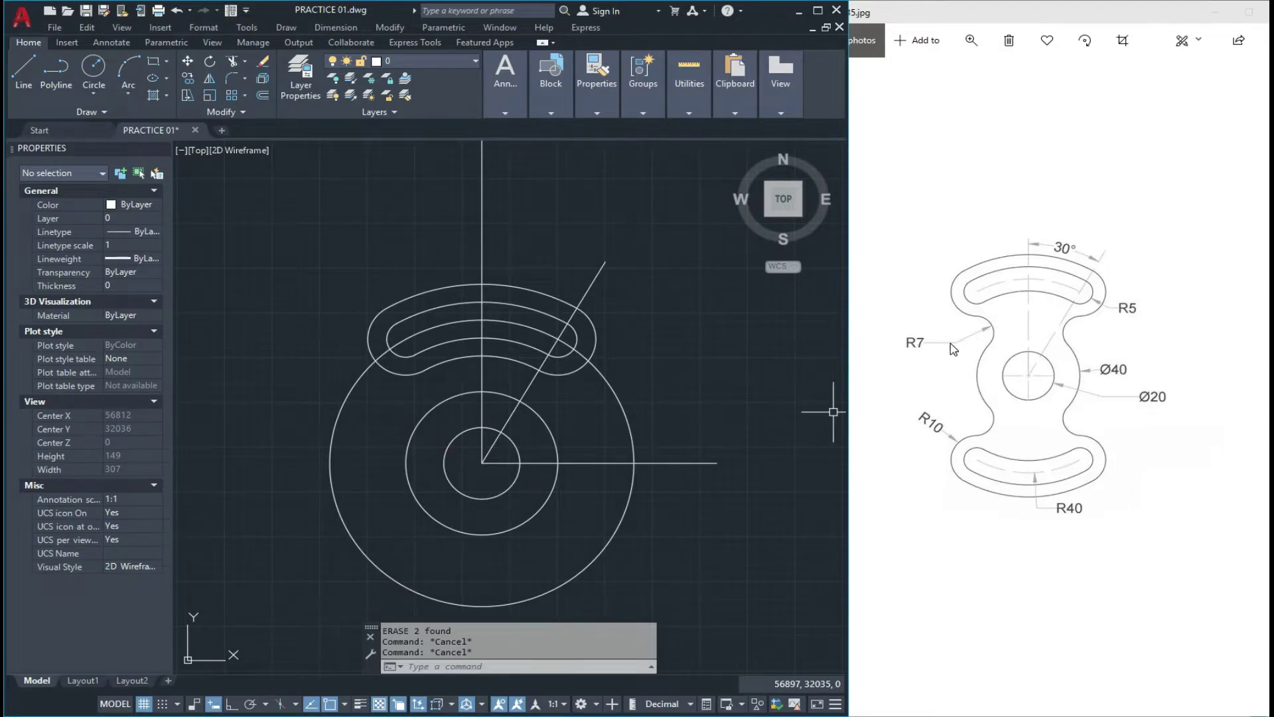
scroll(418, 427, up, 1)
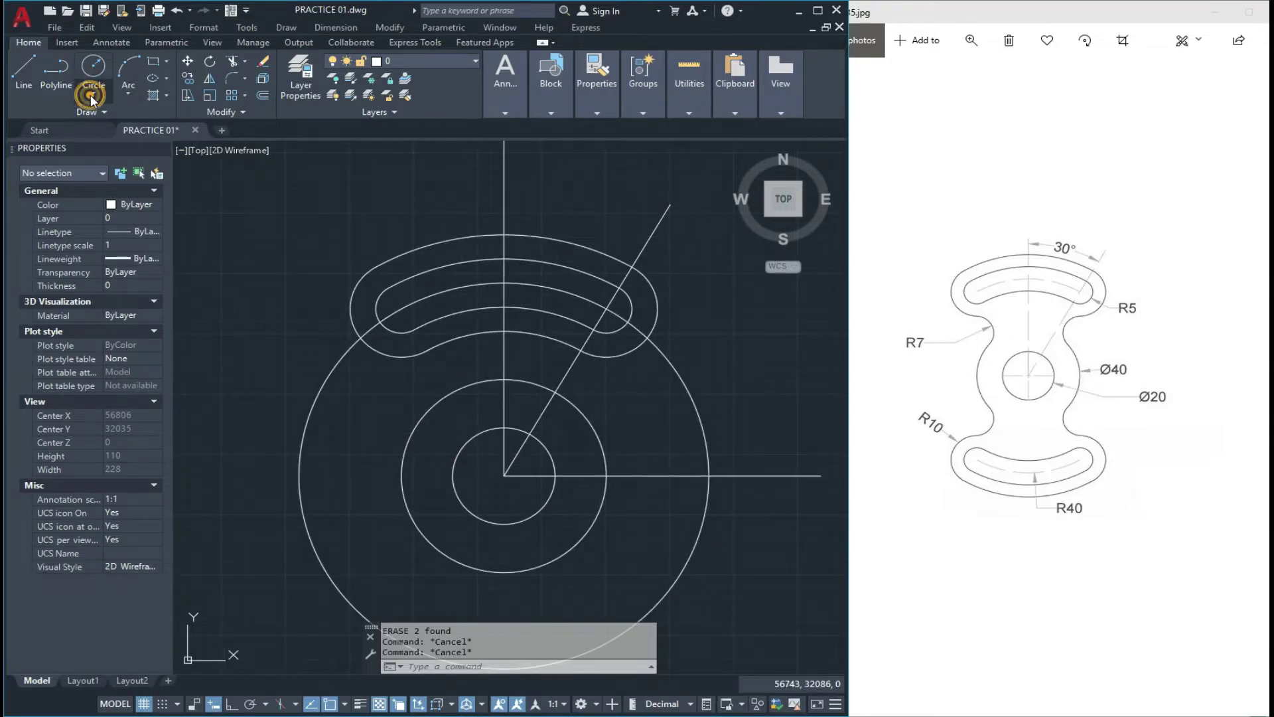
click(91, 98)
click(130, 234)
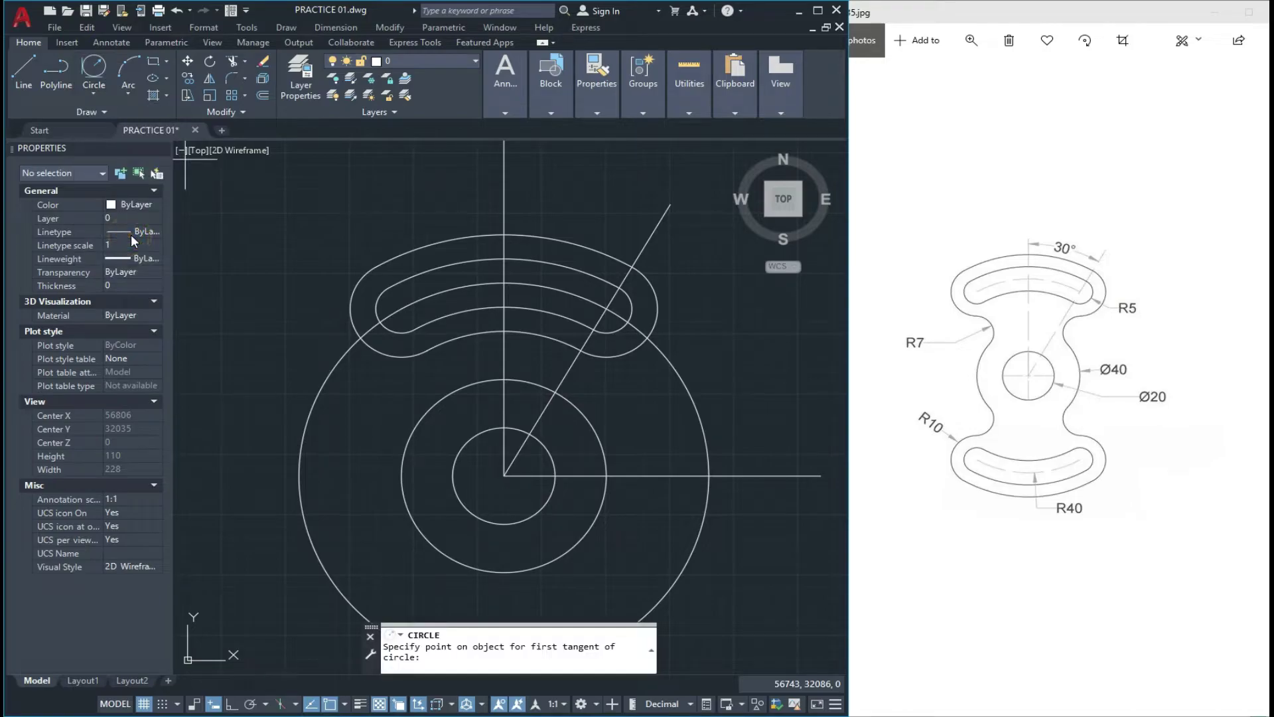
click(400, 352)
click(415, 426)
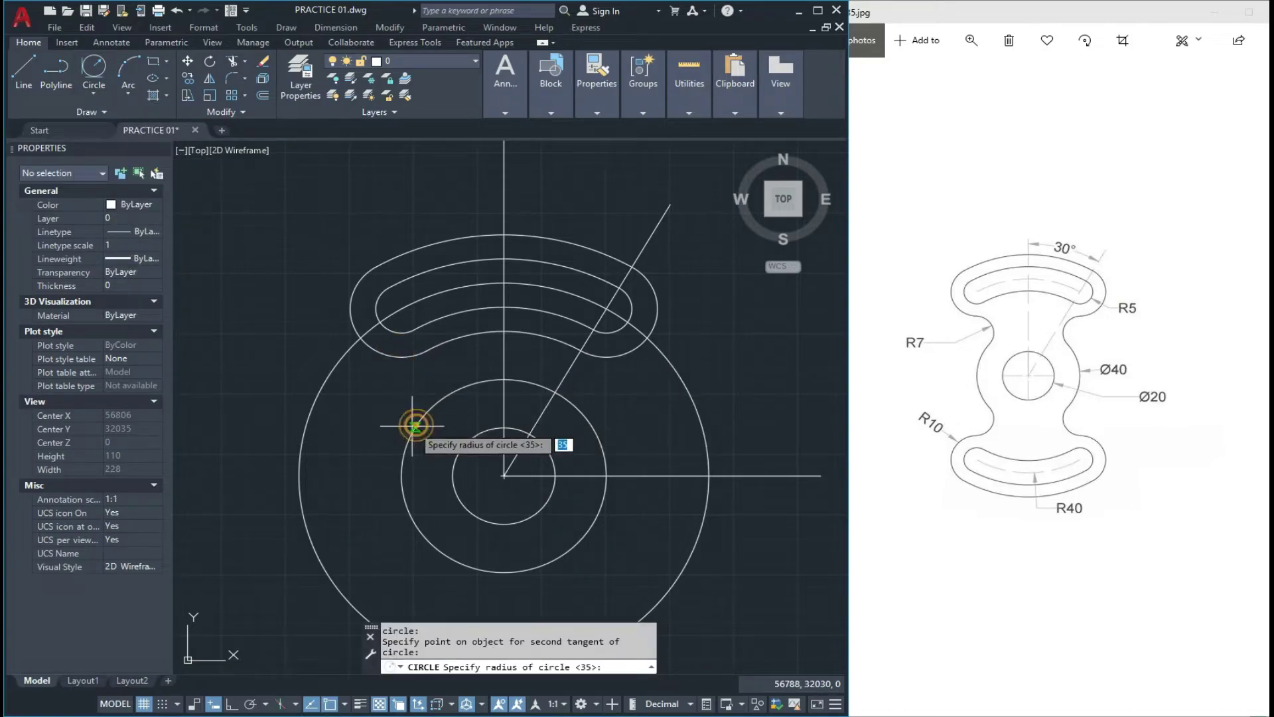
key(Return)
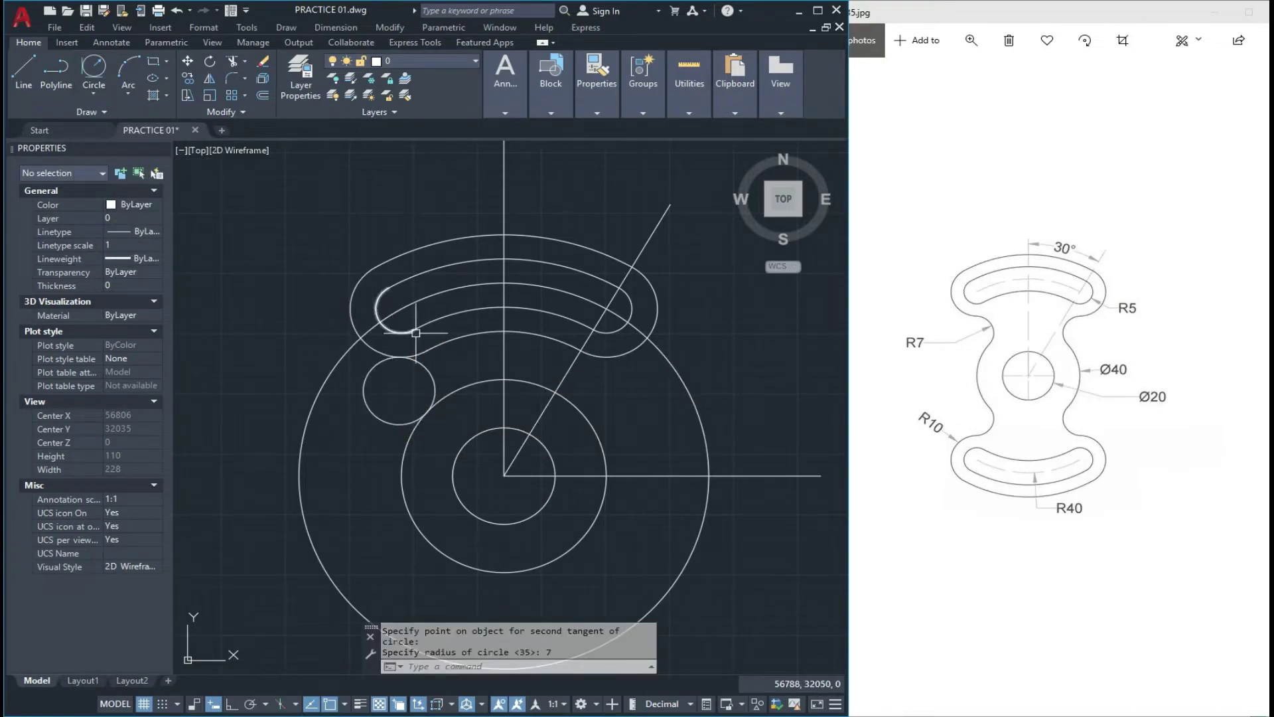
Step: Trim the radius 7 circle's outer side, plus the hub circle and the lobe's inner edge between the left neck and the vertical centre line
scroll(418, 338, up, 2)
key(Escape)
text(tr)
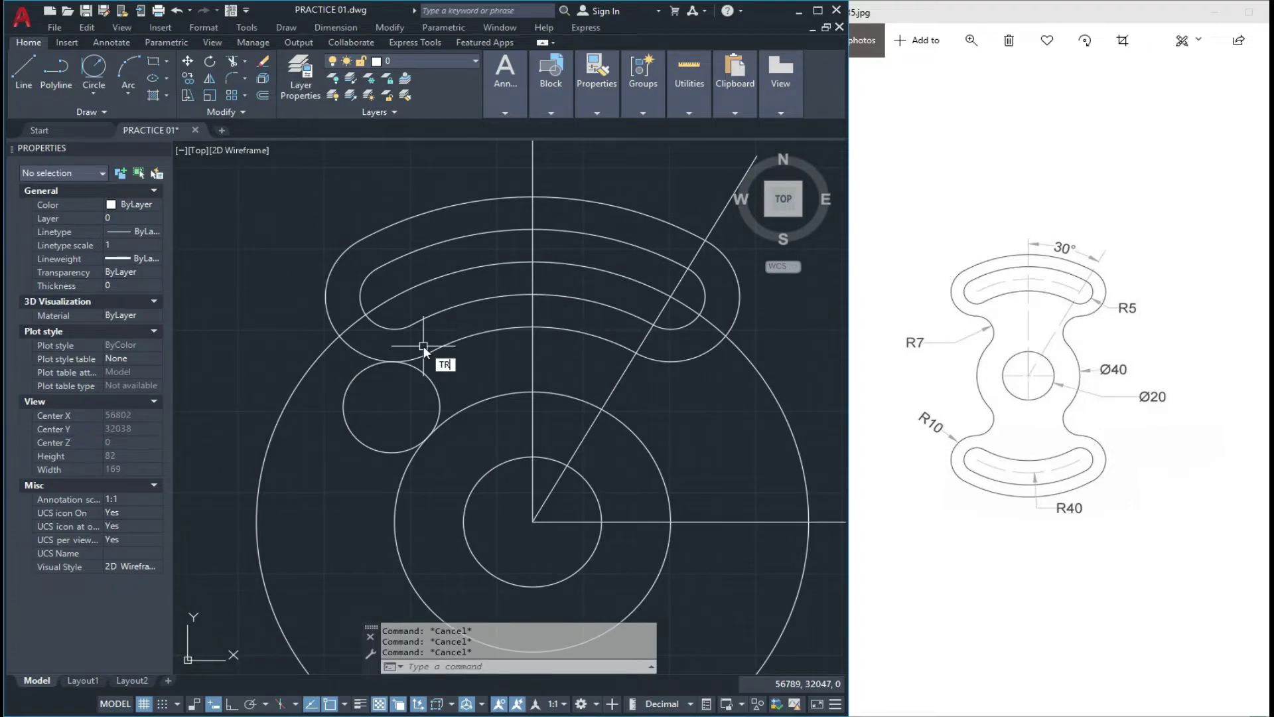
key(Return)
click(362, 367)
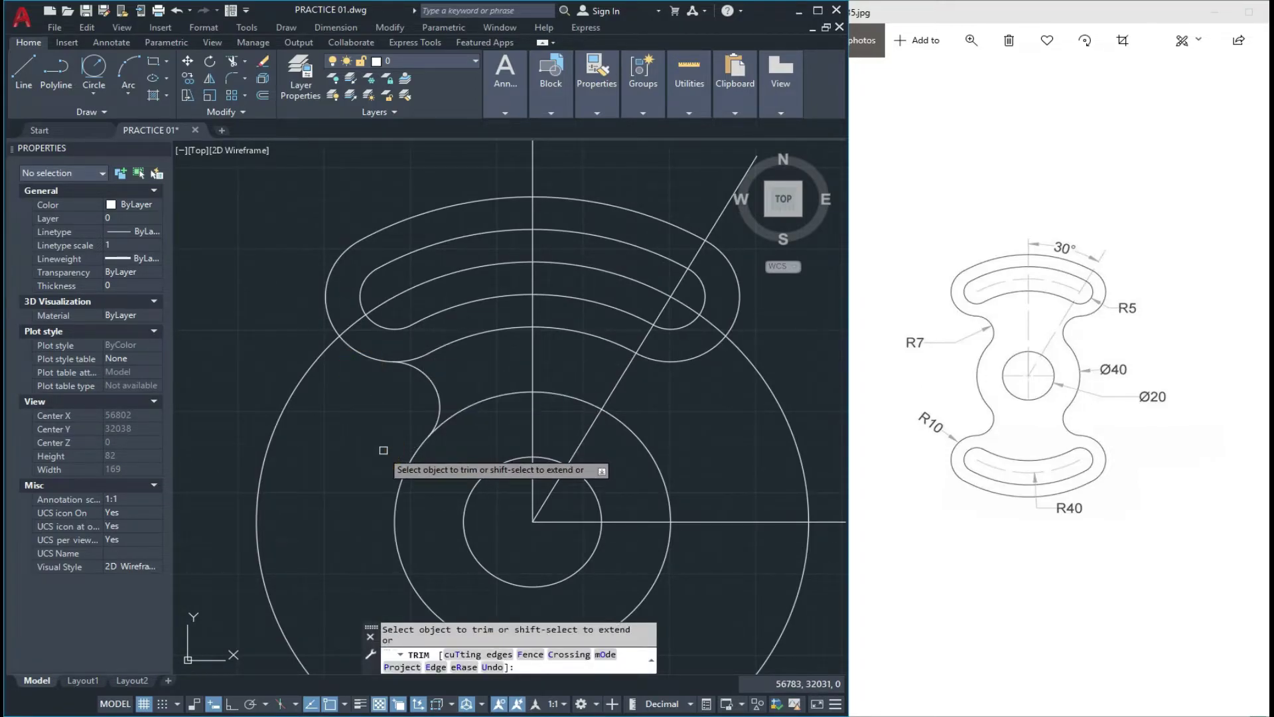
click(462, 404)
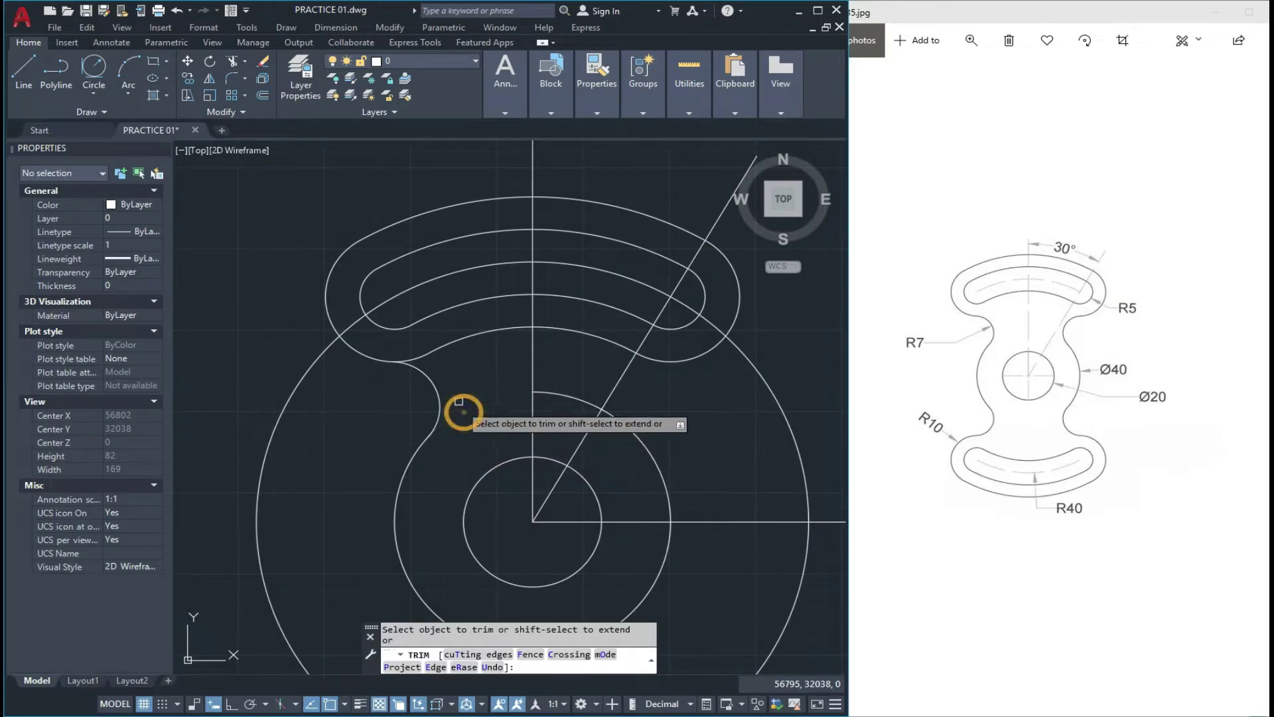
click(429, 354)
click(490, 415)
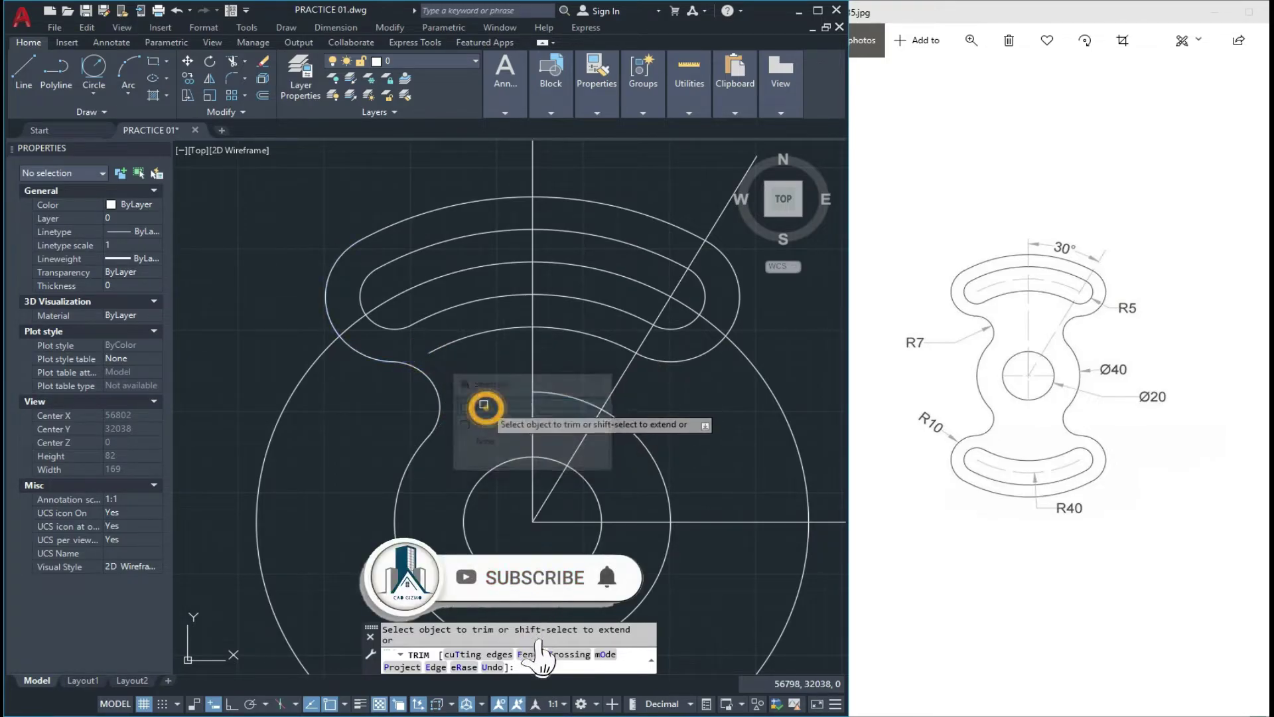
click(449, 345)
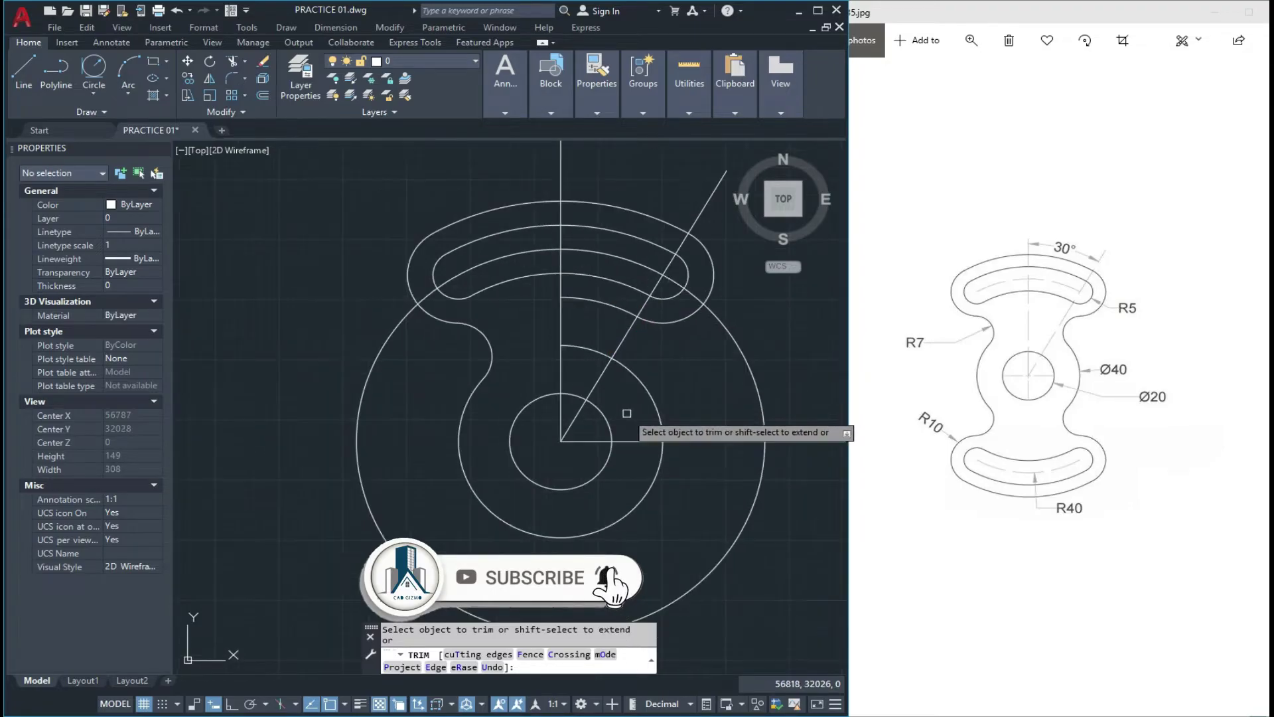
key(Escape)
key(Escape)
key(Escape)
Step: Mirror the radius 7 neck arc about the vertical centre line, keeping the source arc
middle_drag(392, 320, 456, 378)
click(534, 343)
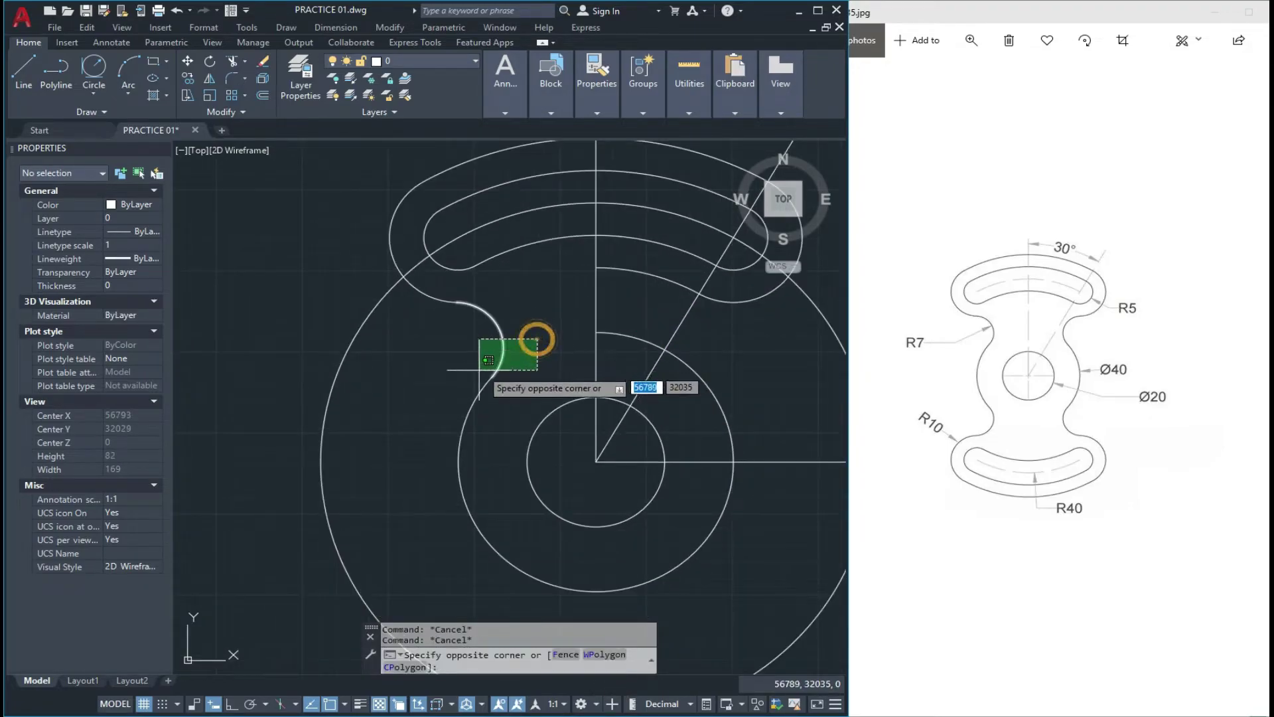
click(476, 360)
text(MI)
key(Return)
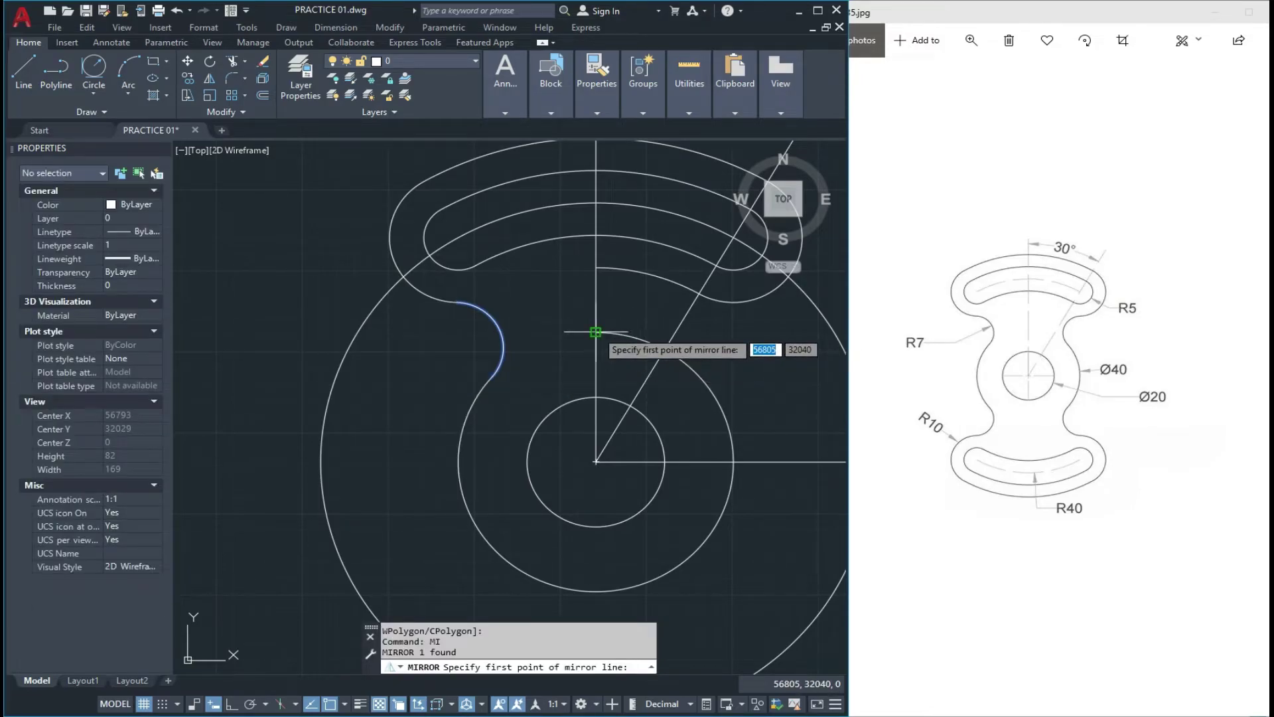
click(595, 331)
click(598, 462)
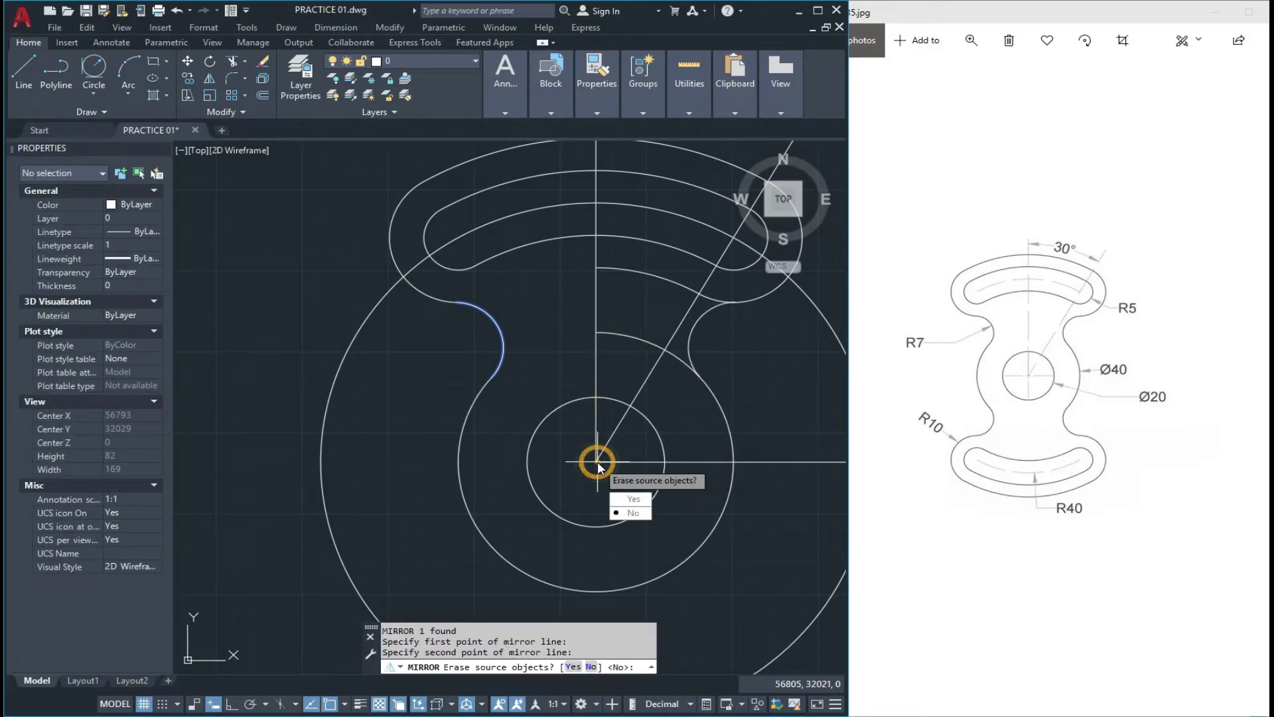
click(629, 516)
click(597, 461)
scroll(462, 353, down, 2)
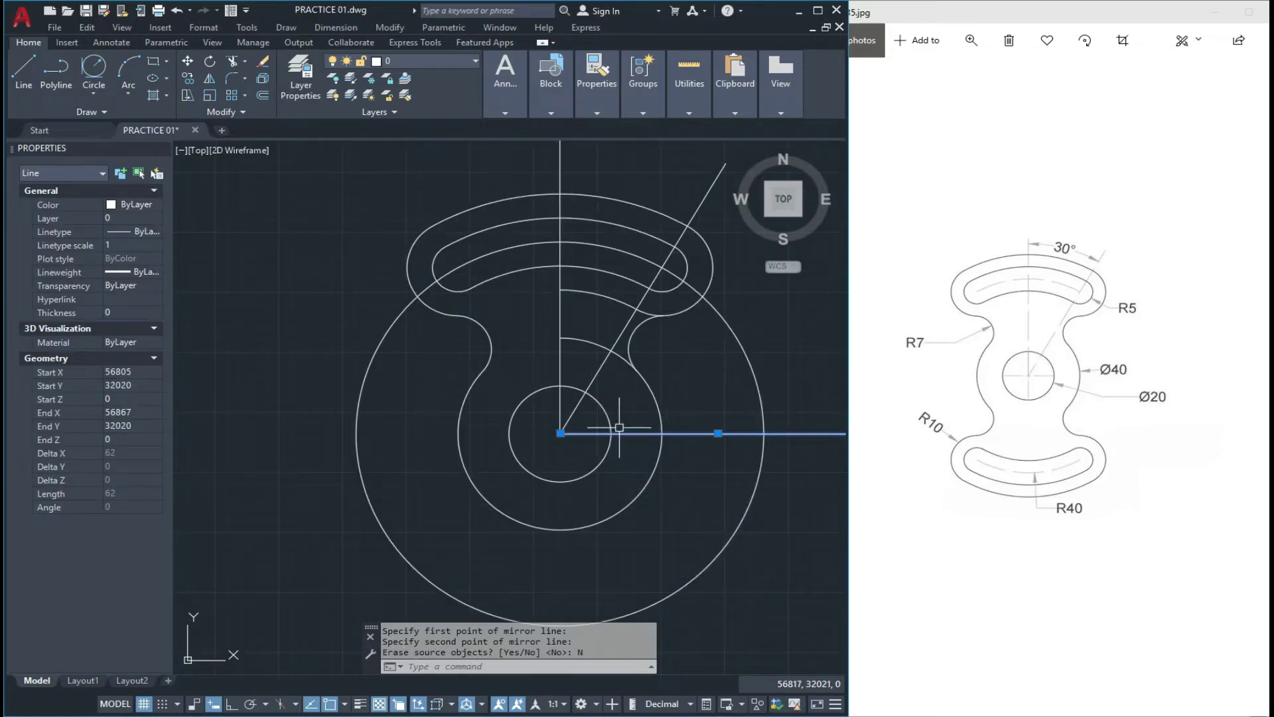
scroll(623, 359, up, 2)
scroll(535, 371, up, 1)
key(Escape)
Step: Trim the lobe's inner edge and the hub circle between the right neck arc and the inclined line
text(TR)
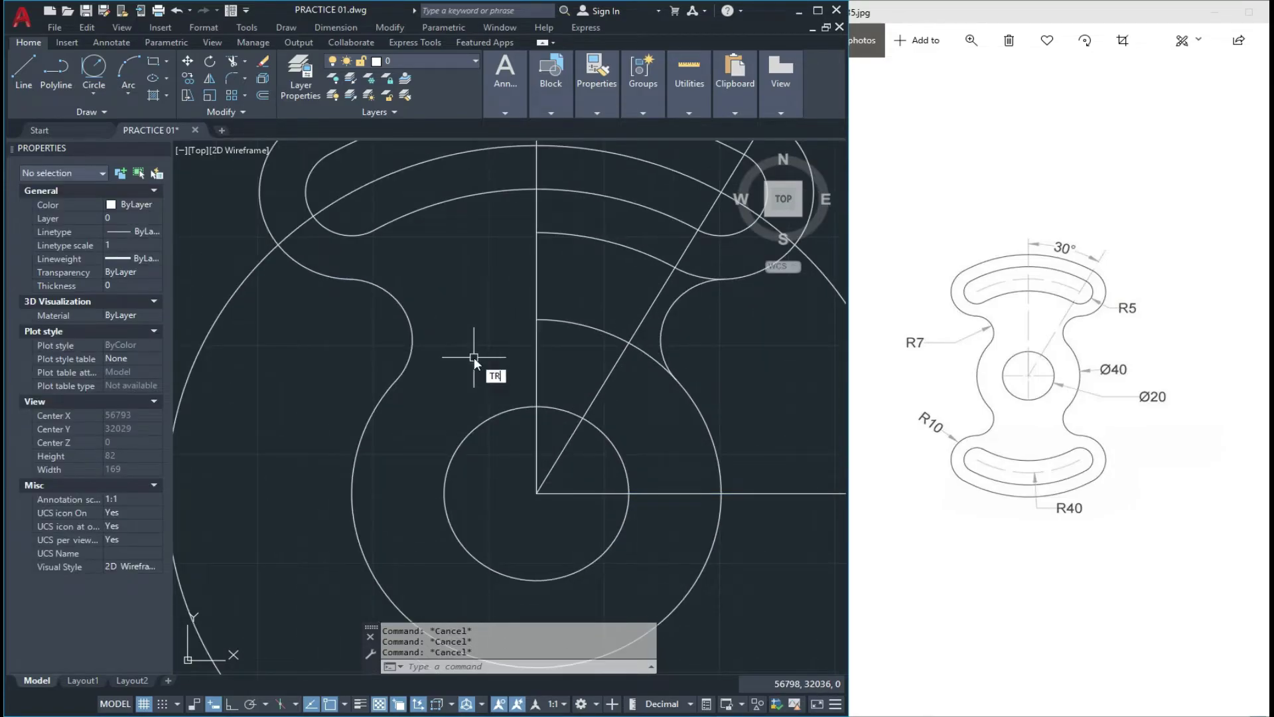
key(Return)
key(Return)
scroll(690, 365, up, 2)
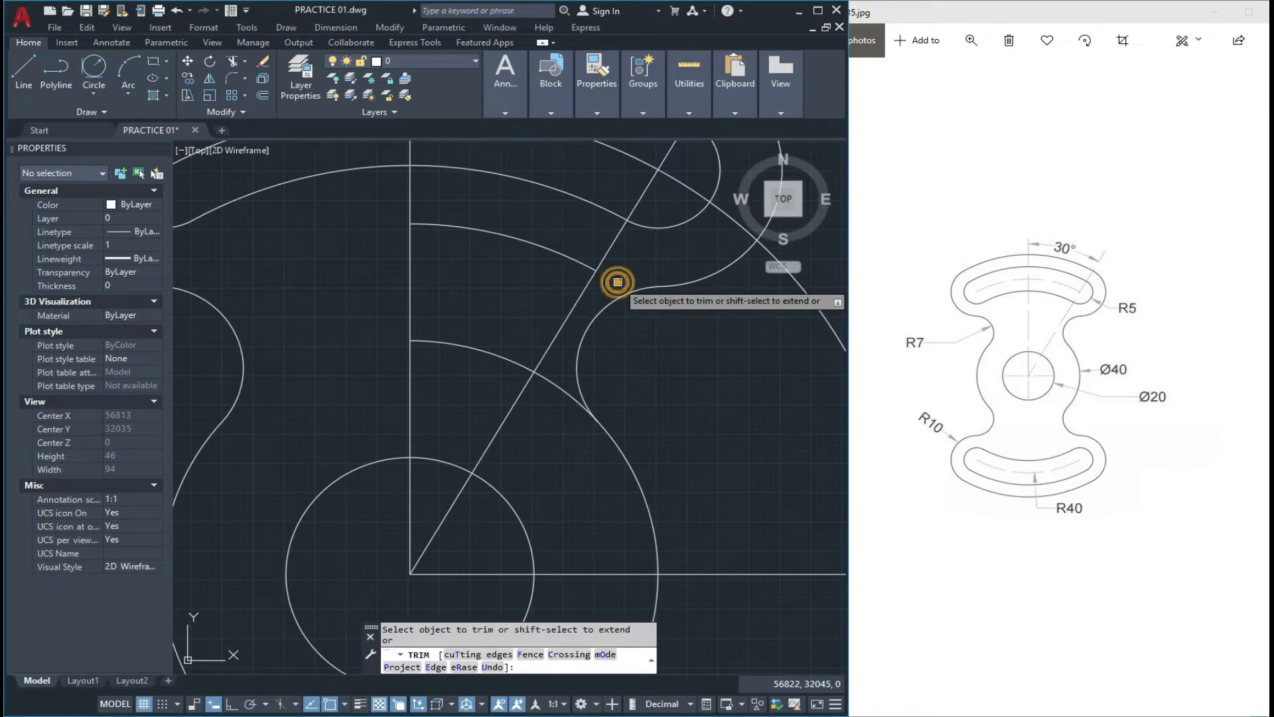
click(562, 396)
scroll(580, 372, down, 2)
key(Escape)
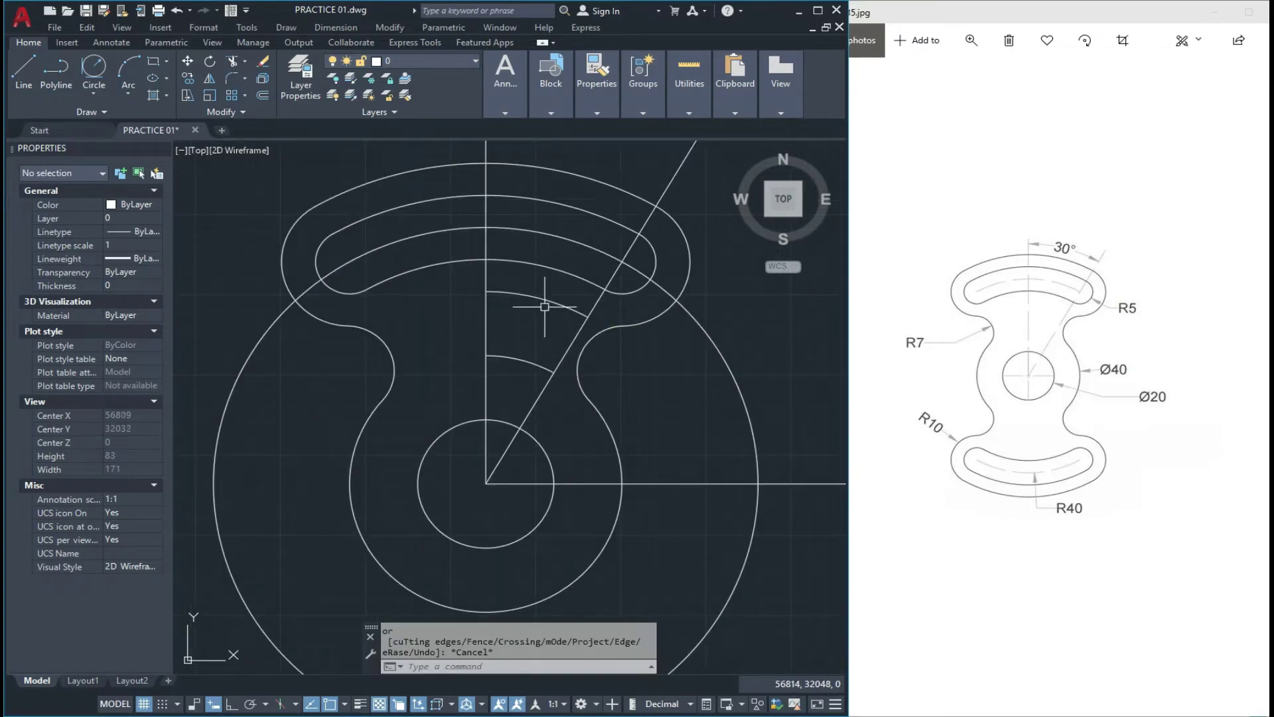
Step: Erase the two leftover arc pieces between the vertical centre line and the inclined line
click(544, 300)
click(507, 359)
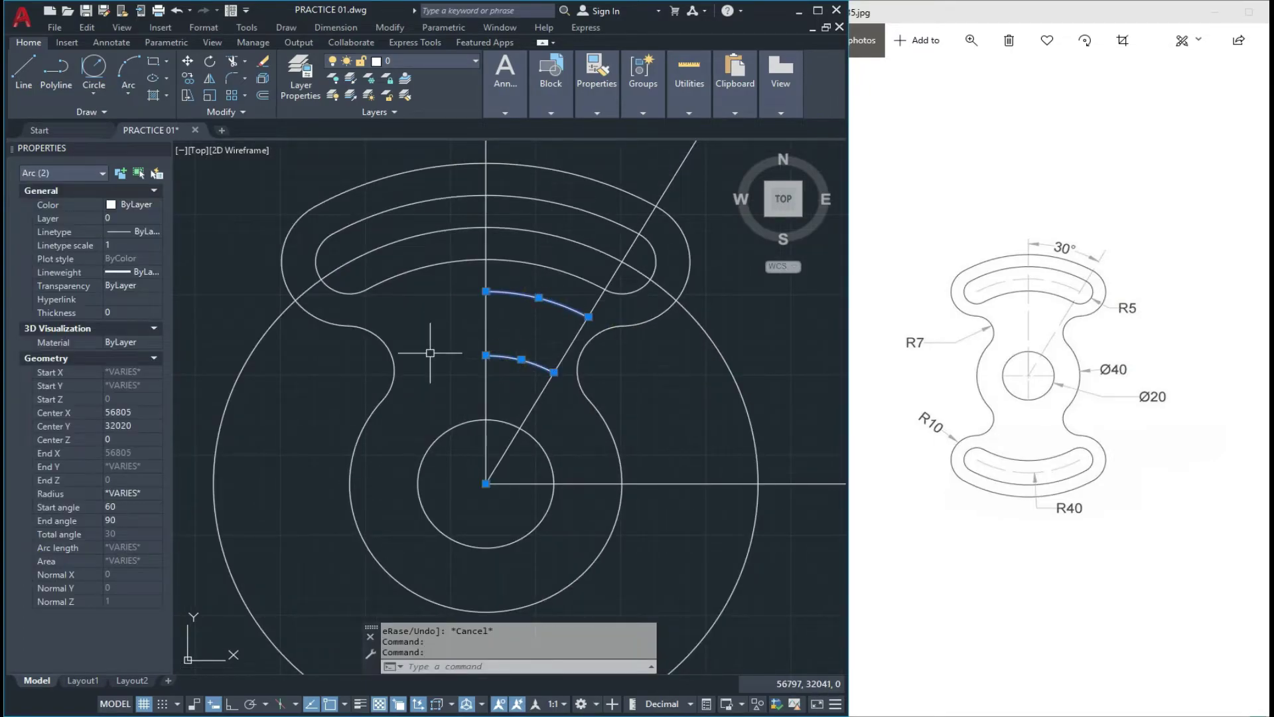
text(E)
key(Return)
key(Escape)
scroll(481, 319, down, 3)
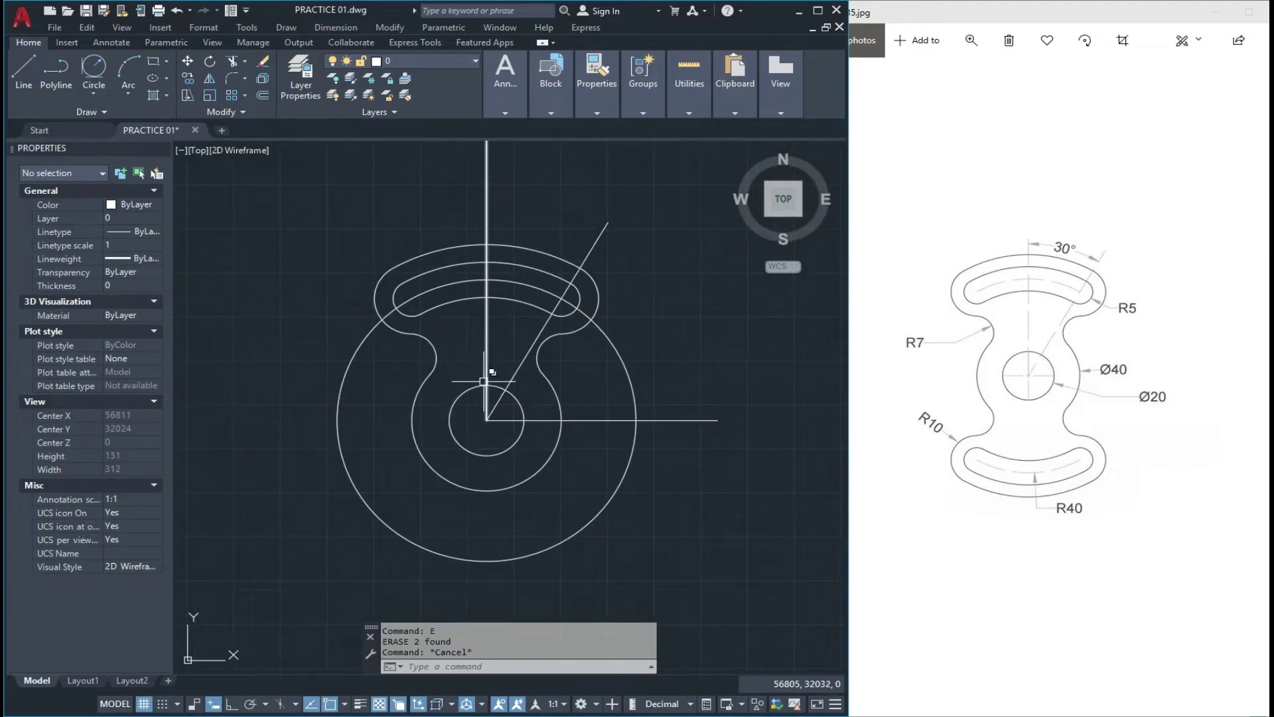
Step: Move the three construction lines and the radius 40 circle to the Projection layer and reduce their linetype scale
scroll(482, 393, up, 3)
click(517, 400)
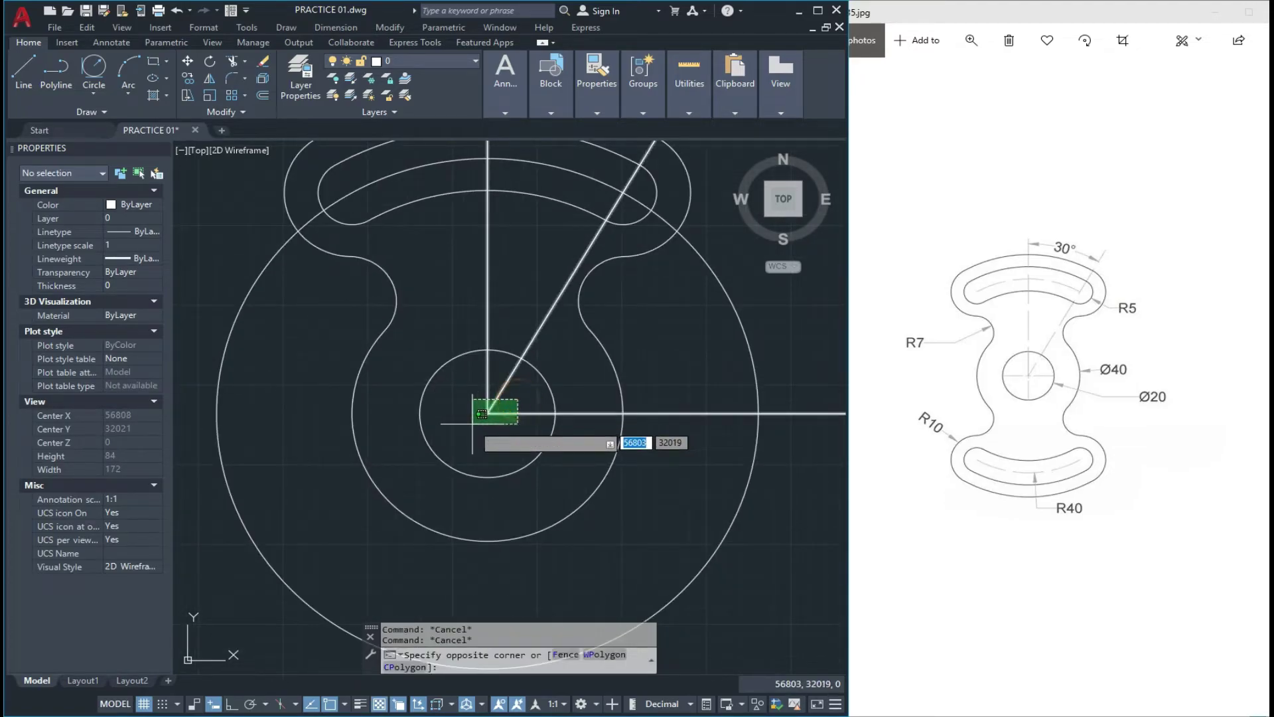
click(469, 424)
click(262, 374)
click(212, 400)
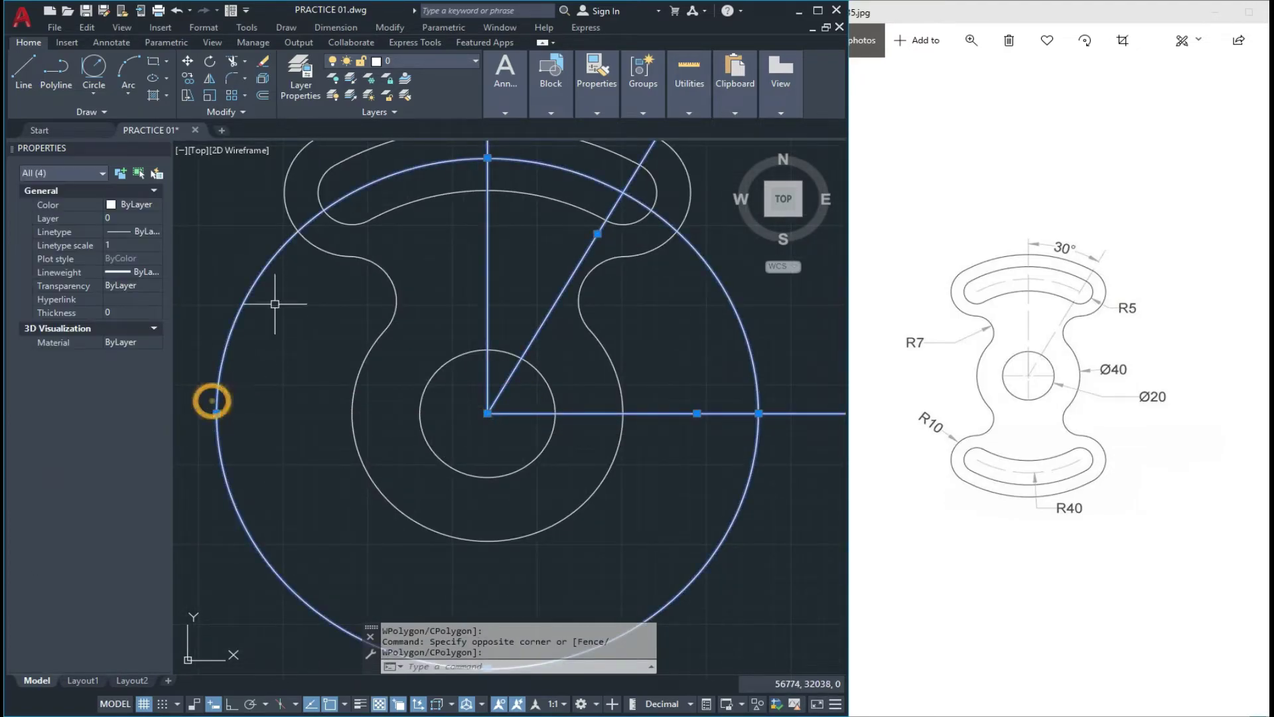
click(450, 61)
click(445, 109)
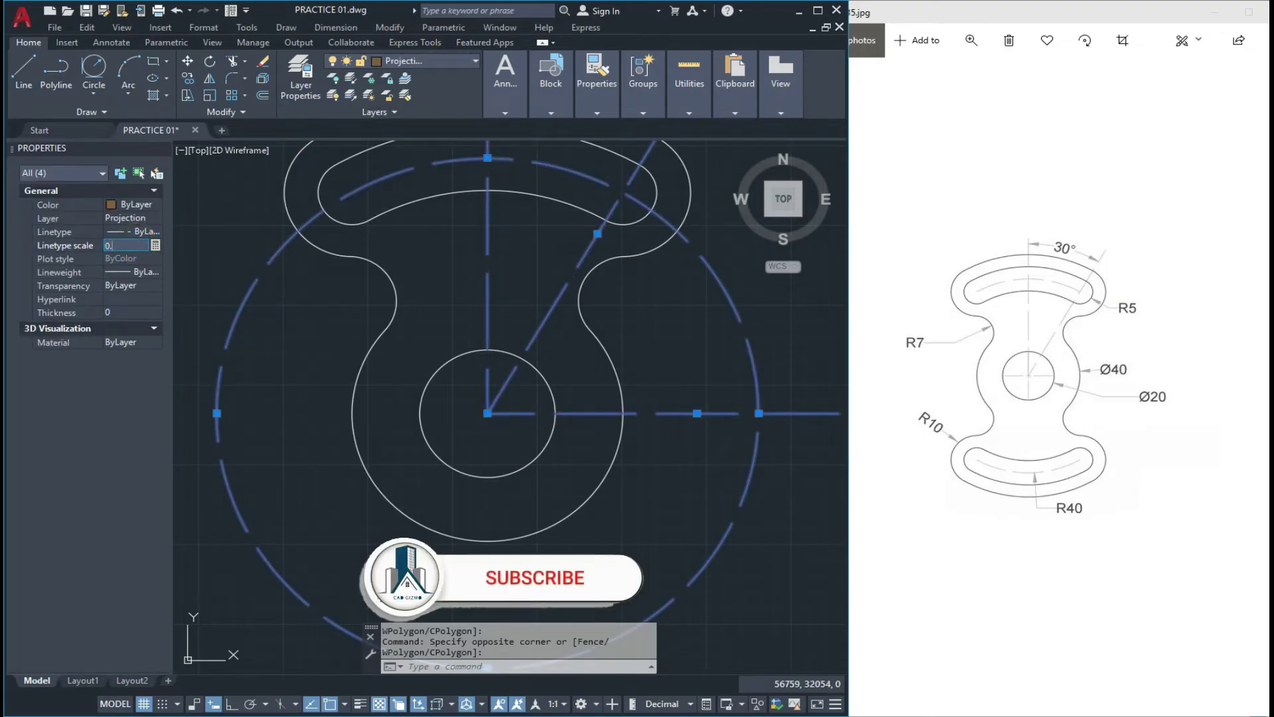
scroll(518, 348, down, 3)
key(Escape)
key(Escape)
scroll(631, 339, up, 3)
key(Escape)
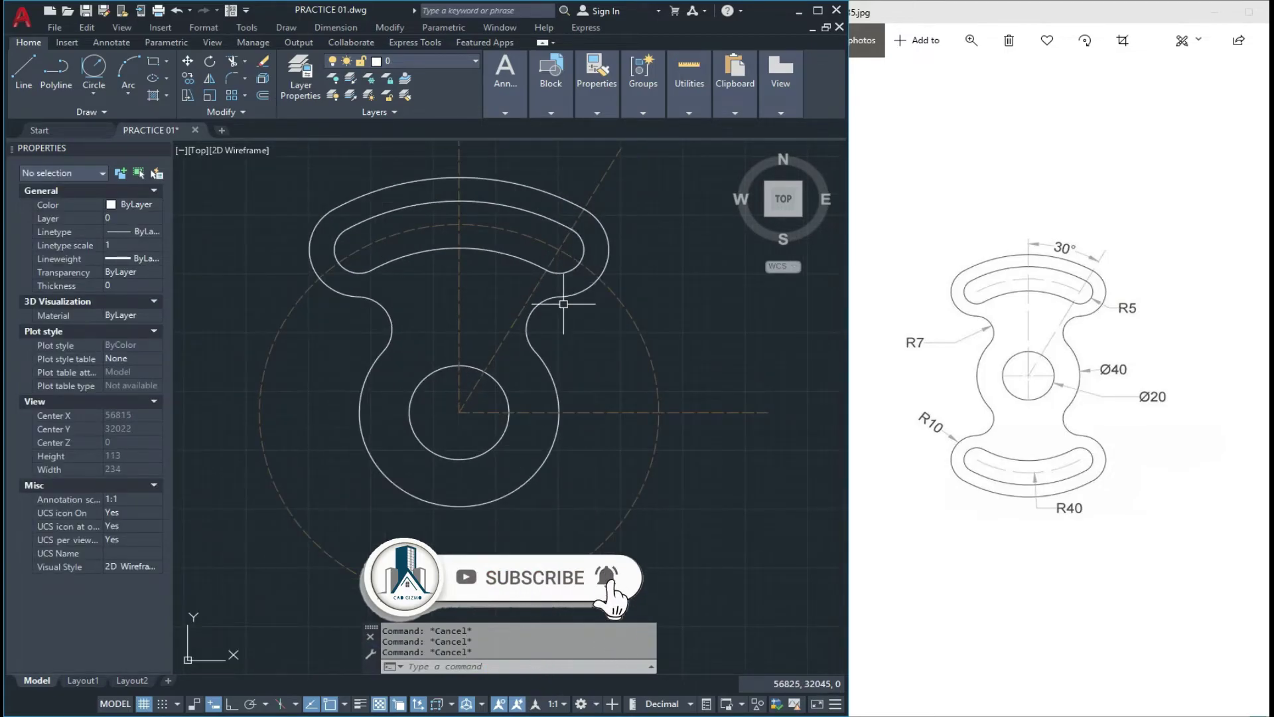
Step: Mirror the nine arcs of the upper slot, lobe and necks about the horizontal centre line, keeping the source objects
scroll(512, 299, down, 2)
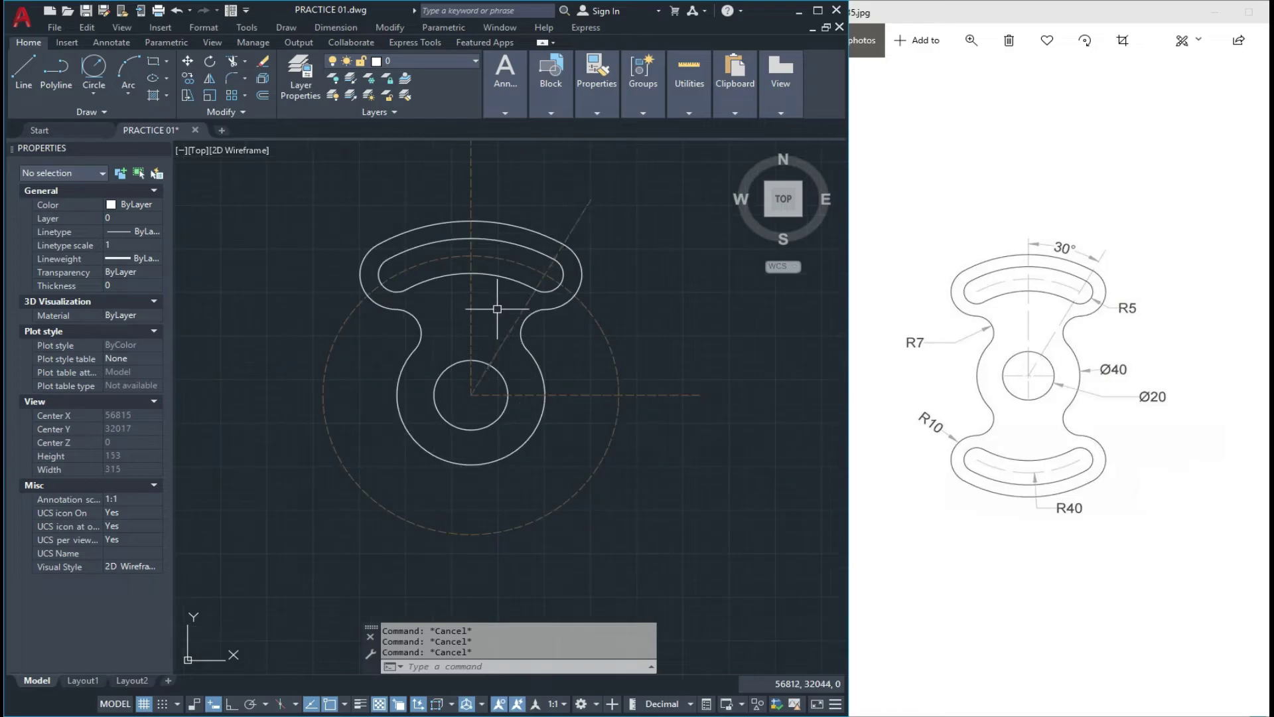
click(265, 184)
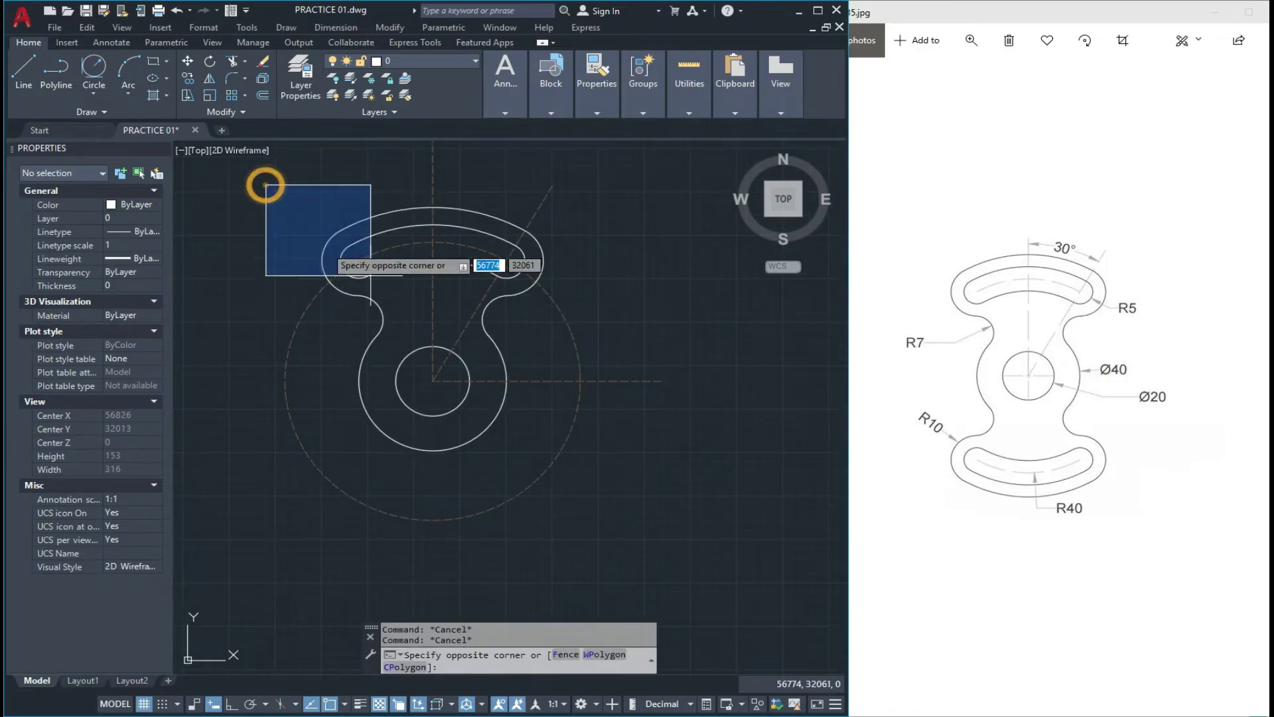
click(611, 341)
scroll(584, 279, down, 1)
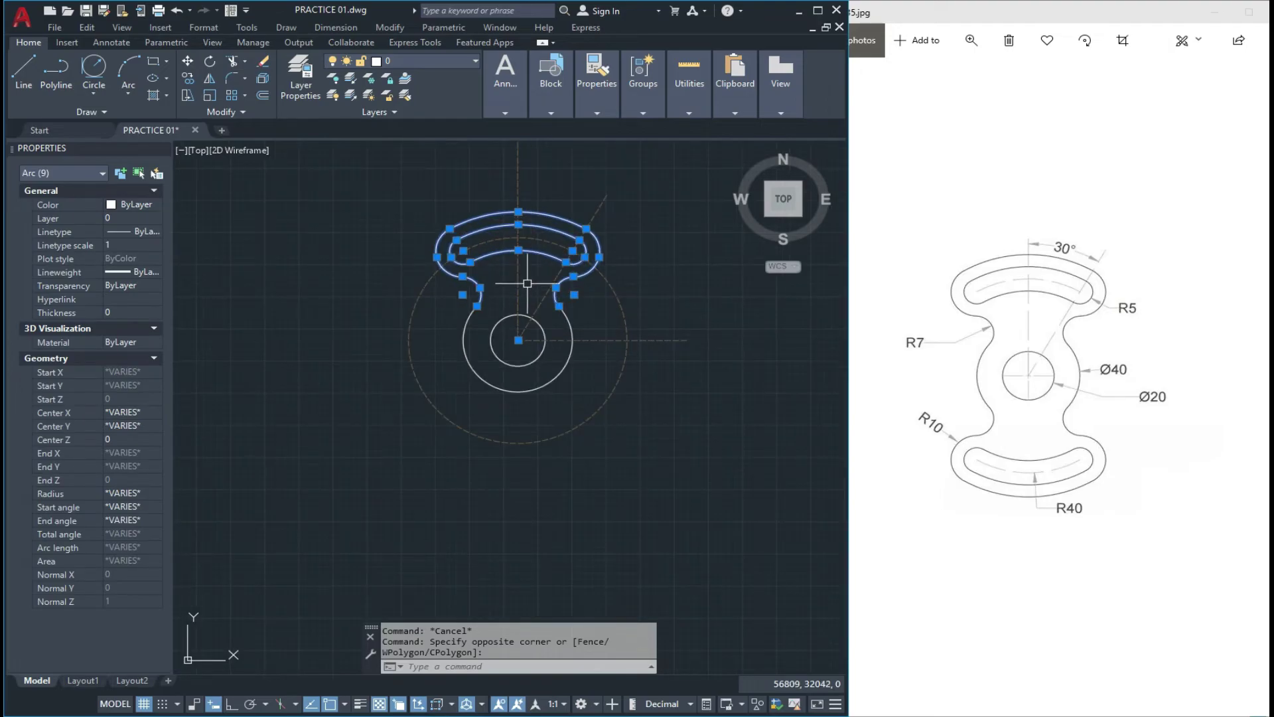
text(MI)
key(Return)
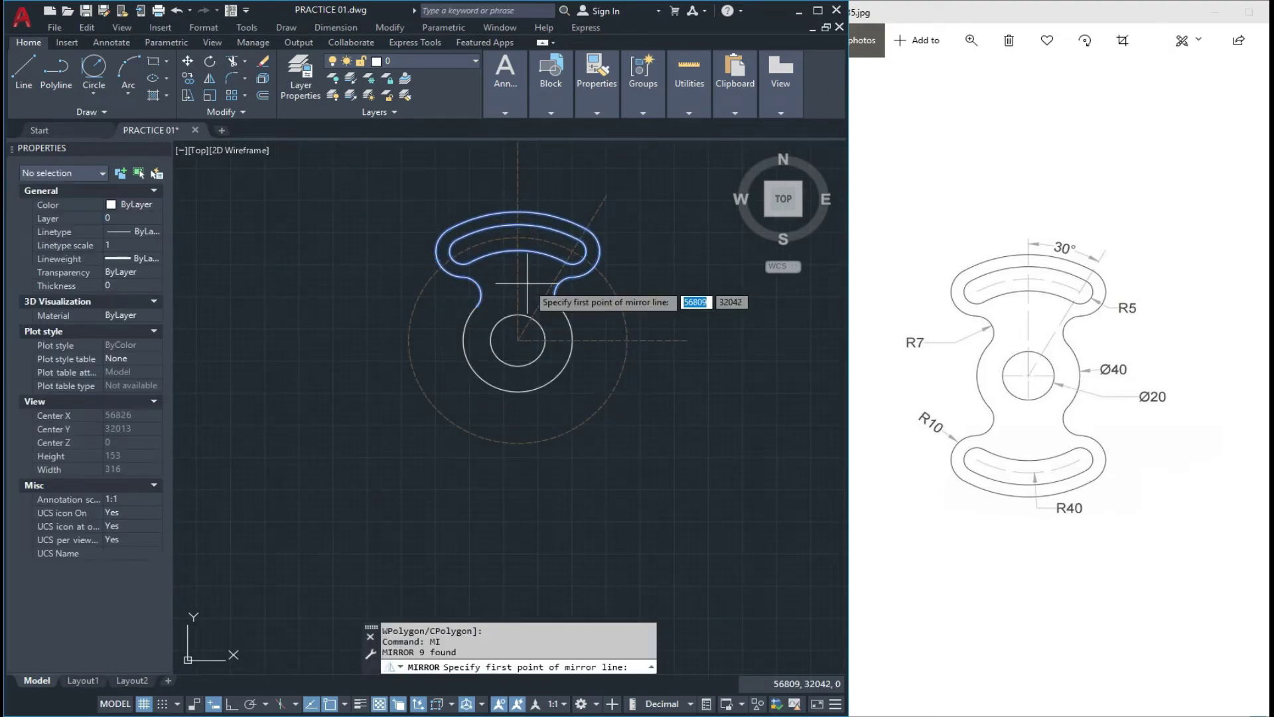
scroll(555, 321, up, 1)
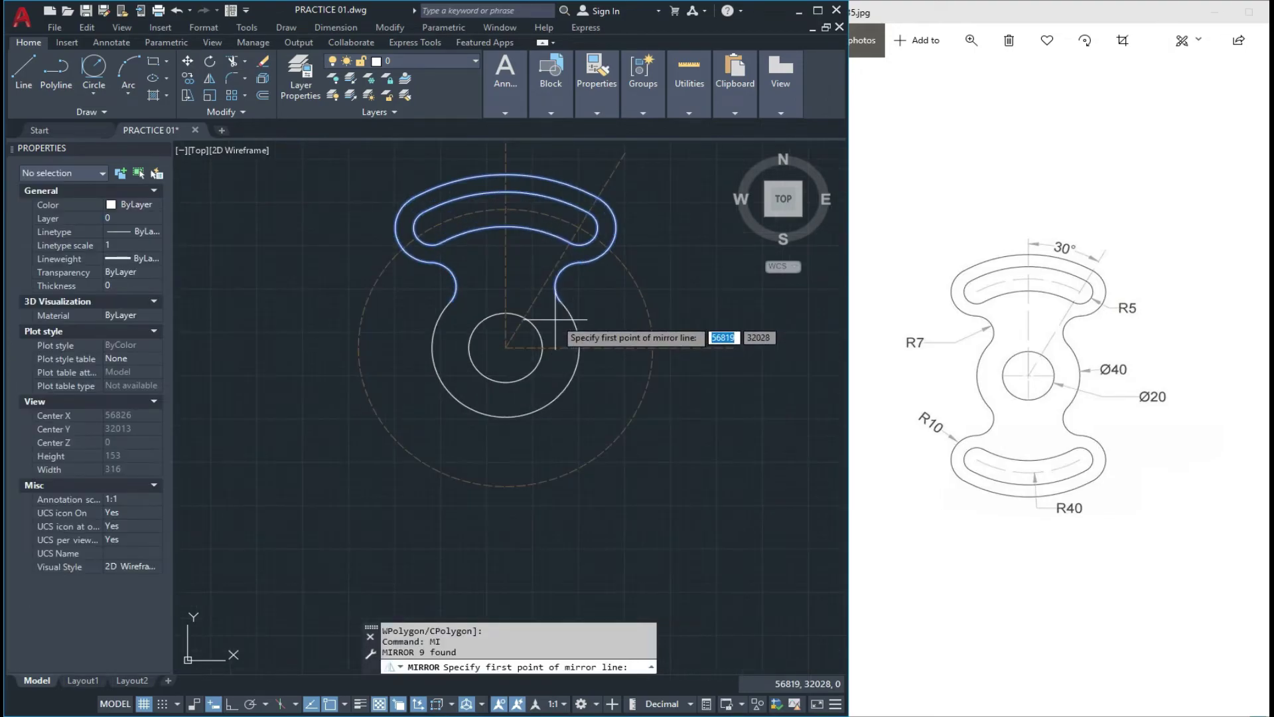
click(504, 347)
scroll(417, 347, down, 1)
scroll(569, 362, up, 1)
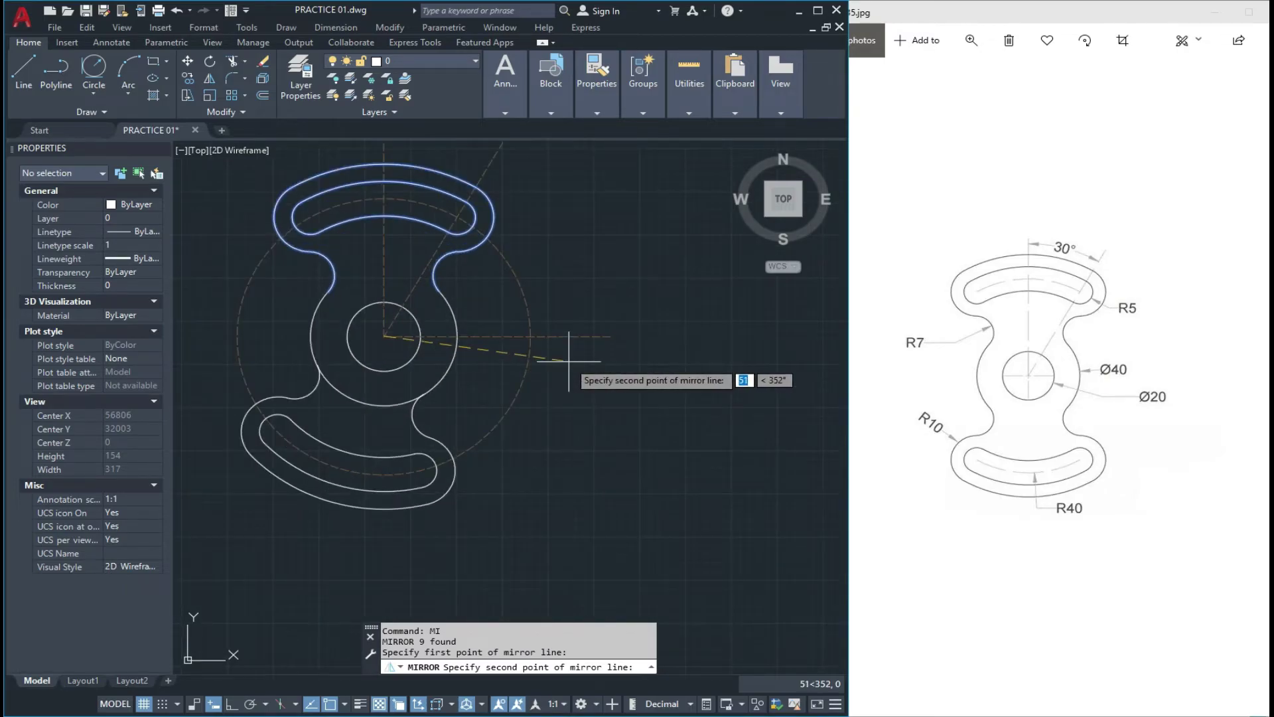
click(611, 336)
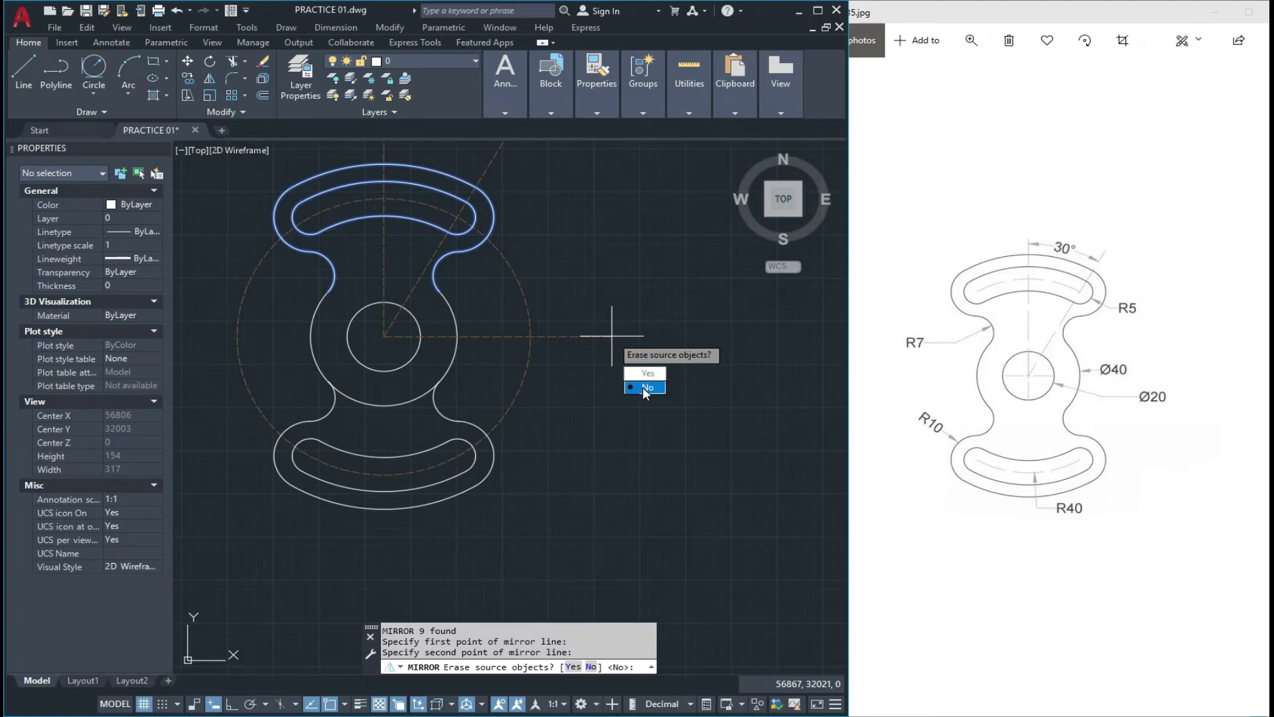
text(n)
key(Return)
scroll(611, 337, down, 2)
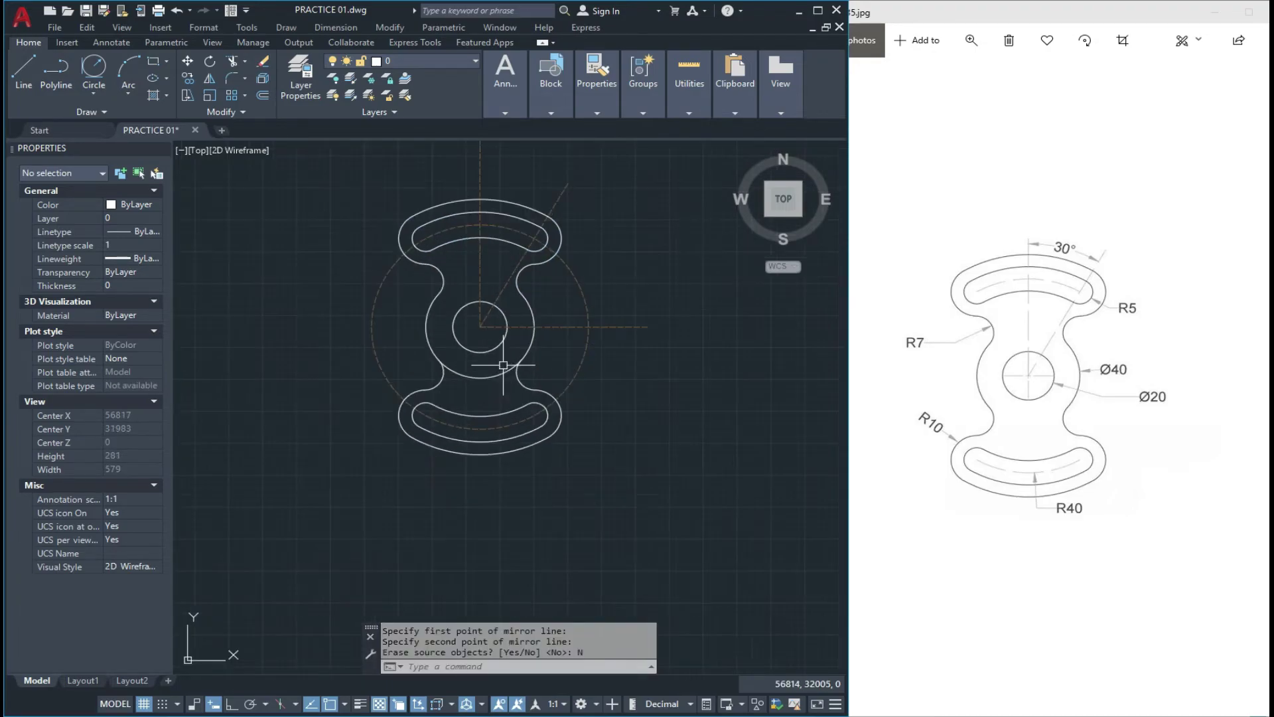
Step: Trim the bottom portion of the hub circle between the two lower neck arcs
scroll(494, 349, up, 2)
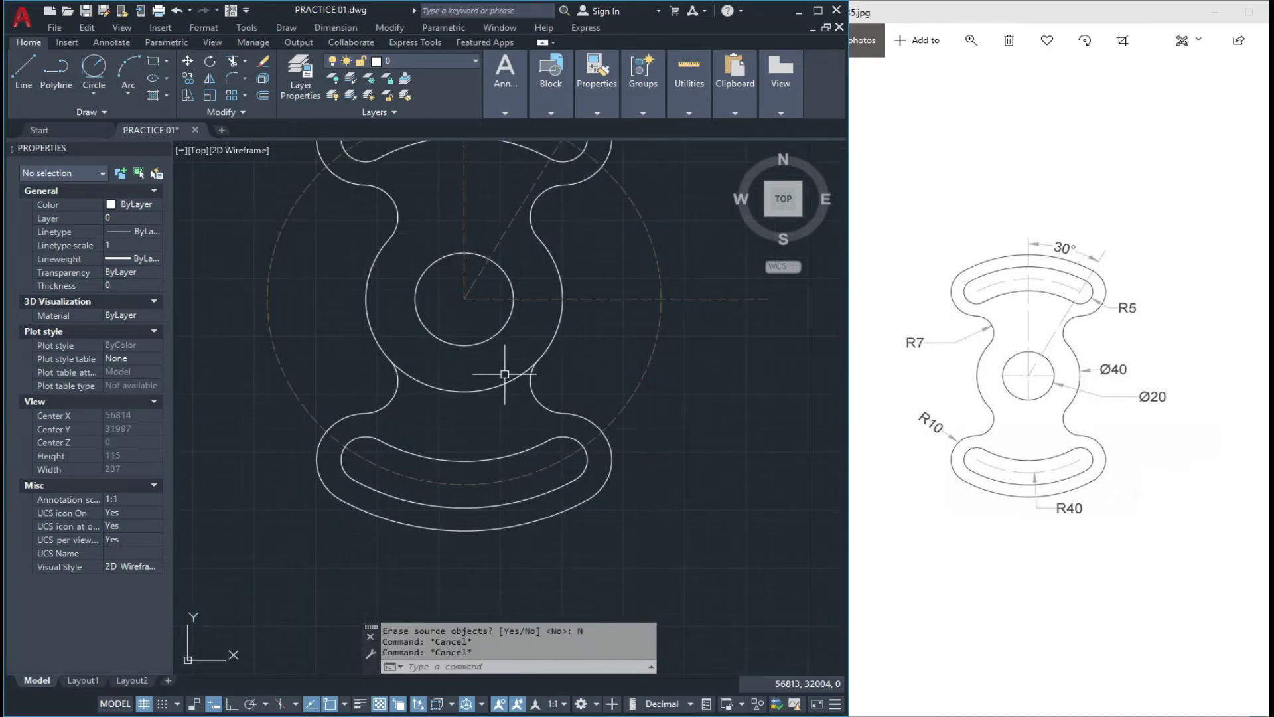
text(TR)
key(Return)
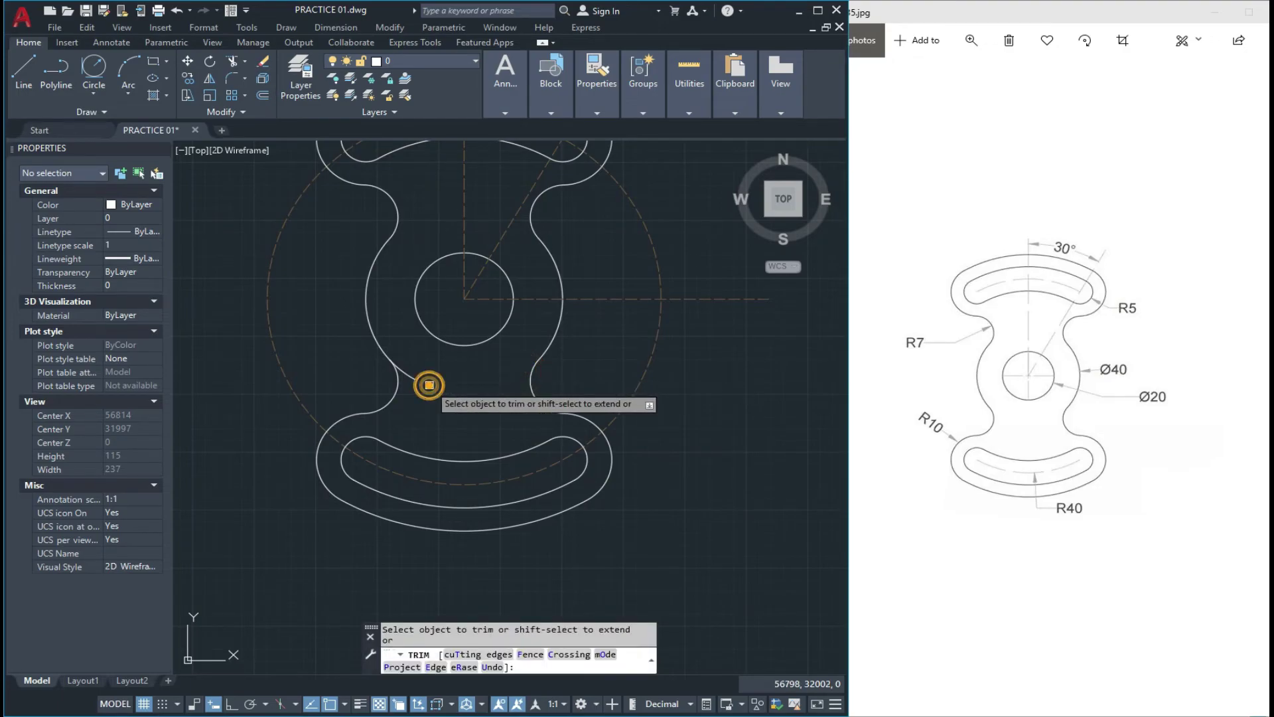
scroll(425, 384, up, 3)
scroll(403, 377, down, 5)
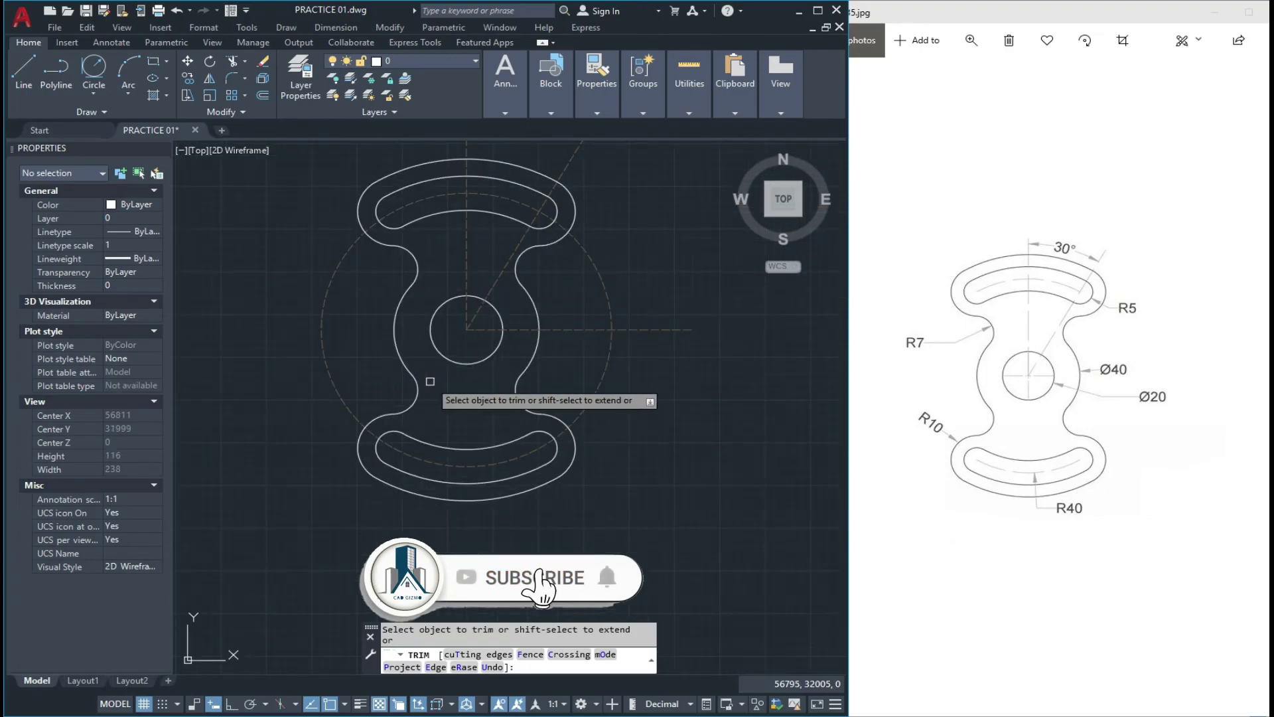
key(Escape)
key(Escape)
key(Escape)
Step: Turn on the lineweight display for the finished plate drawing
scroll(418, 370, up, 1)
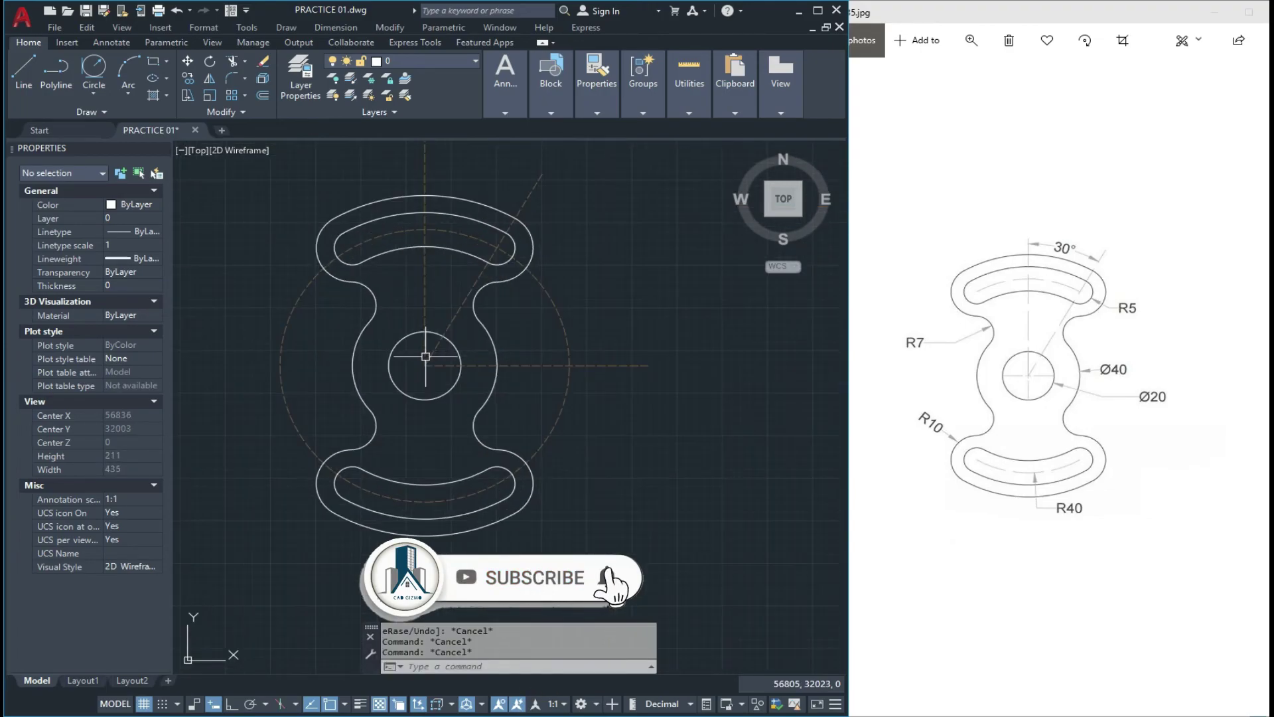
mouse_move(441, 362)
middle_down()
mouse_move(388, 352)
mouse_move(400, 355)
middle_up()
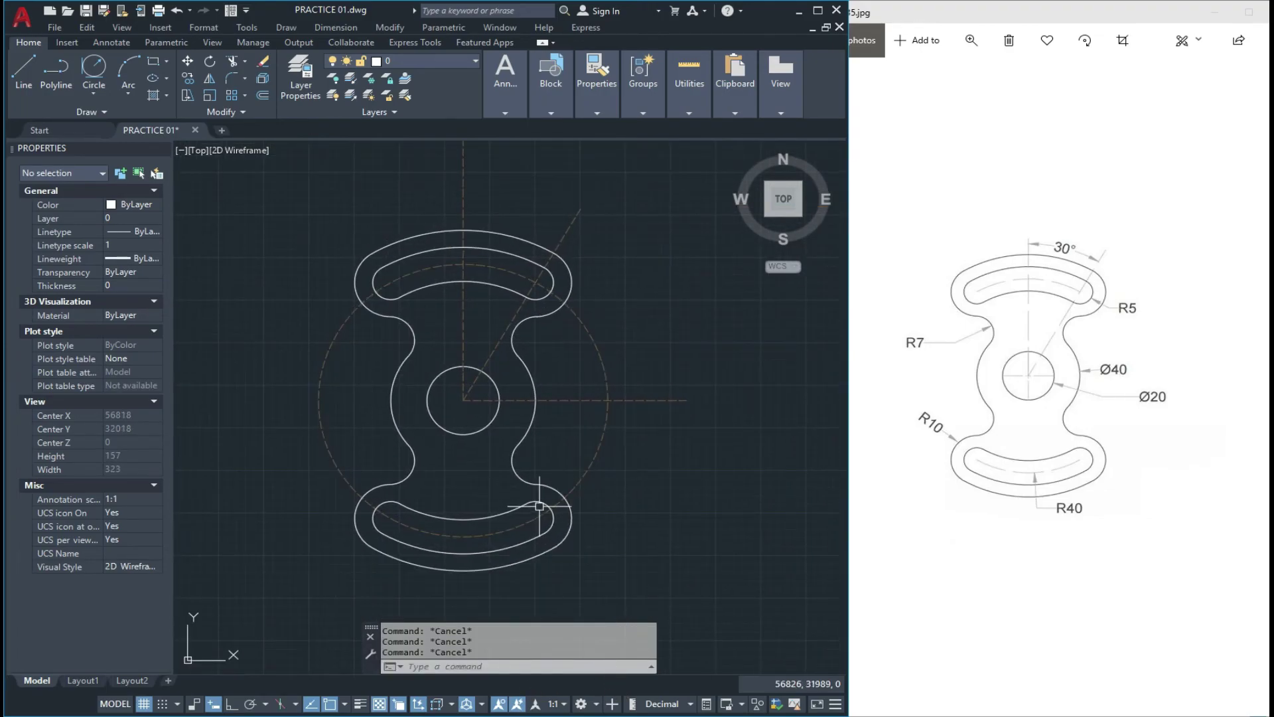
click(360, 703)
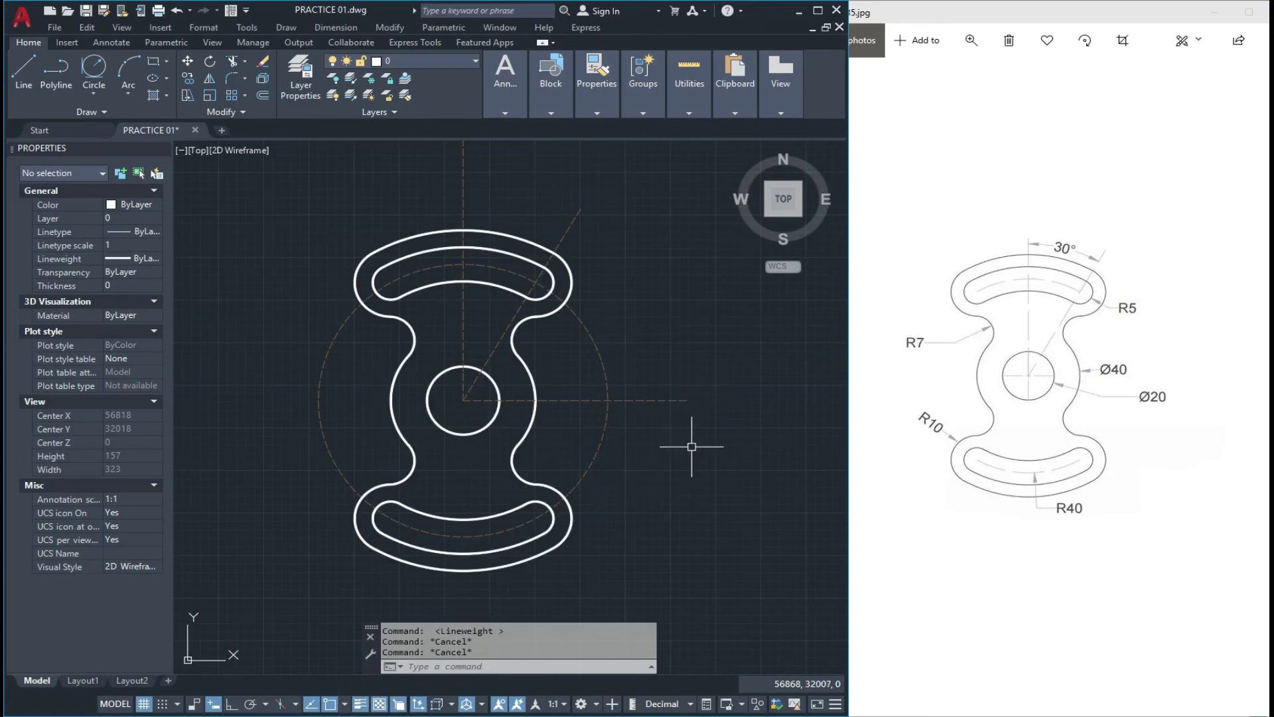